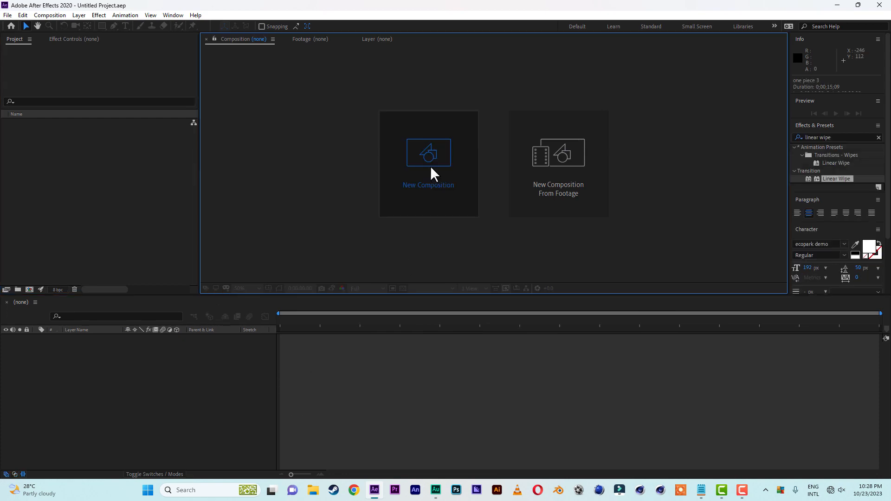
# Create a composition named "logo animation" with the HDTV 1080 29.97 preset and a 15-second duration
pyautogui.click(429, 166)
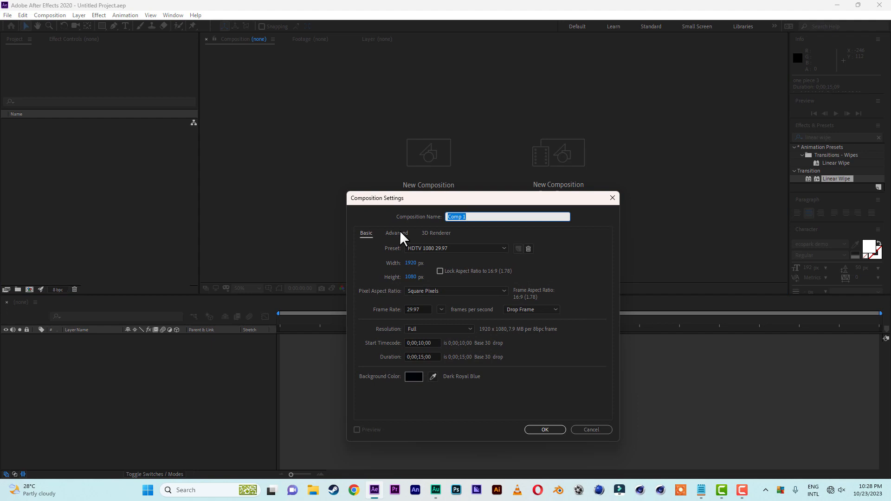
pyautogui.write('logo animation')
pyautogui.click(547, 428)
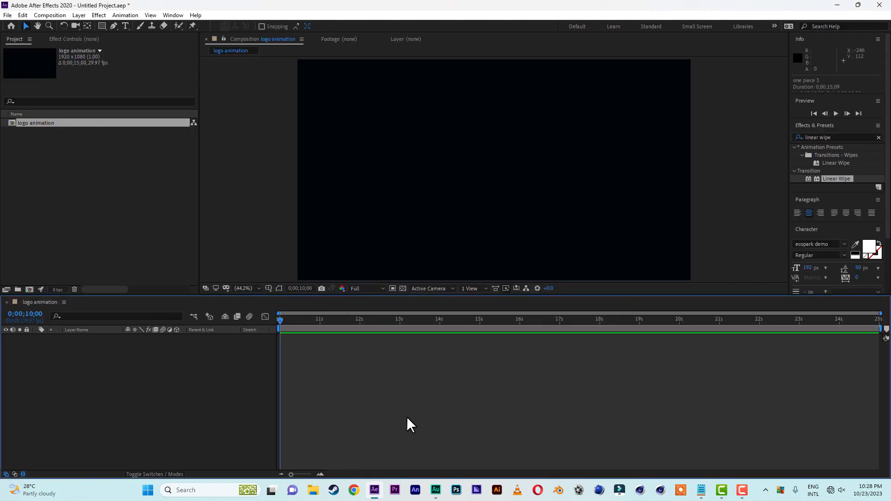
# Add a text layer reading "one piece" and move it near the middle of the frame, at about 926, 618
pyautogui.click(125, 26)
pyautogui.click(435, 153)
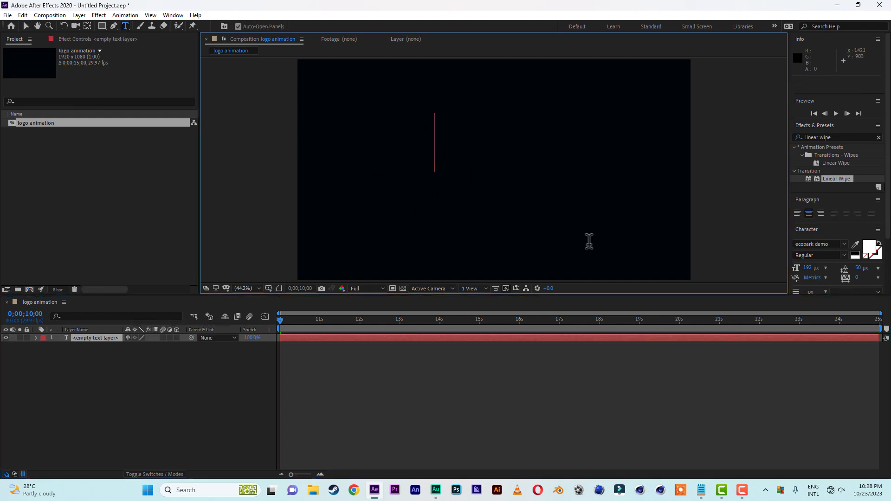
pyautogui.write('on')
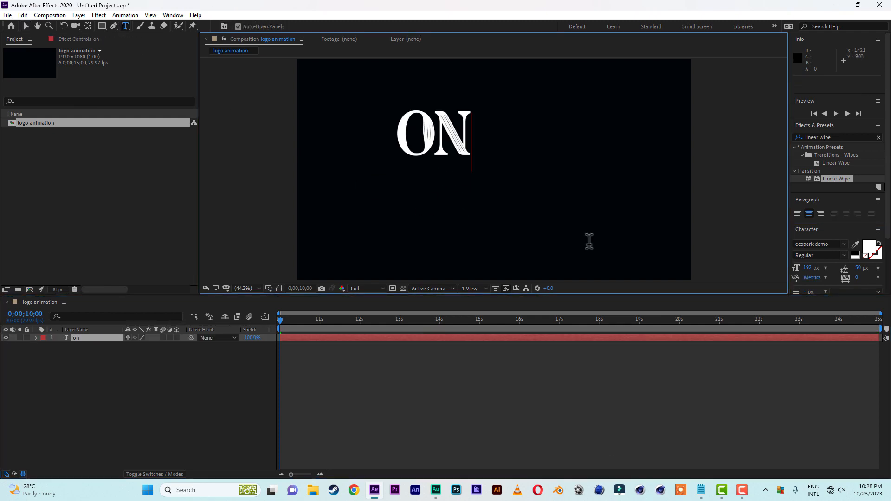
pyautogui.write('e piece')
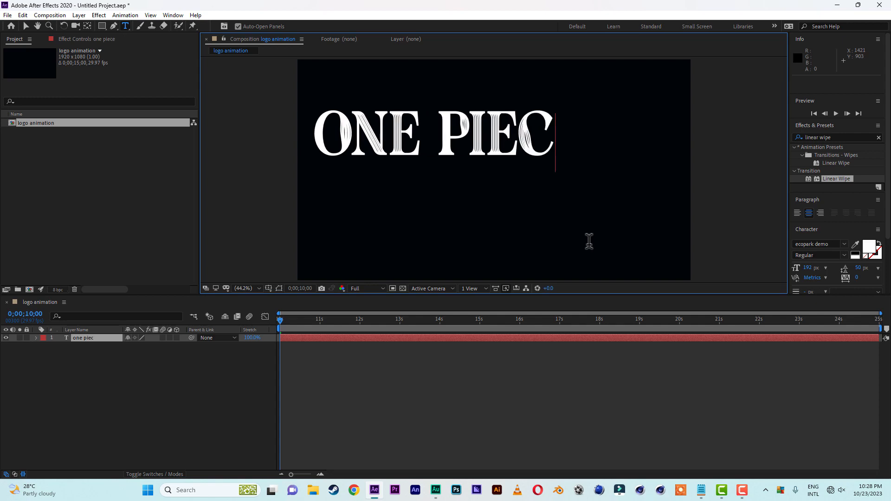
pyautogui.click(26, 26)
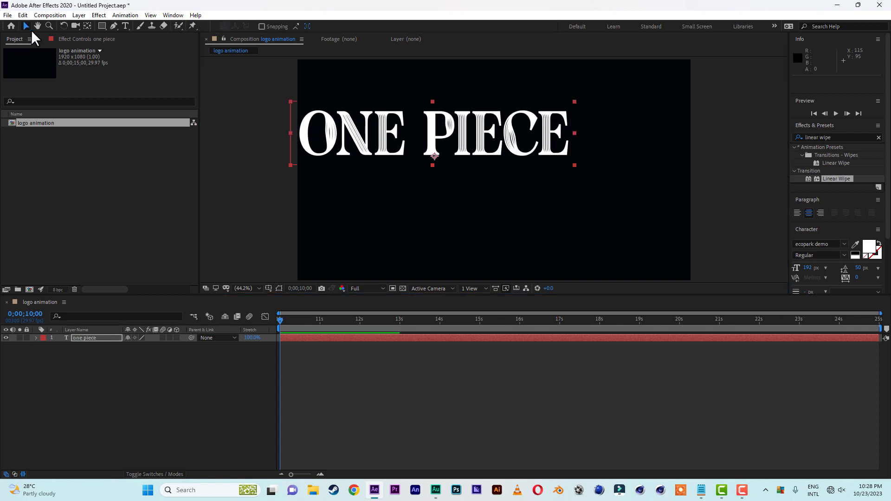
pyautogui.moveTo(470, 123); pyautogui.dragTo(523, 161)
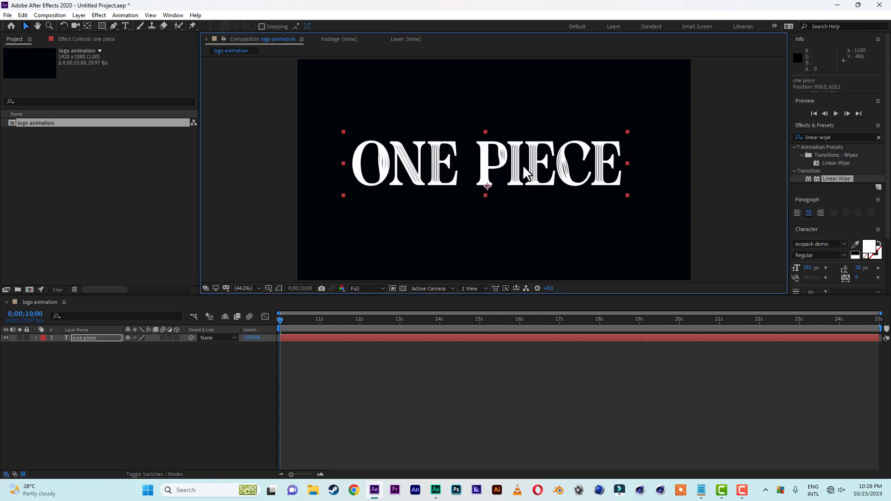
# Pre-compose the "one piece" text layer into a new composition named "logo build"
pyautogui.rightClick(95, 336)
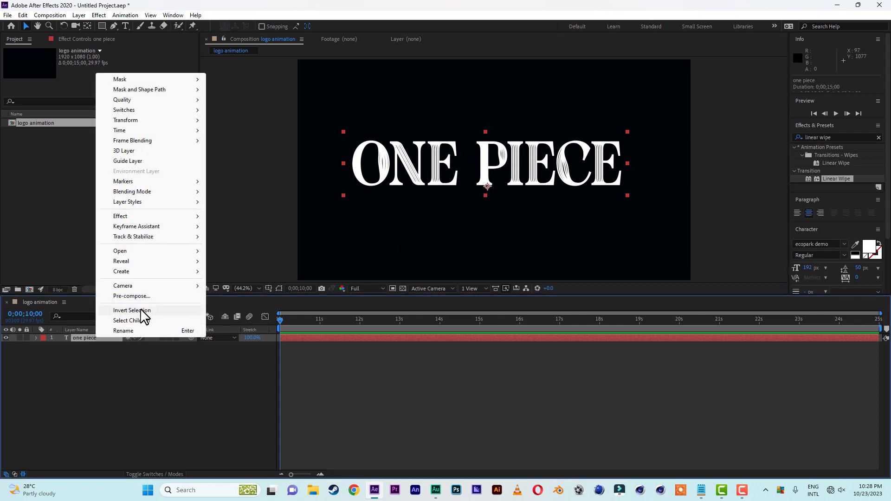
pyautogui.click(131, 296)
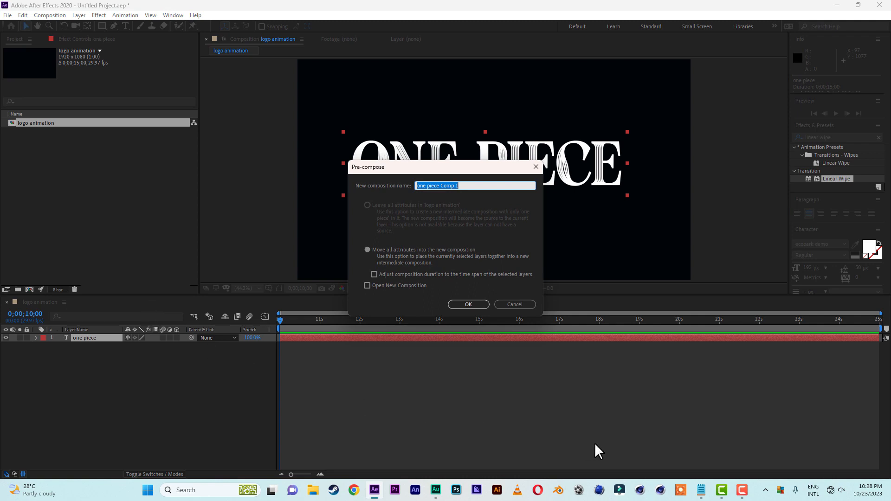
pyautogui.write('logo build')
pyautogui.click(473, 304)
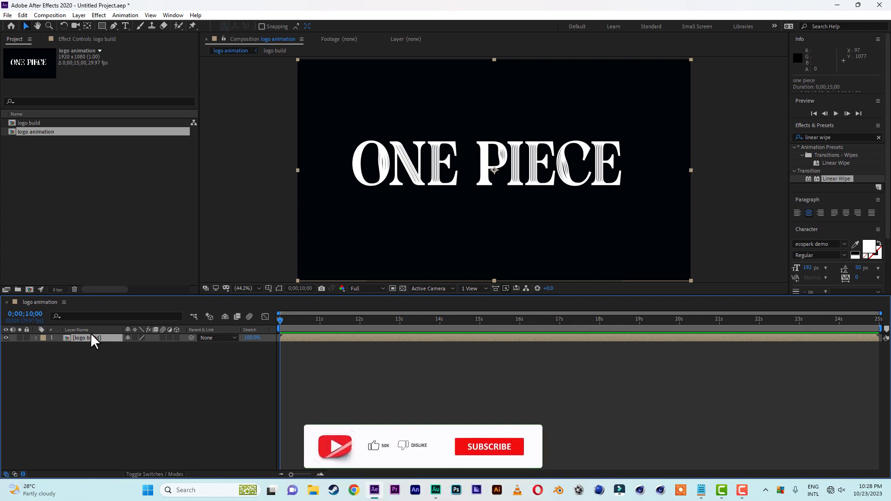
# Inside the logo build composition, pre-compose the "one piece" text layer as "logo here"
pyautogui.doubleClick(91, 339)
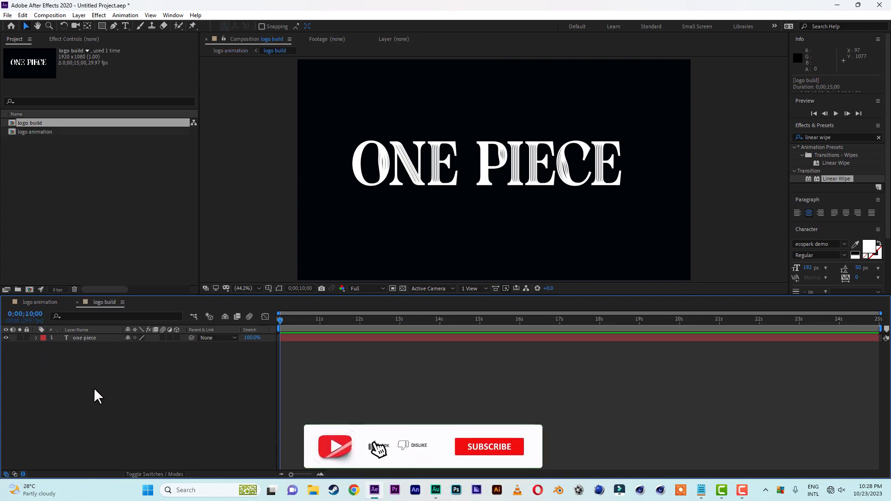
pyautogui.click(93, 337)
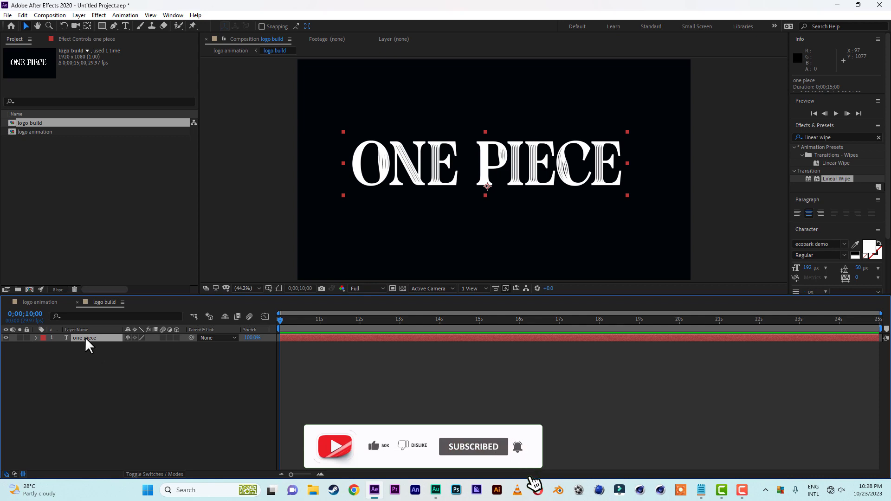
pyautogui.rightClick(85, 337)
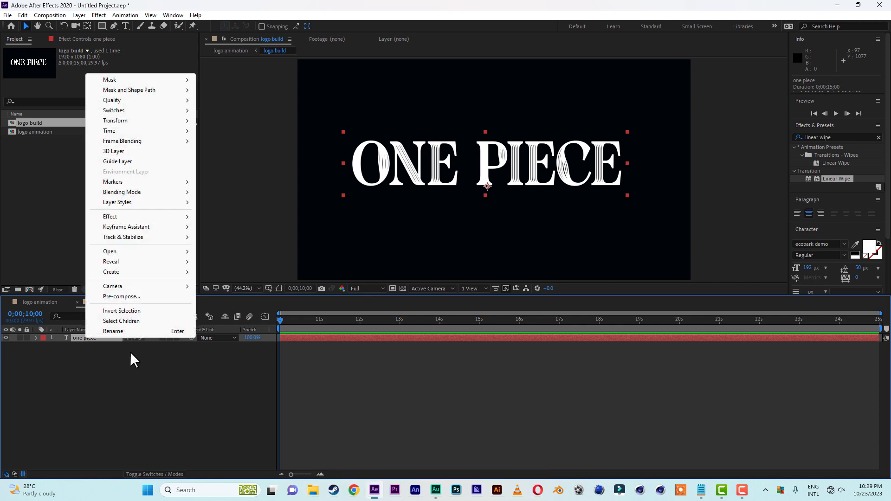
pyautogui.click(149, 298)
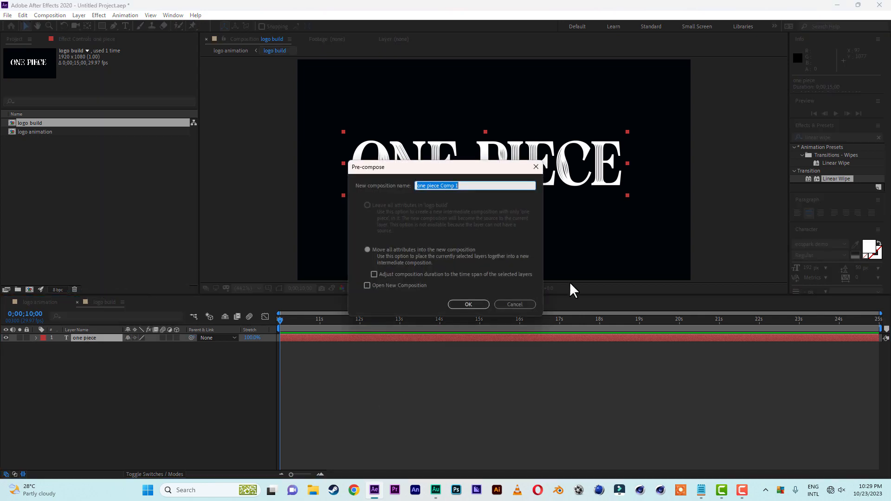
pyautogui.write('h')
pyautogui.press('BackSpace')
pyautogui.write('logo here')
pyautogui.click(468, 304)
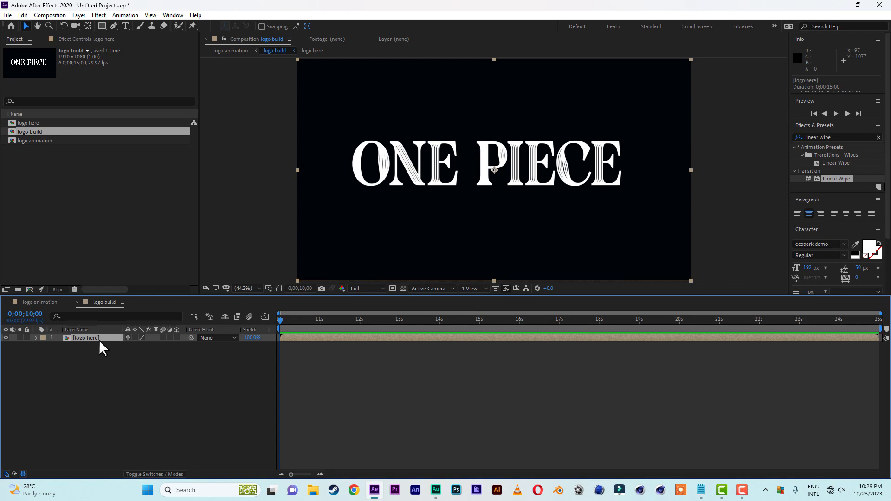
# In logo build, draw a rectangular mask about 156 px wide and 919 px tall on the logo here layer, beside the text's start
pyautogui.doubleClick(99, 340)
pyautogui.click(101, 303)
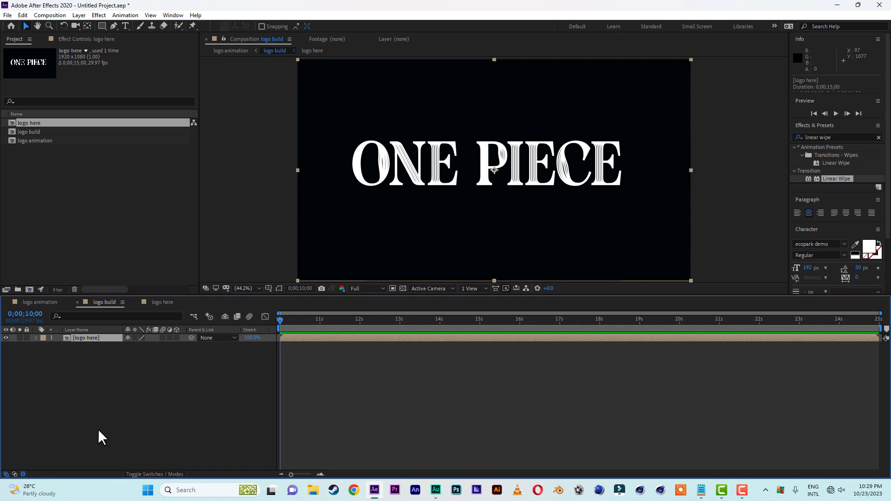
pyautogui.click(102, 25)
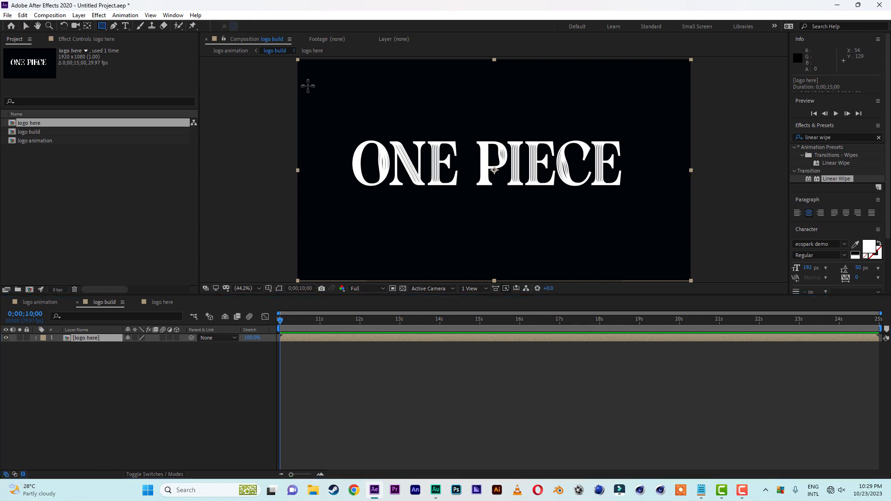
pyautogui.moveTo(304, 79); pyautogui.dragTo(336, 267)
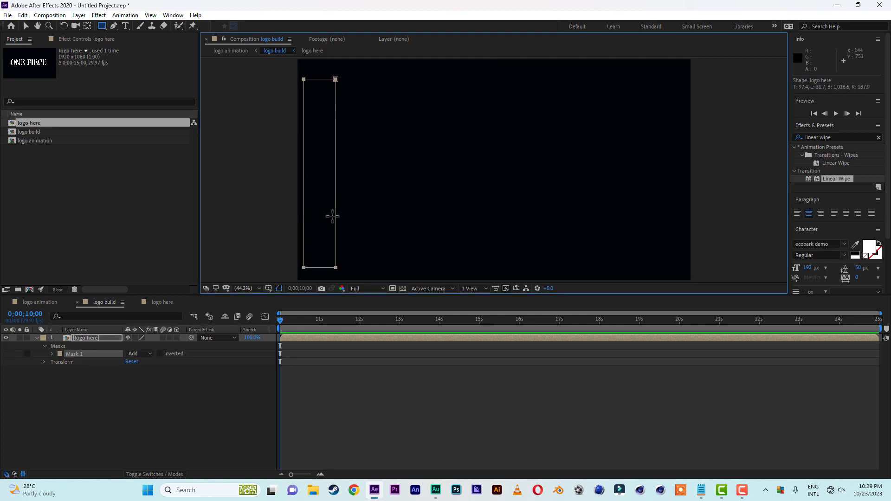
pyautogui.click(26, 25)
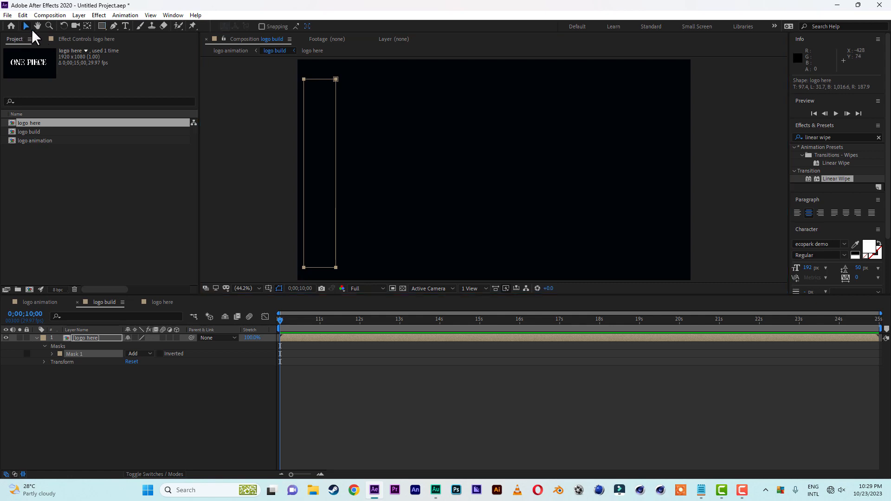
pyautogui.click(325, 103)
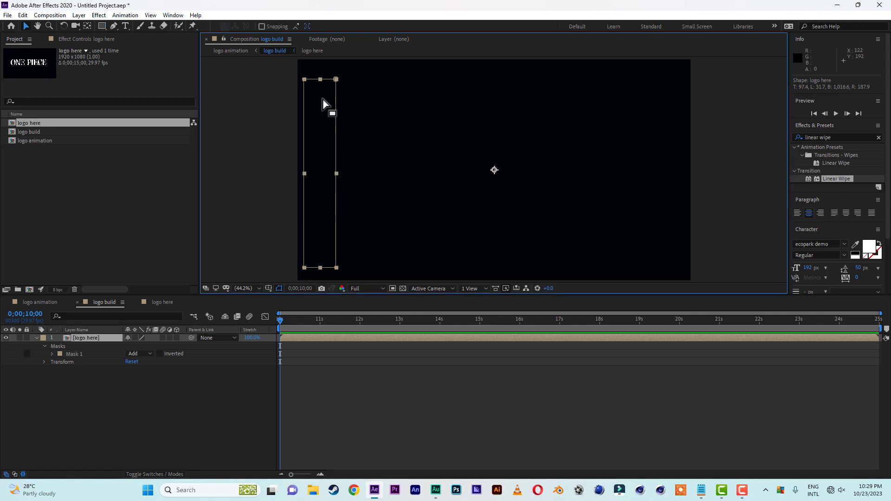
# Keyframe the mask path at 0;00;10;00, and at 0;00;16;00 shift the mask horizontally across the text to the frame's far edge
pyautogui.click(51, 354)
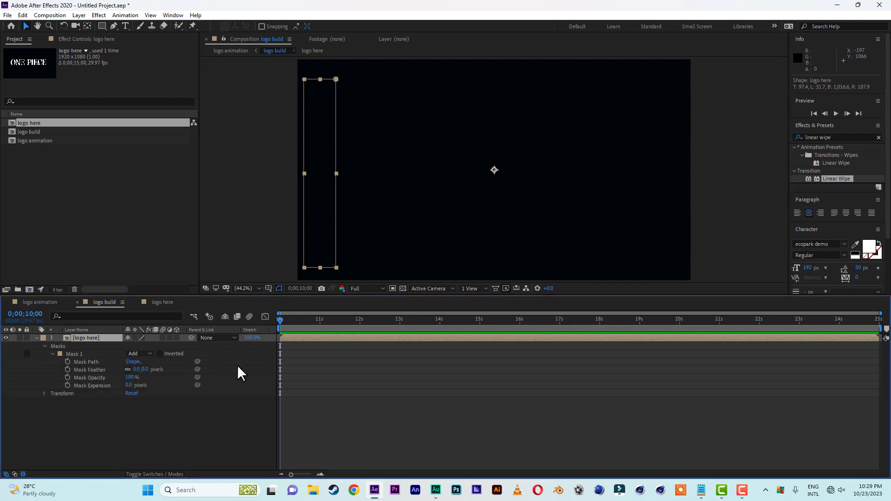
pyautogui.click(67, 361)
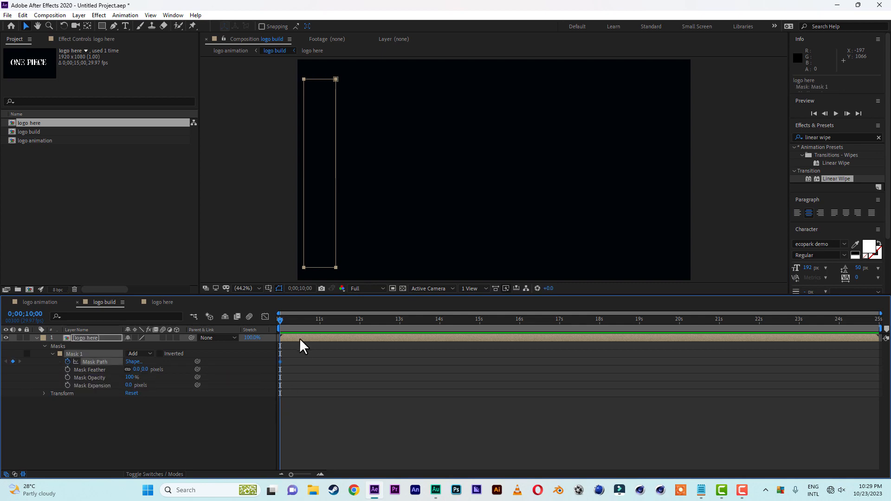
pyautogui.moveTo(281, 321); pyautogui.dragTo(520, 326)
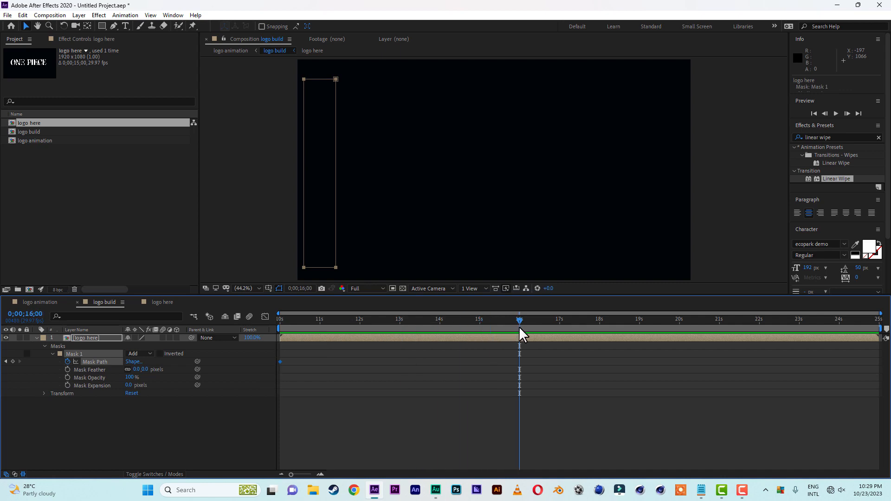
pyautogui.click(327, 120)
pyautogui.doubleClick(336, 80)
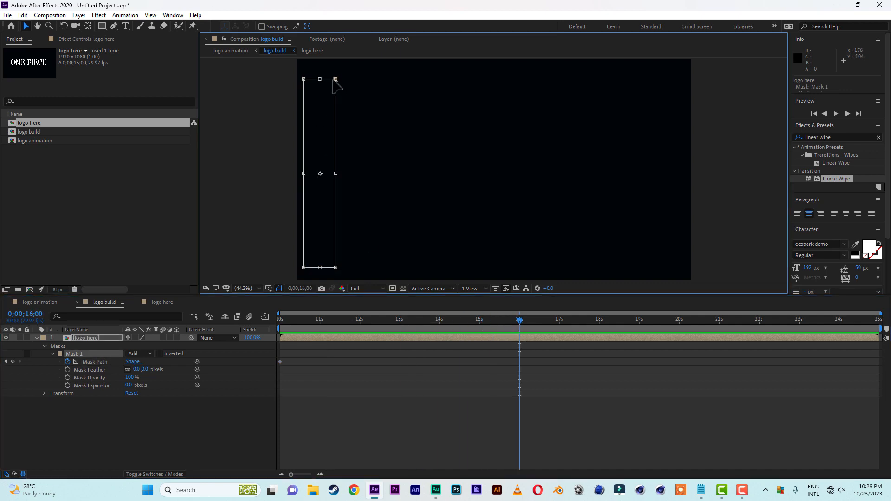
pyautogui.press('Right')
pyautogui.press('Right')
pyautogui.press('Right')
pyautogui.press('Right')
pyautogui.press('Right')
pyautogui.press('Right')
pyautogui.press('Right')
pyautogui.press('Right')
pyautogui.press('Right')
pyautogui.press('Right')
pyautogui.press('Right')
pyautogui.press('Right')
pyautogui.press('Right')
pyautogui.press('Right')
pyautogui.press('Right')
pyautogui.press('Right')
pyautogui.press('Right')
pyautogui.press('Right')
pyautogui.press('Right')
pyautogui.press('Right')
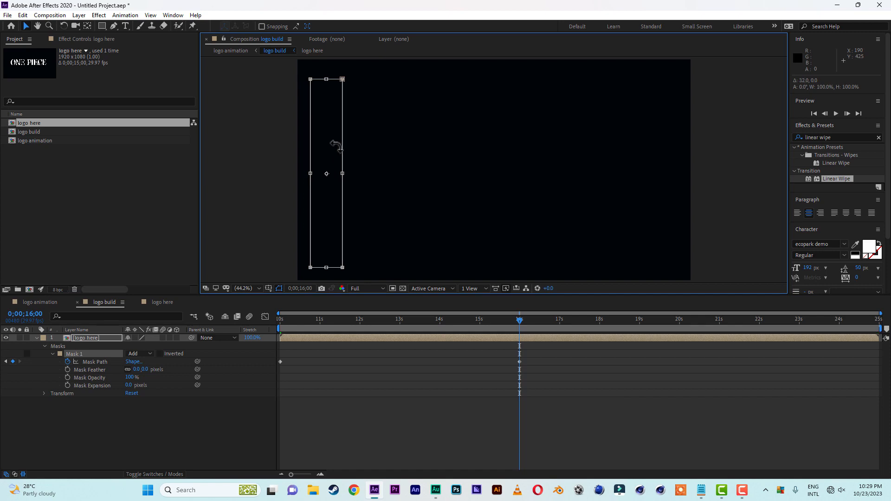
pyautogui.moveTo(330, 137); pyautogui.dragTo(669, 141)
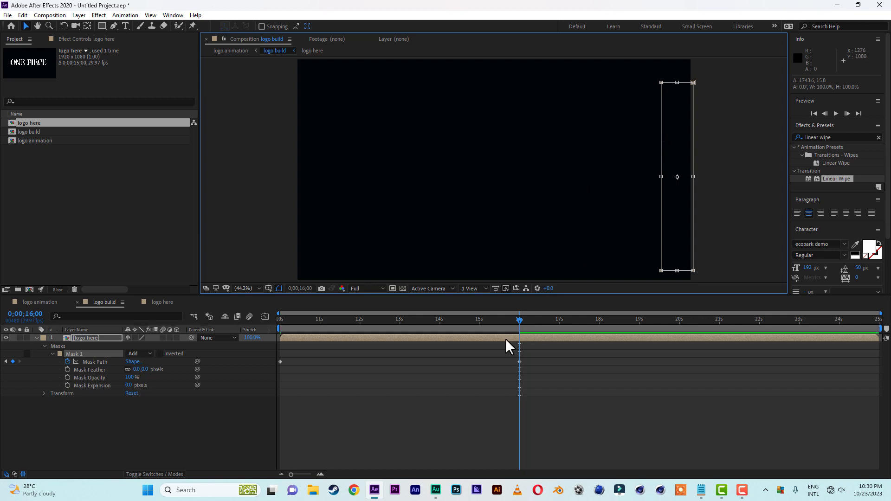
# Preview the mask animation from the beginning of the logo build timeline
pyautogui.moveTo(337, 323); pyautogui.dragTo(240, 321)
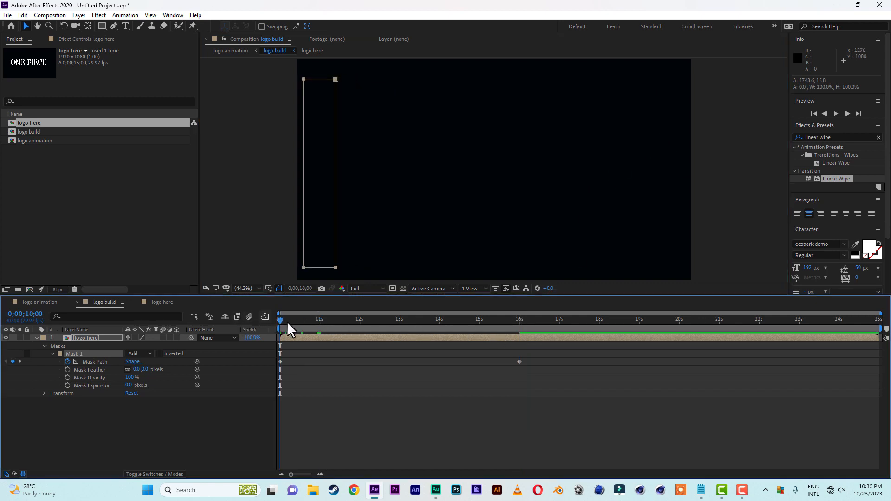
pyautogui.press('space')
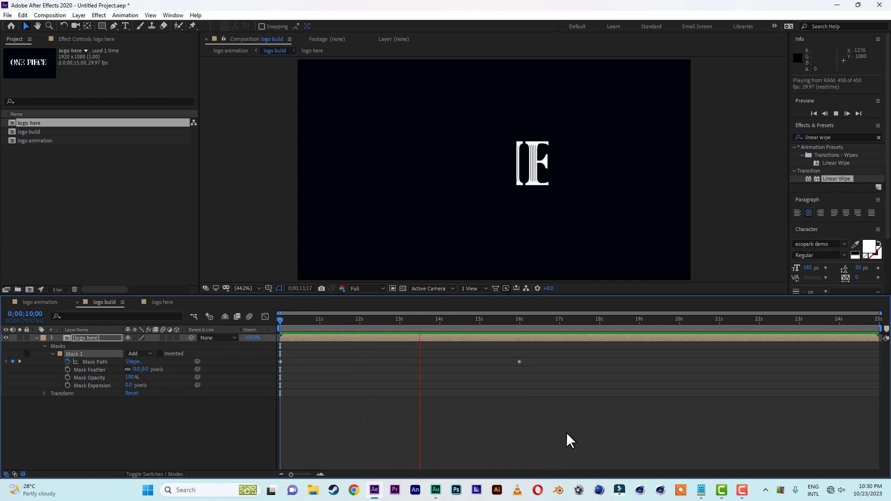
pyautogui.press('space')
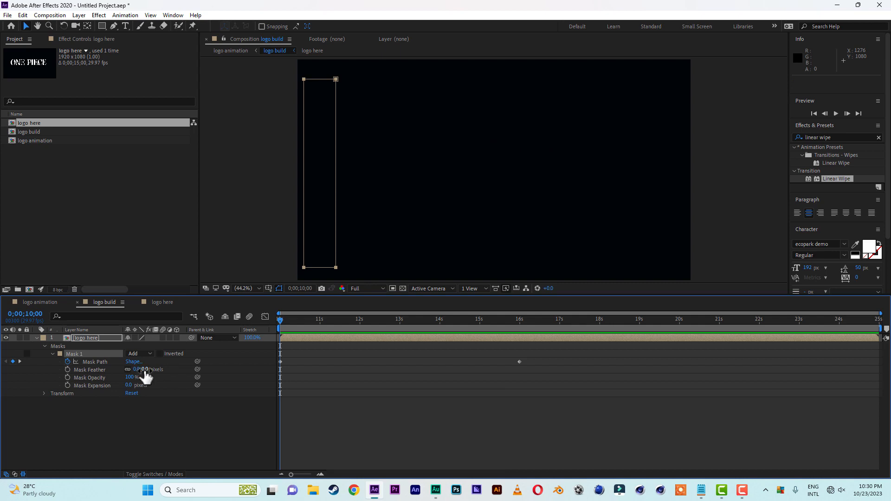
# Set Mask 1's feather to 25 pixels and collapse the logo here layer's properties
pyautogui.click(144, 370)
pyautogui.write('25')
pyautogui.click(134, 423)
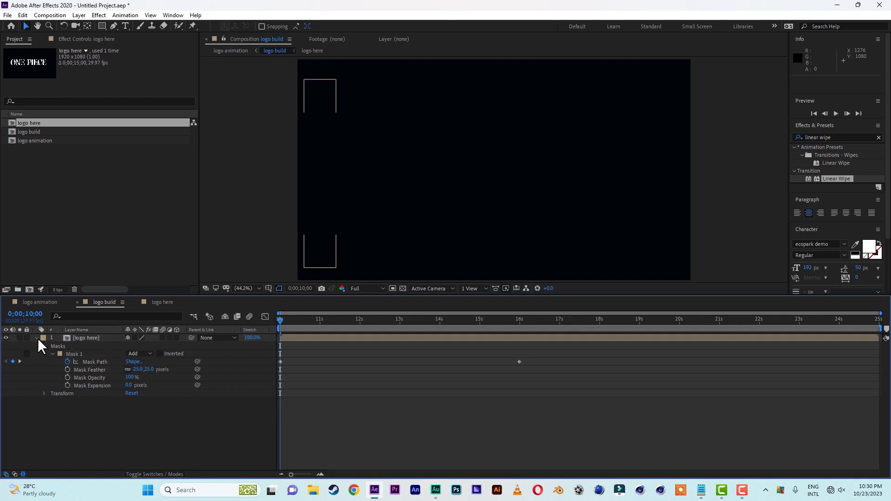
pyautogui.click(36, 338)
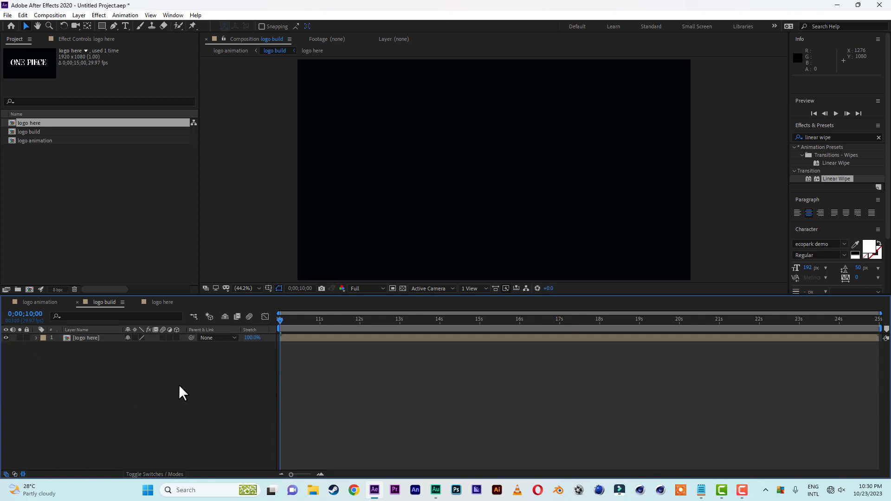
# In the logo animation composition, make the logo build layer 3D and hide it
pyautogui.click(41, 302)
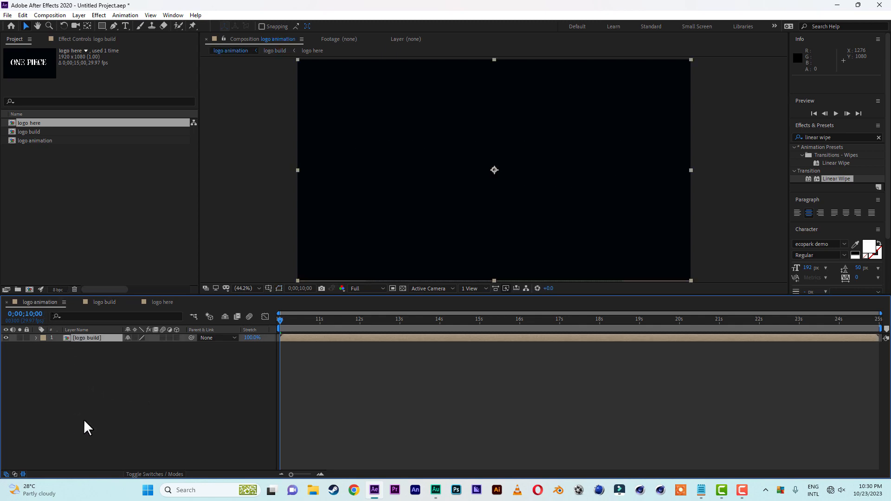
pyautogui.click(176, 338)
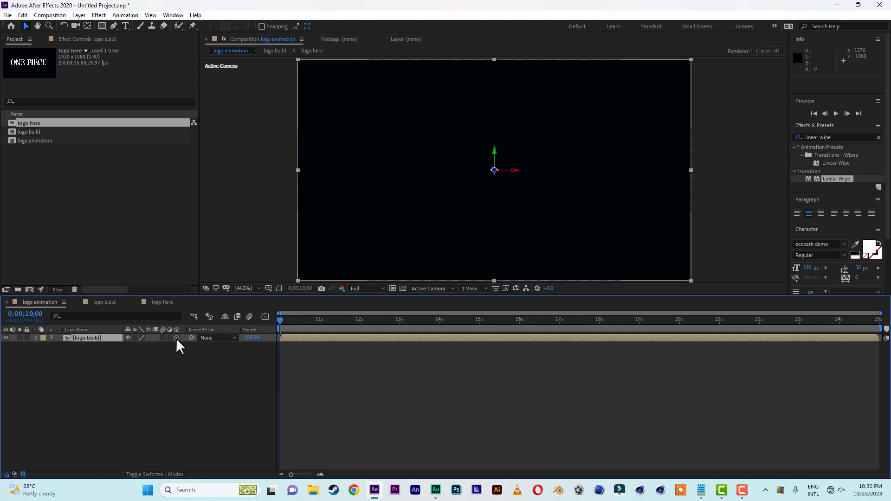
pyautogui.click(6, 338)
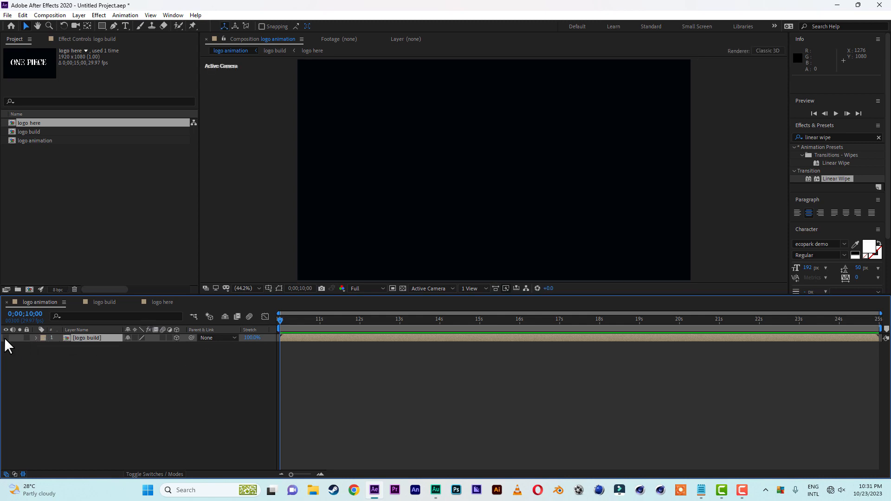
# Create a solid layer named "particles" in the logo animation composition
pyautogui.rightClick(93, 407)
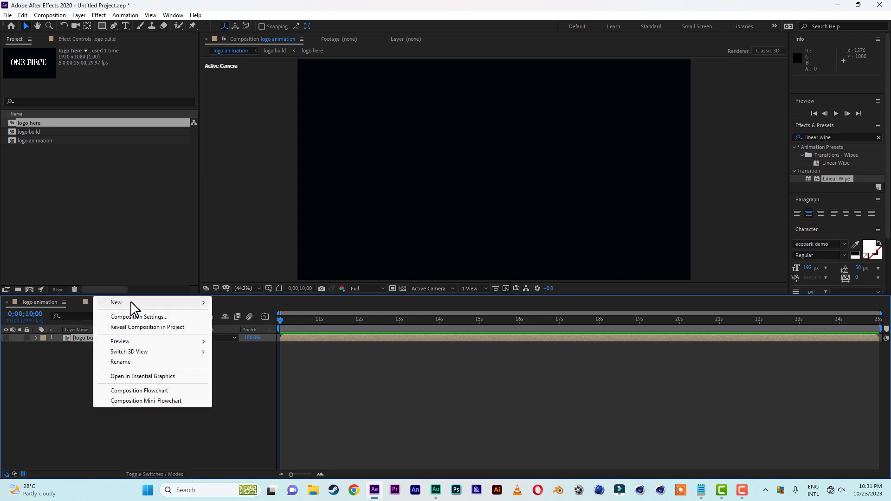
pyautogui.moveTo(132, 307)
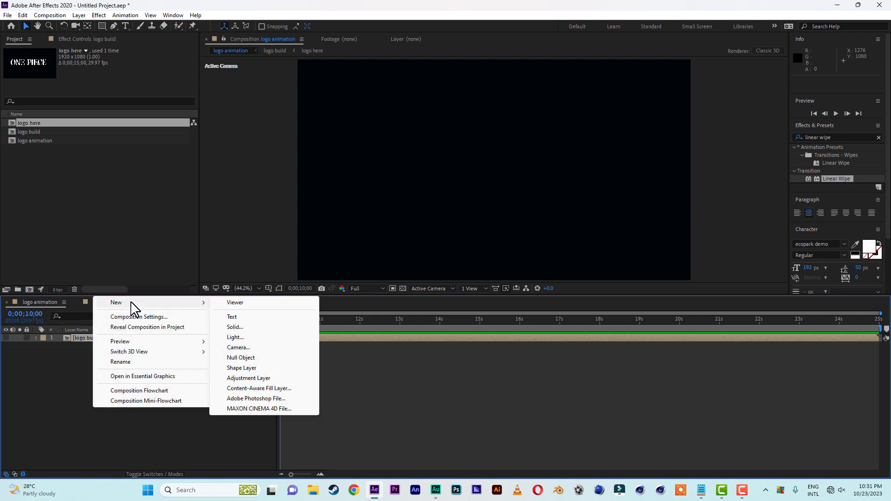
pyautogui.click(234, 327)
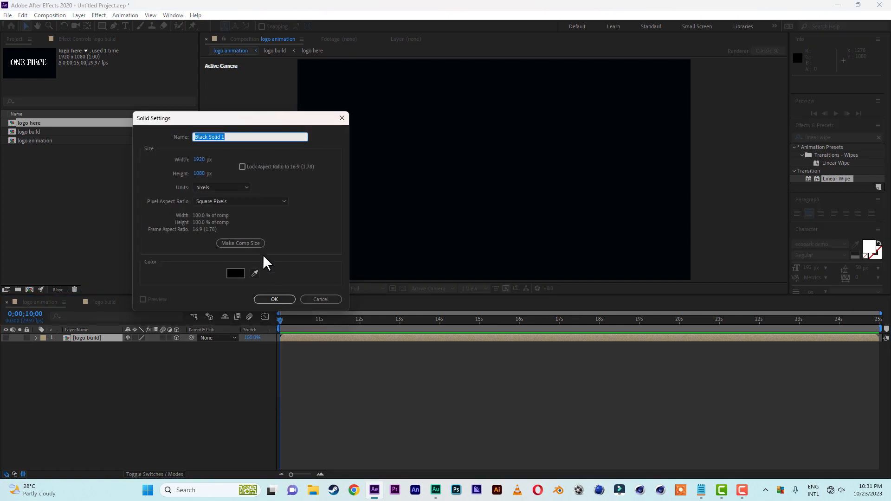
pyautogui.write('particles')
pyautogui.click(283, 299)
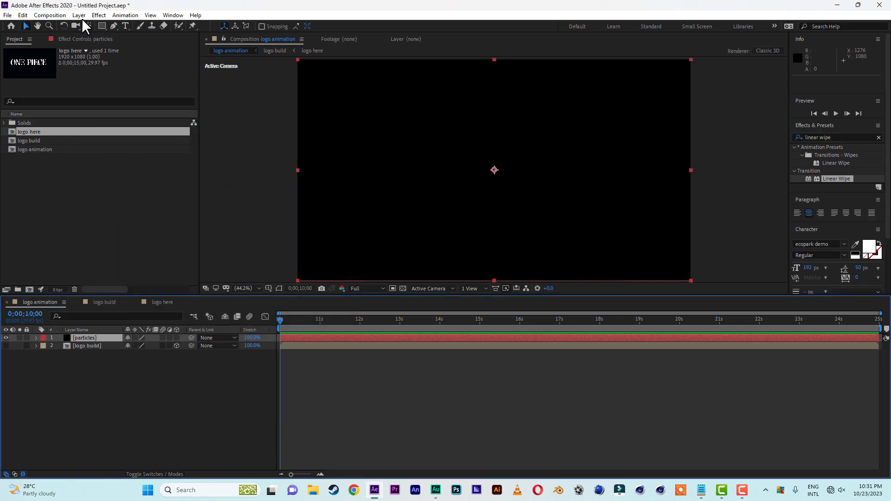
# Apply the Trapcode Particular effect to the particles layer
pyautogui.click(104, 15)
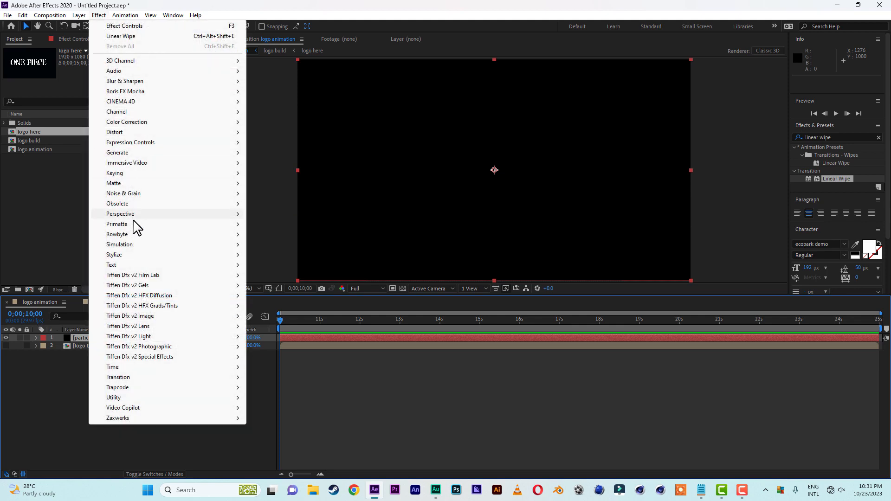
pyautogui.moveTo(165, 388)
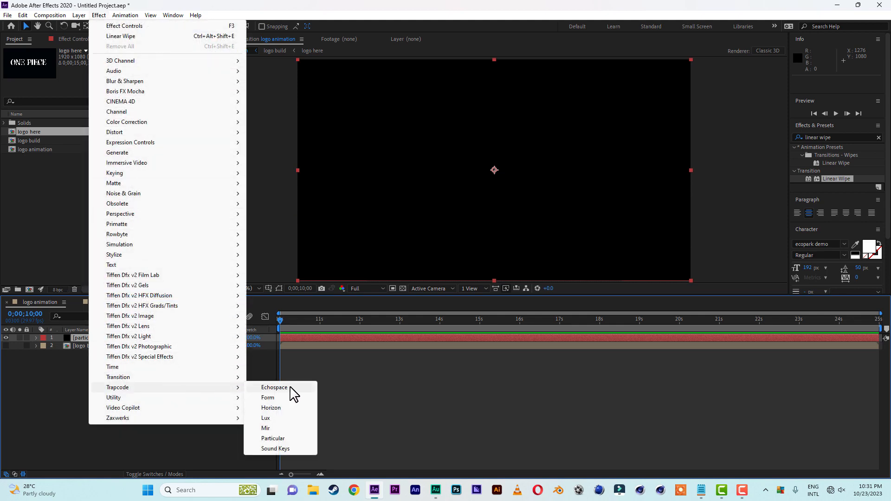
pyautogui.click(273, 438)
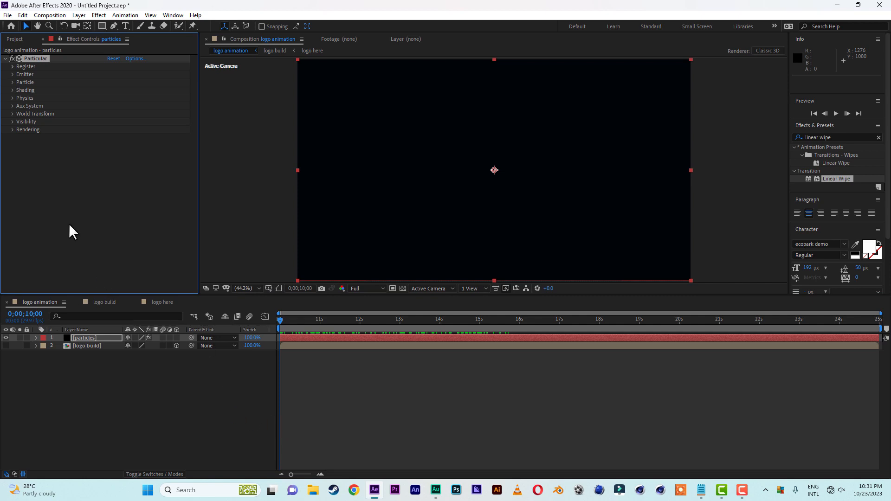
# Set the emitter's Particles/sec to 500000 and check the emission at 0;00;12;26
pyautogui.click(13, 74)
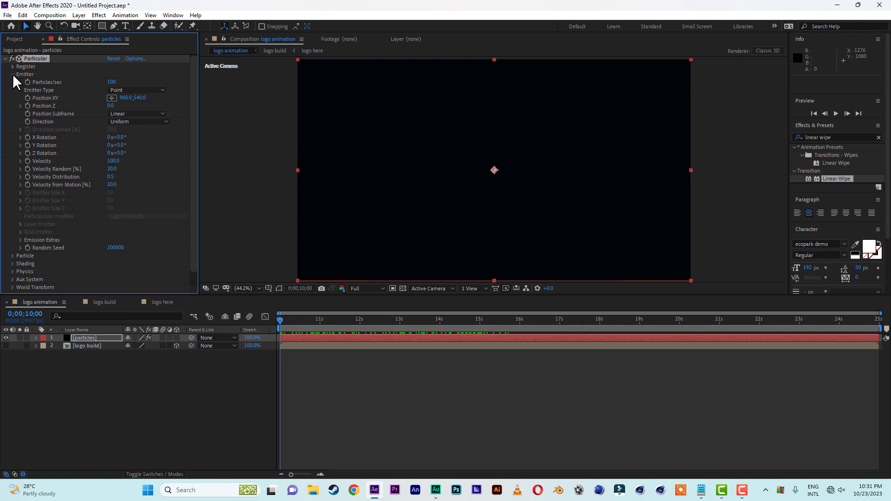
pyautogui.click(111, 82)
pyautogui.write('50000')
pyautogui.press('Return')
pyautogui.click(394, 319)
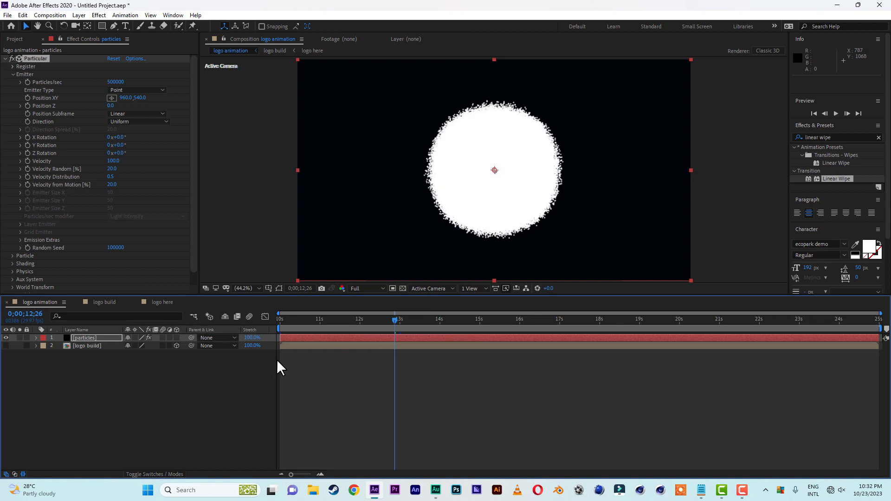
# Change the emitter type to Box and set Emitter Size X, Y and Z to 0
pyautogui.click(131, 90)
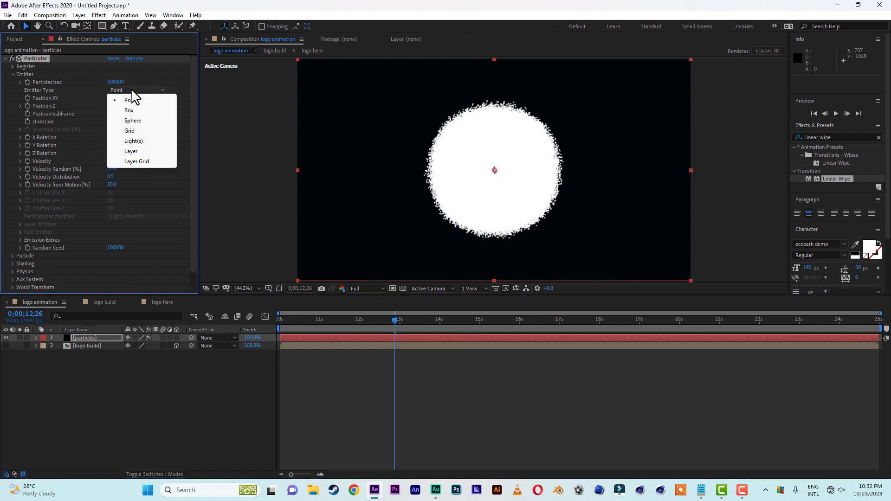
pyautogui.click(129, 111)
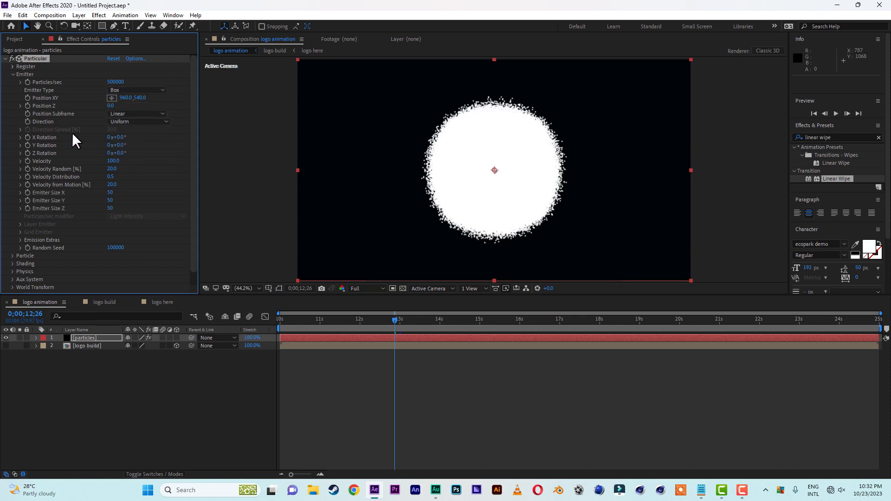
pyautogui.click(110, 193)
pyautogui.click(109, 200)
pyautogui.write('0')
pyautogui.click(109, 208)
pyautogui.write('0')
pyautogui.click(160, 185)
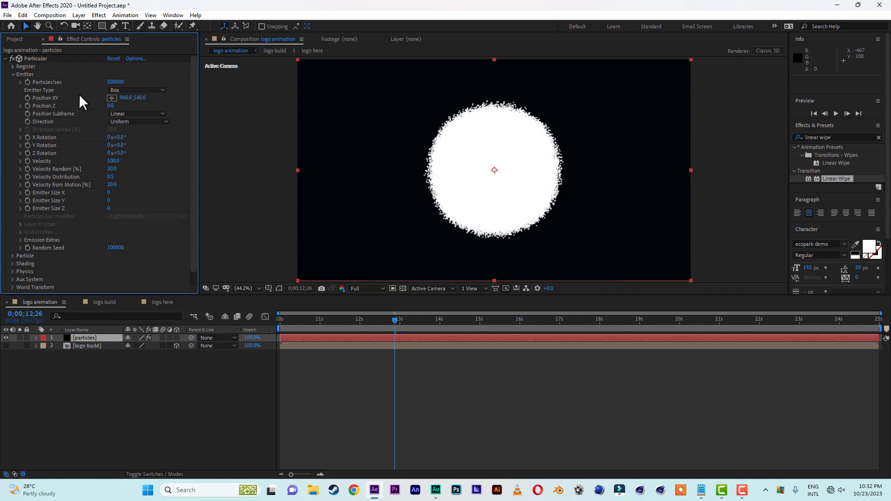
# Switch the emitter type to Layer, with logo build as the emitter layer and Particle Birth Time as the layer sampling
pyautogui.click(127, 90)
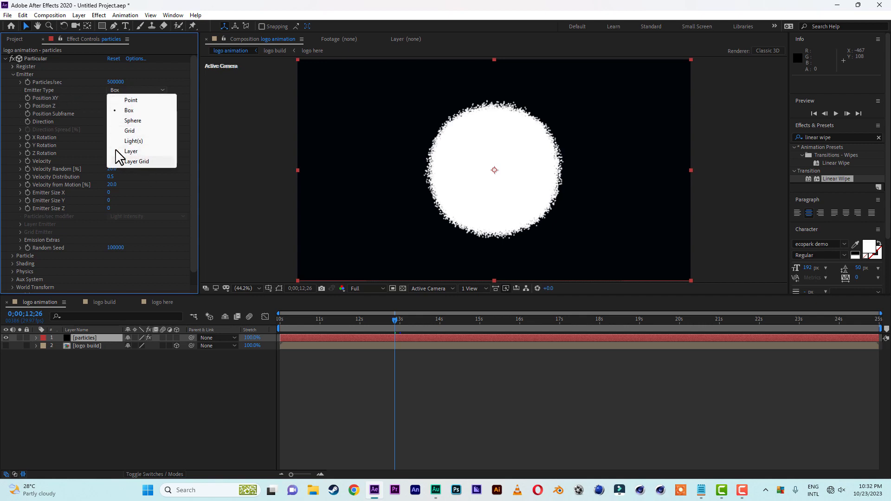
pyautogui.click(130, 151)
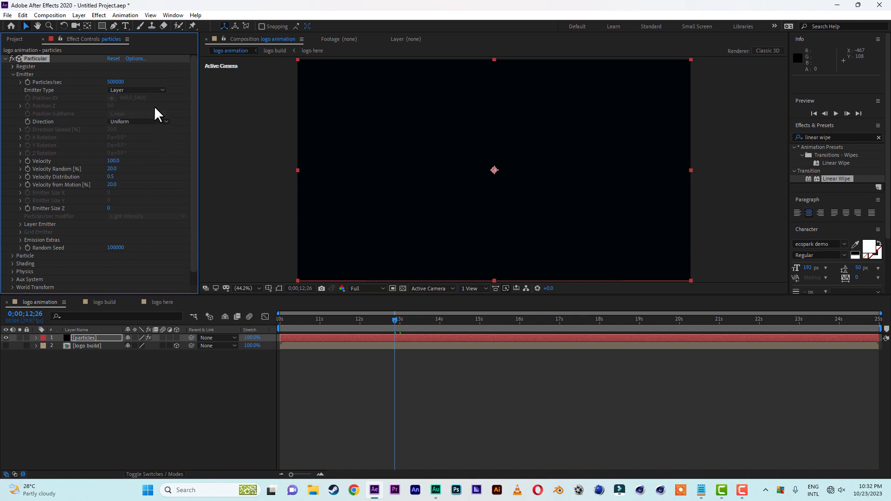
pyautogui.click(21, 224)
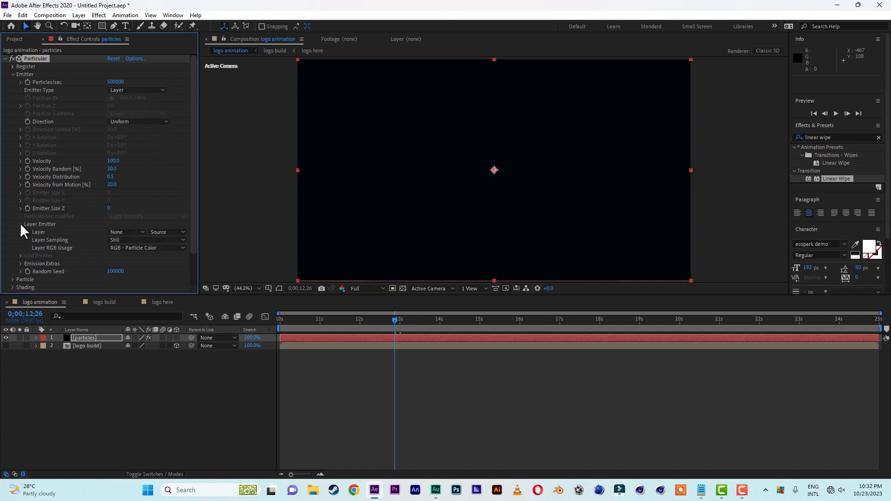
pyautogui.click(124, 232)
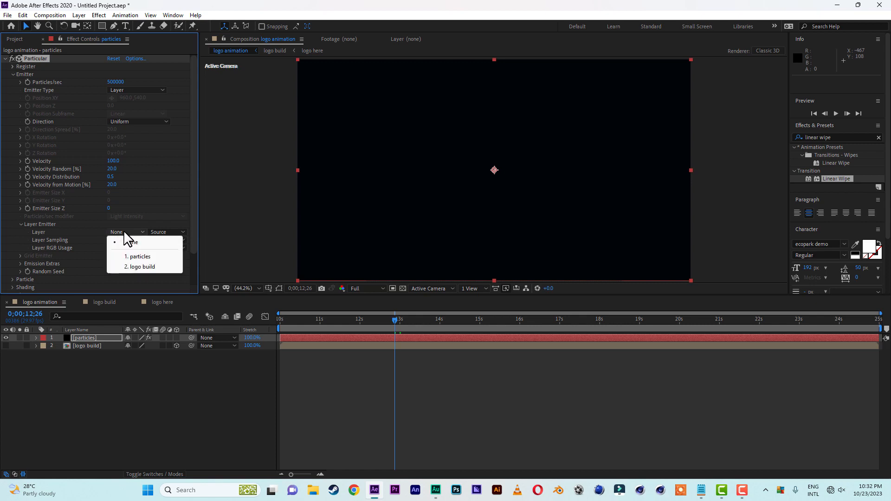
pyautogui.click(140, 267)
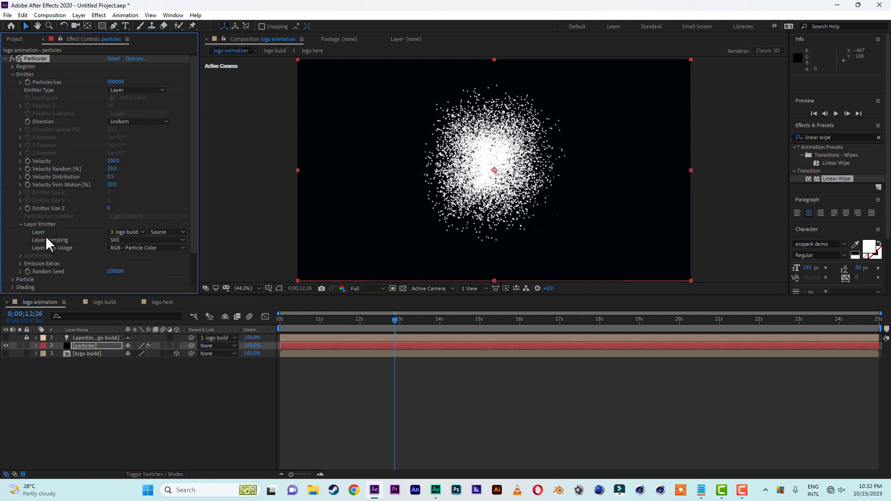
pyautogui.click(116, 239)
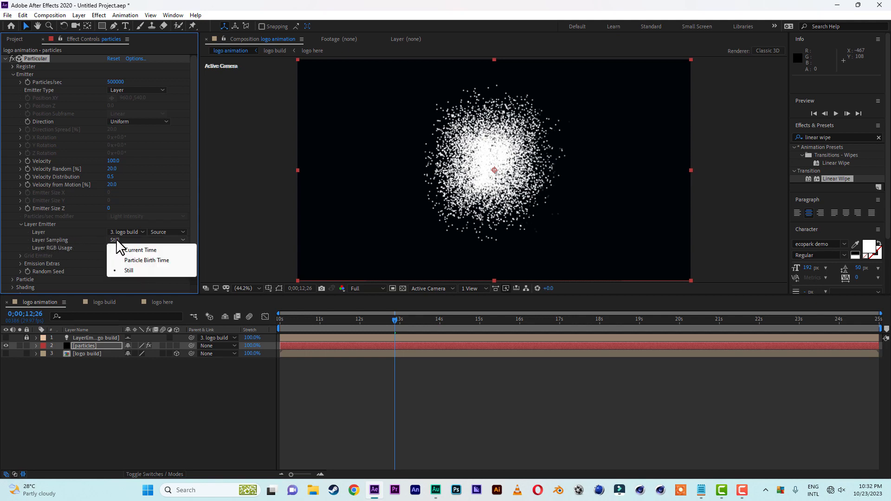
pyautogui.click(145, 260)
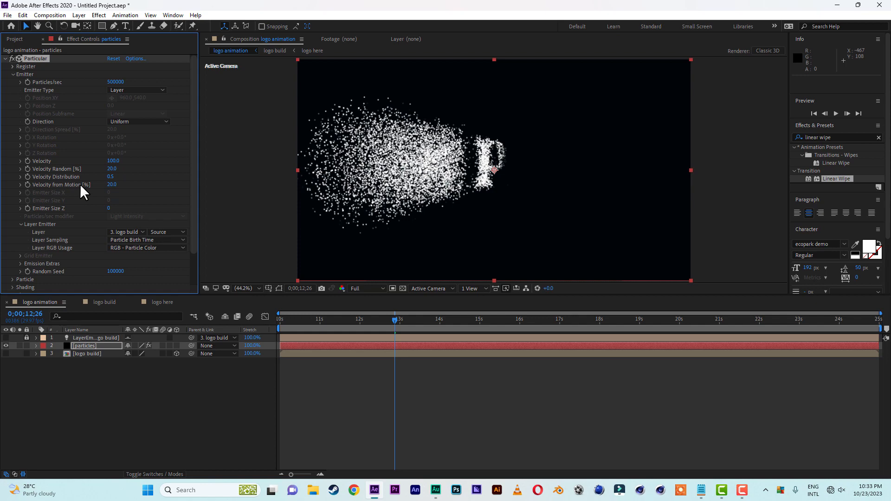
# Set the emitter's Velocity Random to 15, Velocity Distribution to 1 and Velocity from Motion to 90
pyautogui.click(113, 169)
pyautogui.write('15')
pyautogui.click(127, 169)
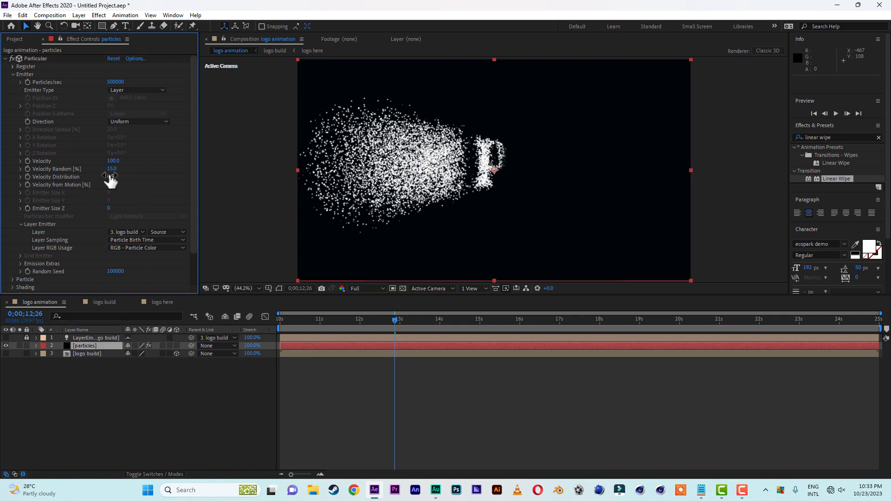
pyautogui.click(110, 176)
pyautogui.write('1')
pyautogui.click(147, 178)
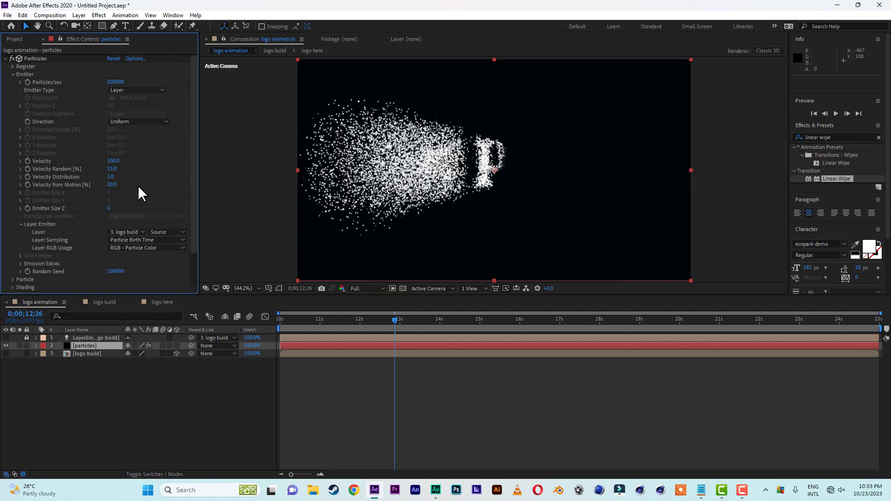
pyautogui.click(112, 185)
pyautogui.write('90')
pyautogui.press('Return')
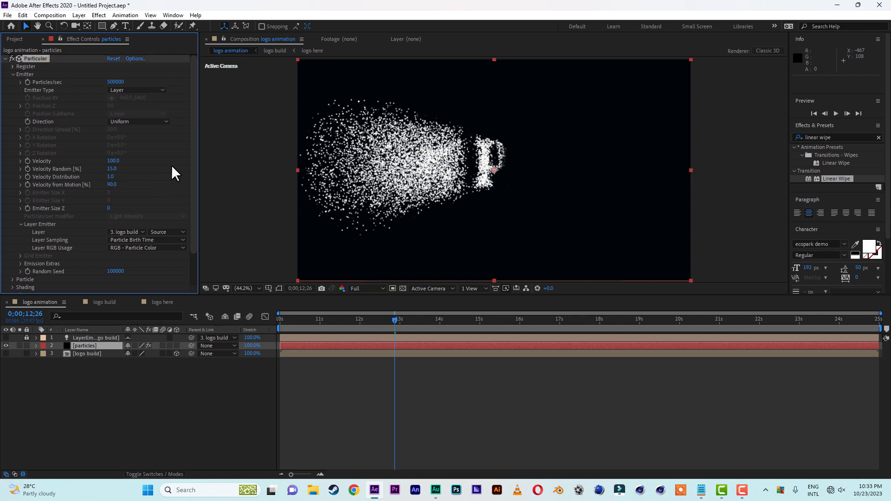
# Collapse the Emitter settings and set the particles' Life to 1.5 seconds and Life Random to 100%
pyautogui.scroll(-2, 154, 156)
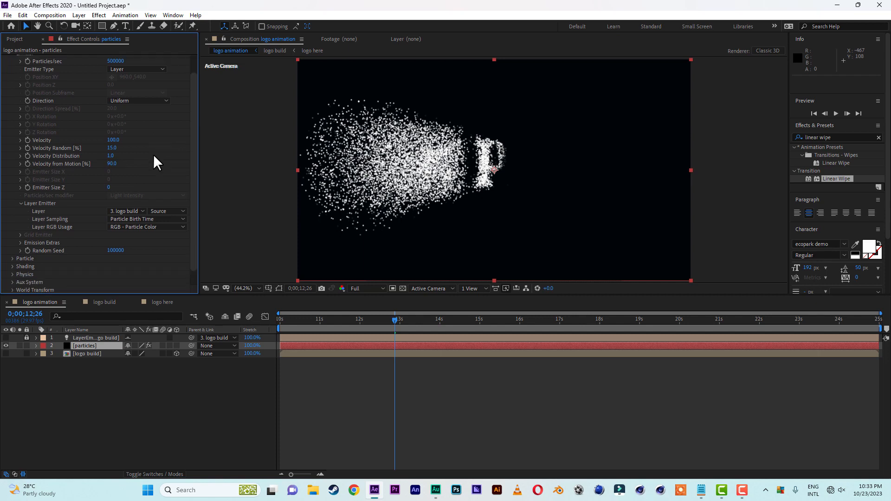
pyautogui.scroll(2, 153, 159)
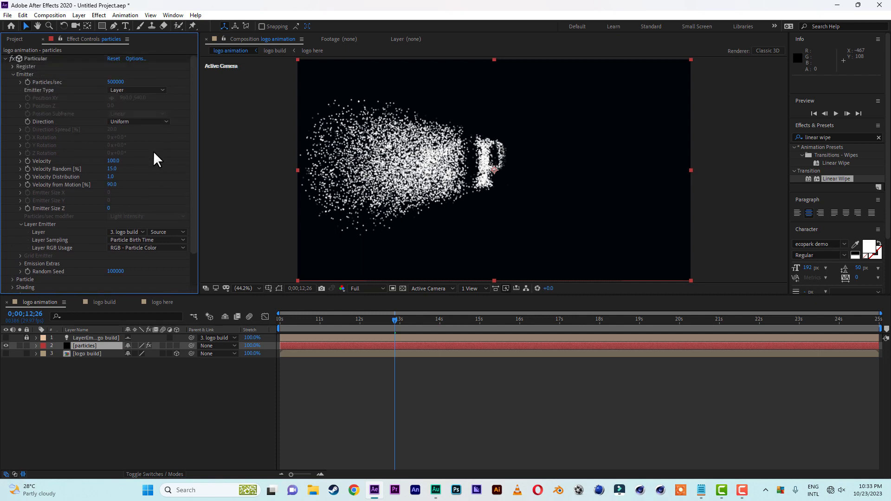
pyautogui.click(12, 73)
pyautogui.click(12, 82)
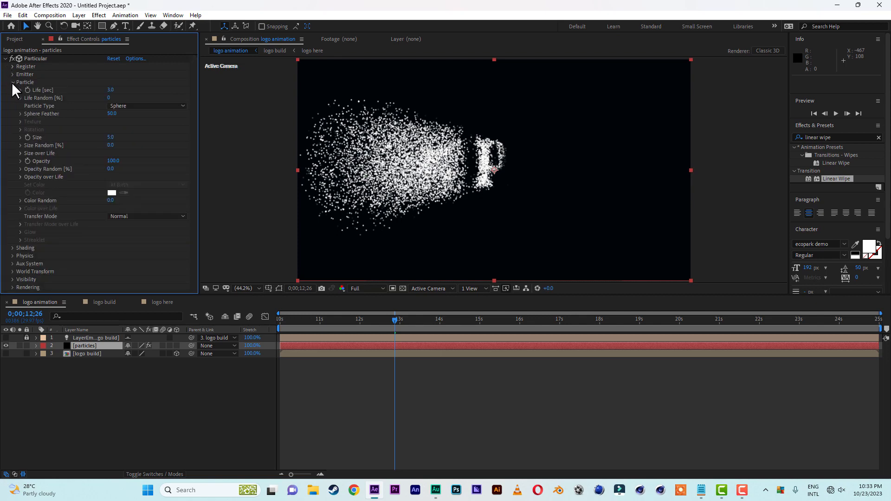
pyautogui.click(111, 90)
pyautogui.write('2')
pyautogui.press('Return')
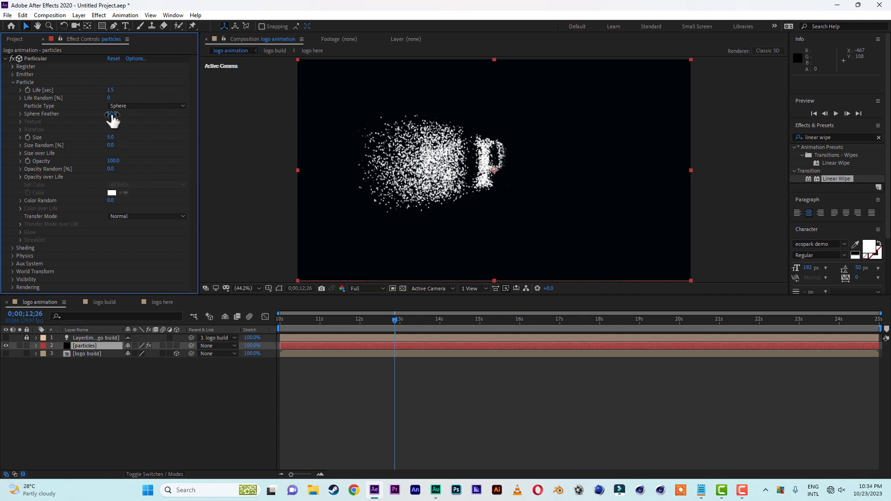
pyautogui.click(110, 98)
pyautogui.write('100')
pyautogui.press('Return')
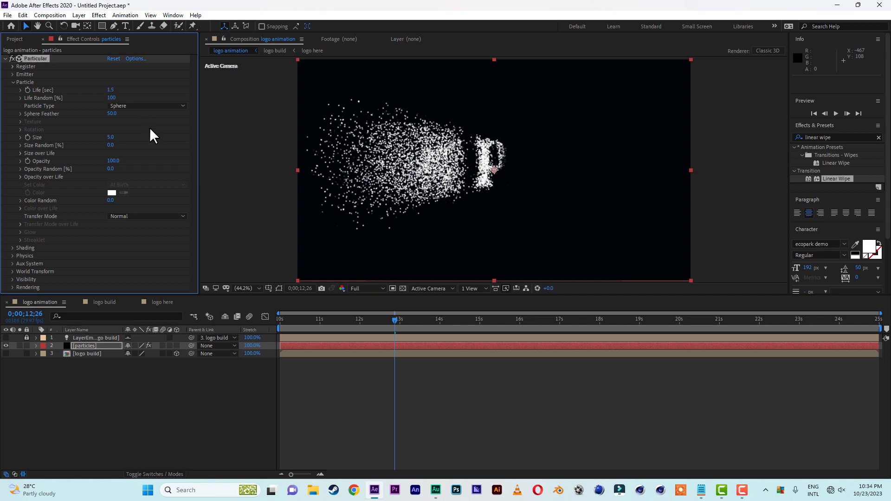
# Change the particle type to Cloudlet and set Size Random to 100%
pyautogui.click(133, 106)
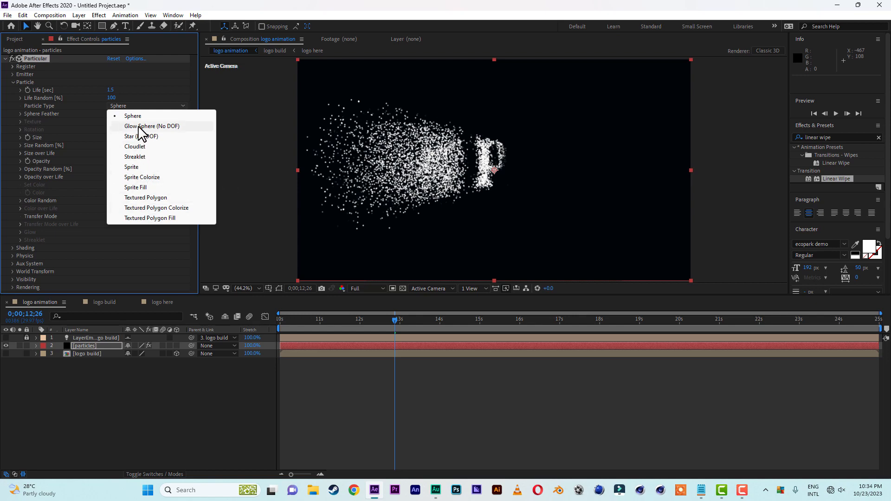
pyautogui.click(141, 147)
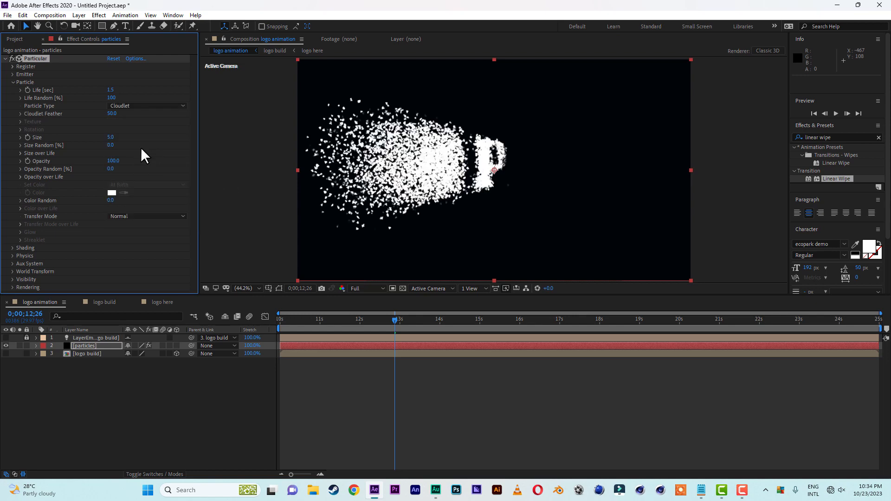
pyautogui.click(111, 145)
pyautogui.write('100')
pyautogui.press('Return')
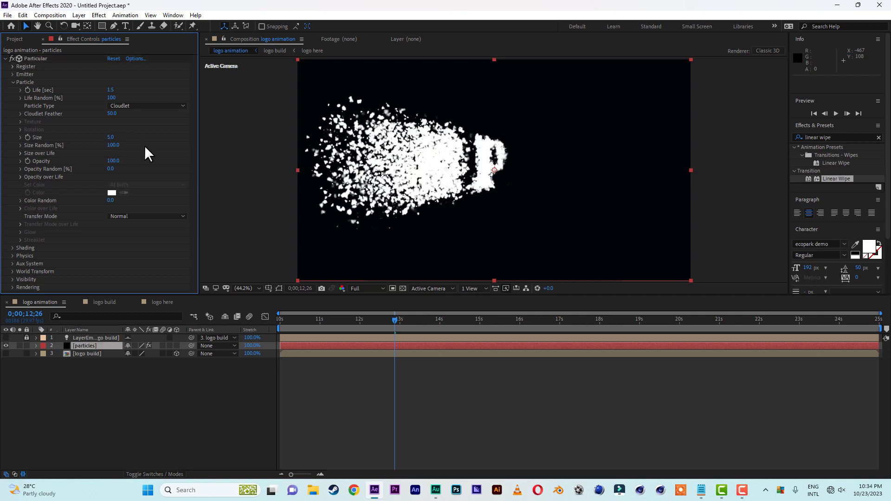
# Make Size over Life decrease linearly to zero, and shape Opacity over Life to start at full opacity, hold briefly and fade out
pyautogui.click(21, 153)
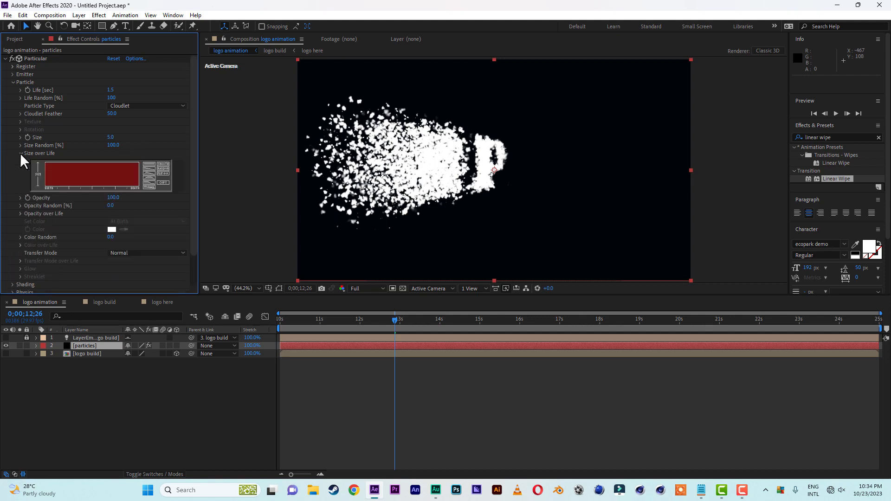
pyautogui.click(150, 168)
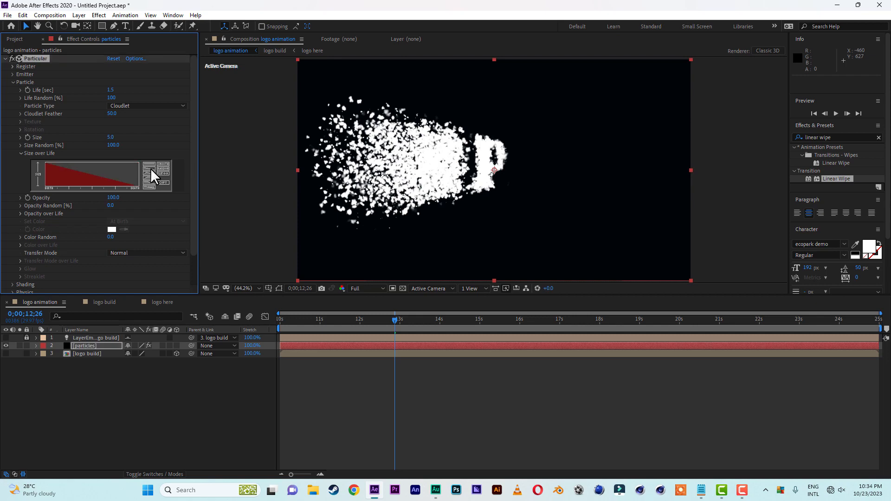
pyautogui.click(20, 213)
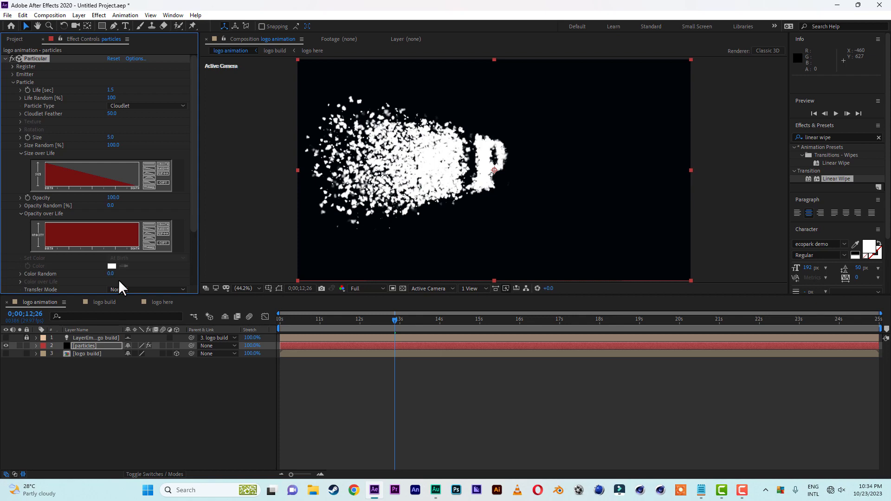
pyautogui.click(148, 233)
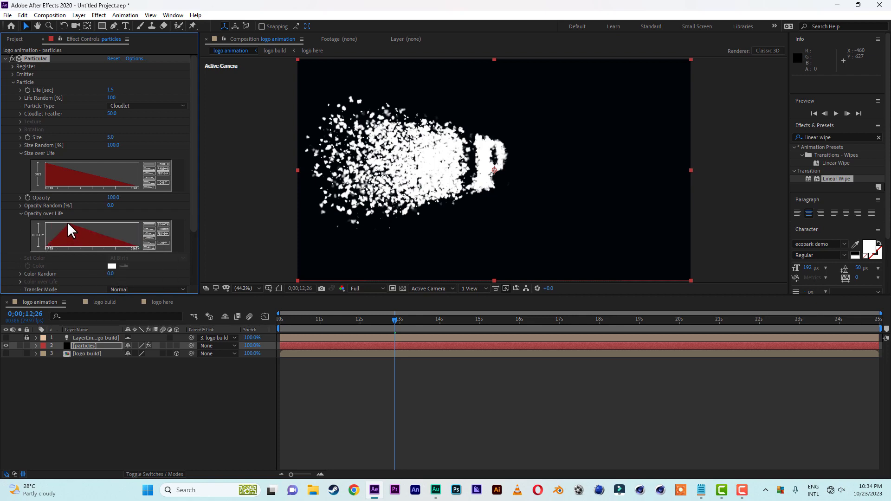
pyautogui.moveTo(68, 221); pyautogui.dragTo(5, 222)
pyautogui.scroll(-3, 197, 129)
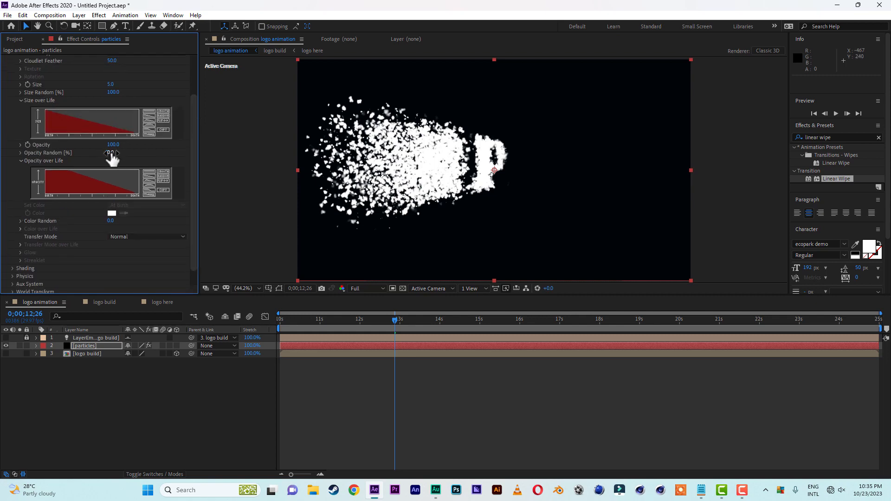
# Set the particles' Opacity Random to 15% and collapse the Particle settings
pyautogui.click(111, 153)
pyautogui.write('15')
pyautogui.press('Return')
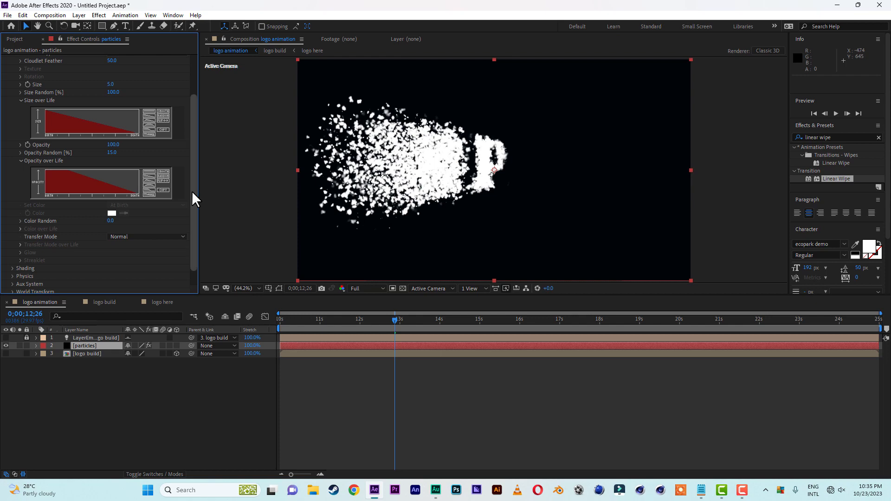
pyautogui.scroll(-1, 191, 194)
pyautogui.scroll(4, 197, 150)
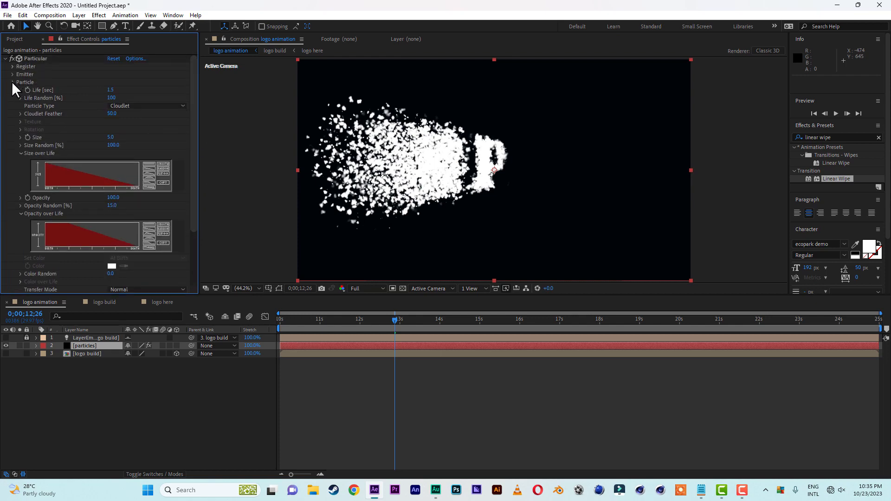
pyautogui.click(12, 82)
# Turn on Shadowlet for Main and Shadowlet for Aux in Particular's Shading settings
pyautogui.click(12, 90)
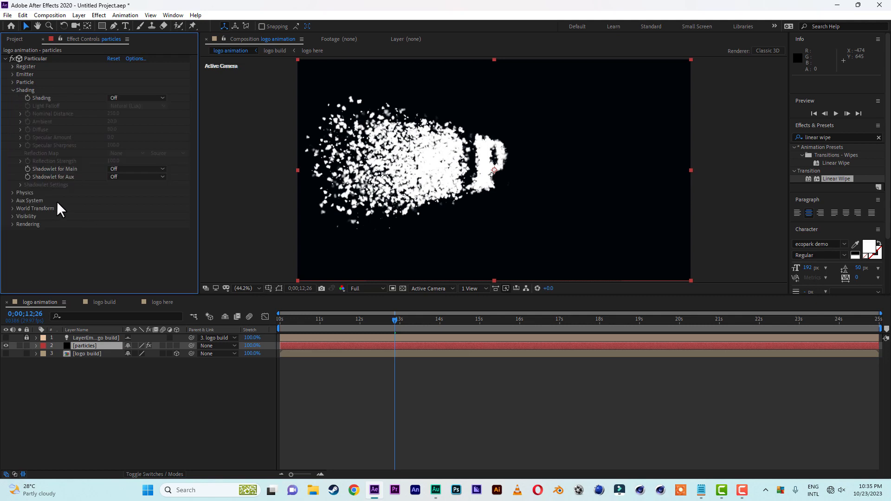
pyautogui.click(124, 169)
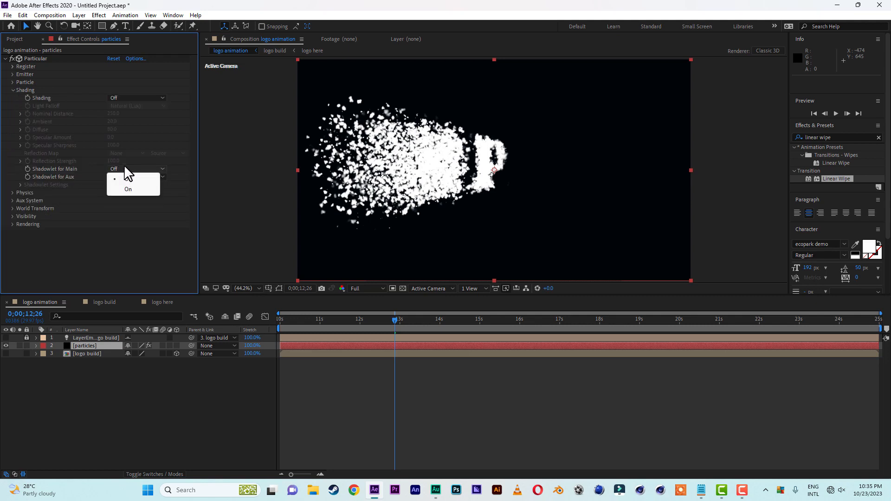
pyautogui.click(127, 188)
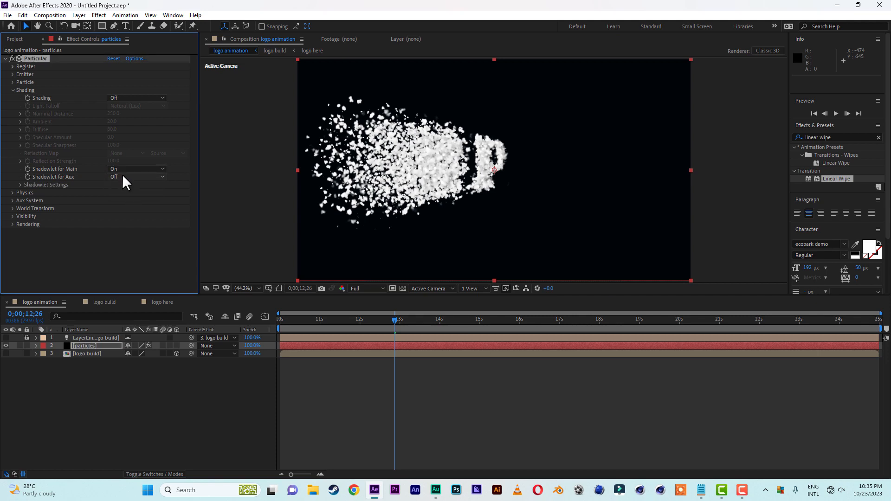
pyautogui.click(121, 174)
pyautogui.click(127, 197)
# In the Shadowlet Settings, set Opacity to 3 and Adjust Size to 130
pyautogui.click(21, 185)
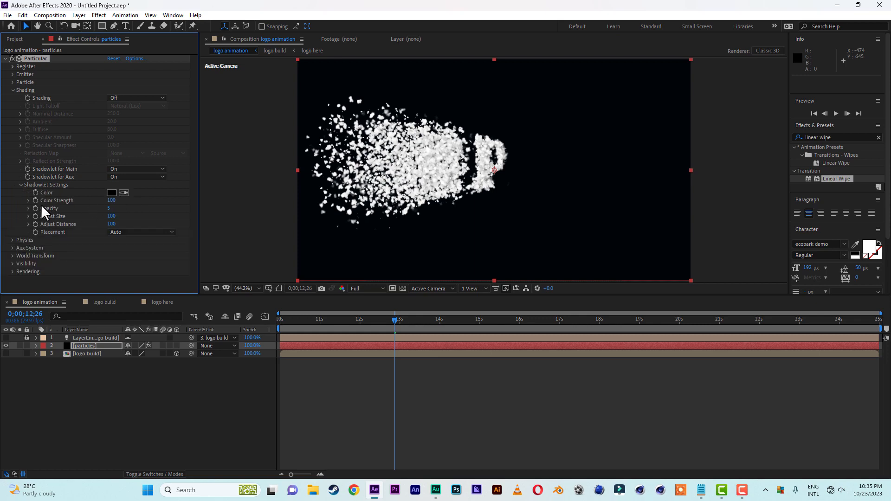
pyautogui.click(110, 208)
pyautogui.press('Return')
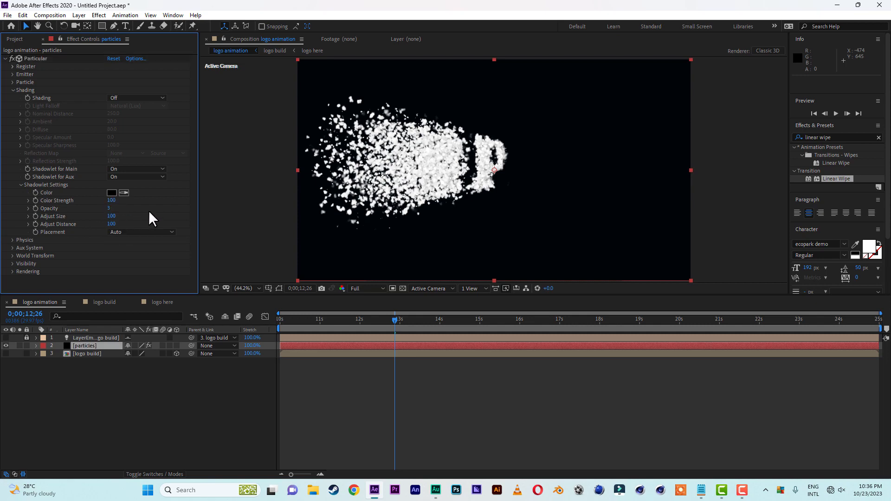
pyautogui.click(113, 216)
pyautogui.write('15')
pyautogui.write('0')
pyautogui.press('Return')
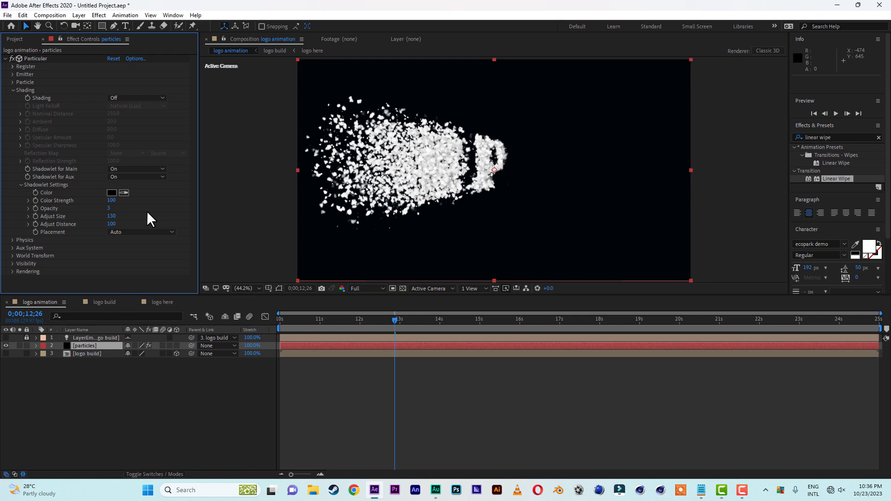
# Collapse Shading, expand the Air and Turbulence Field settings under Physics, and set Wind Z to -120
pyautogui.click(12, 90)
pyautogui.click(12, 97)
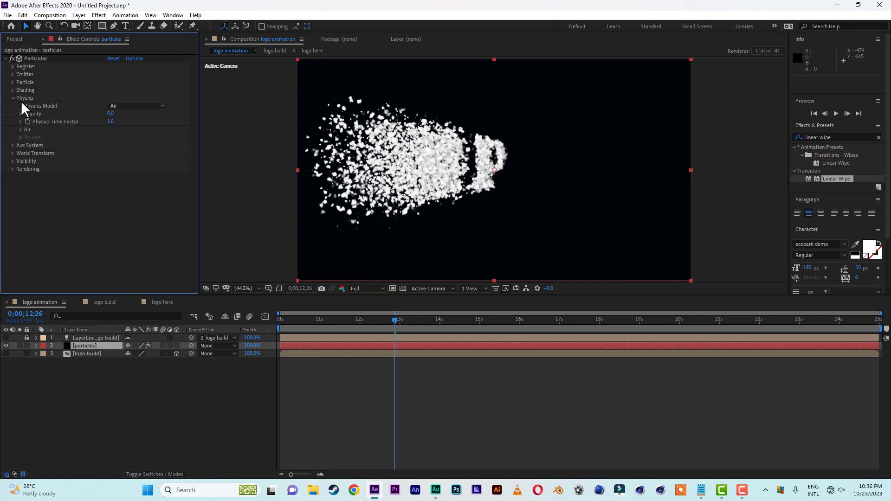
pyautogui.click(20, 130)
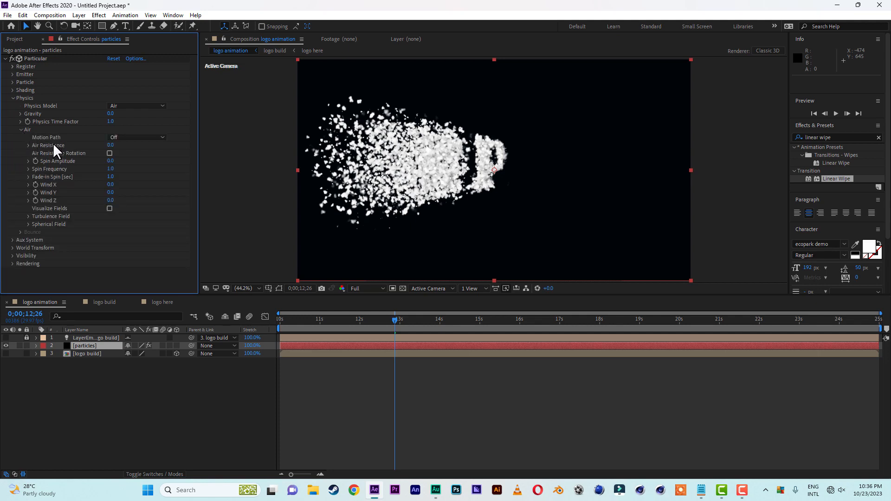
pyautogui.click(28, 217)
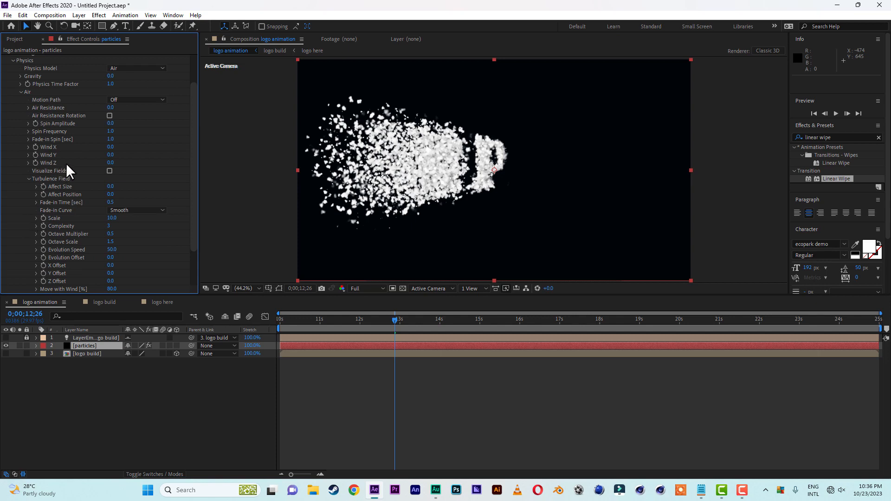
pyautogui.click(110, 163)
pyautogui.write('-120')
pyautogui.press('Return')
# Set the Turbulence Field's Affect Position to 150, Fade-in Time to 0.1 seconds and Complexity to 1, and collapse Physics
pyautogui.scroll(-4, 149, 194)
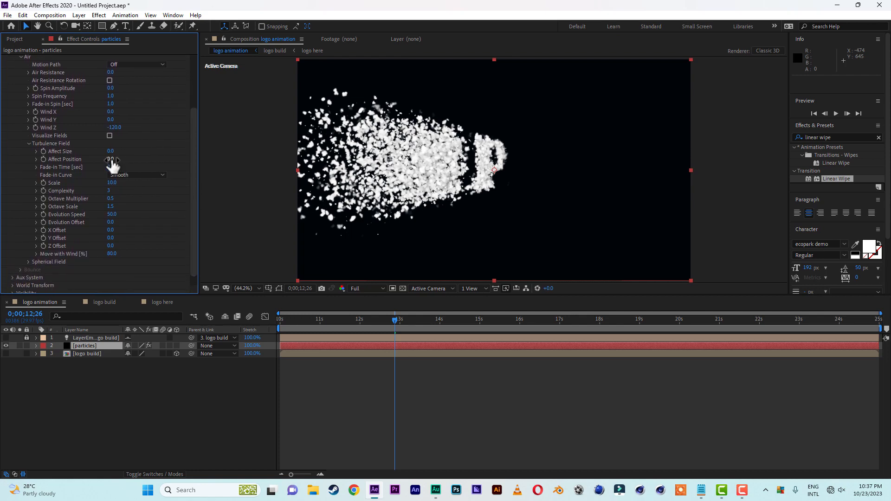
pyautogui.click(112, 159)
pyautogui.write('15')
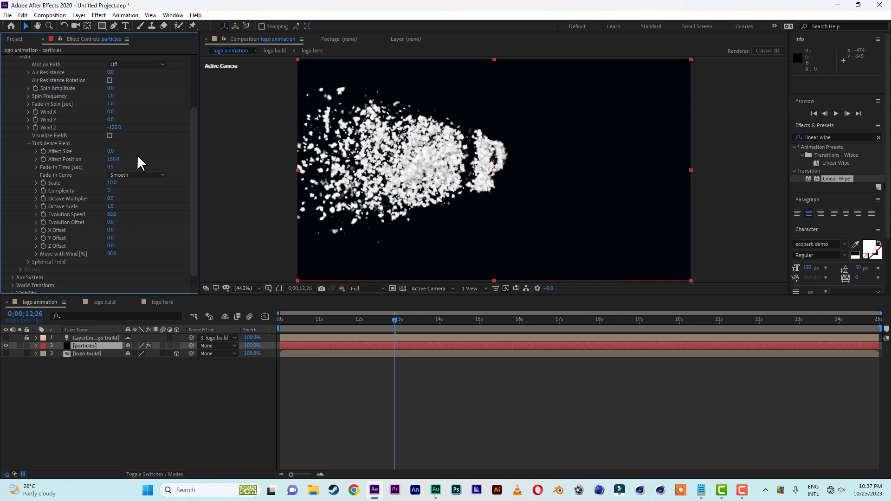
pyautogui.click(110, 167)
pyautogui.press('Return')
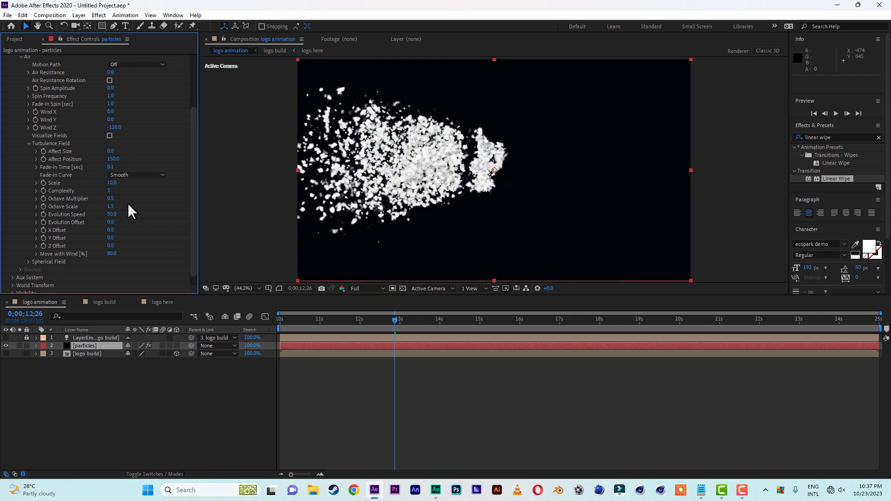
pyautogui.click(110, 191)
pyautogui.write('1')
pyautogui.press('Return')
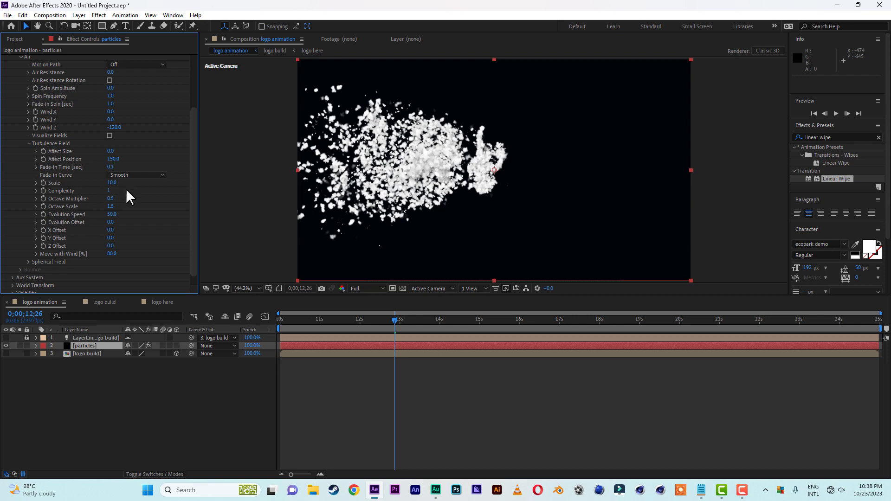
pyautogui.scroll(3, 125, 190)
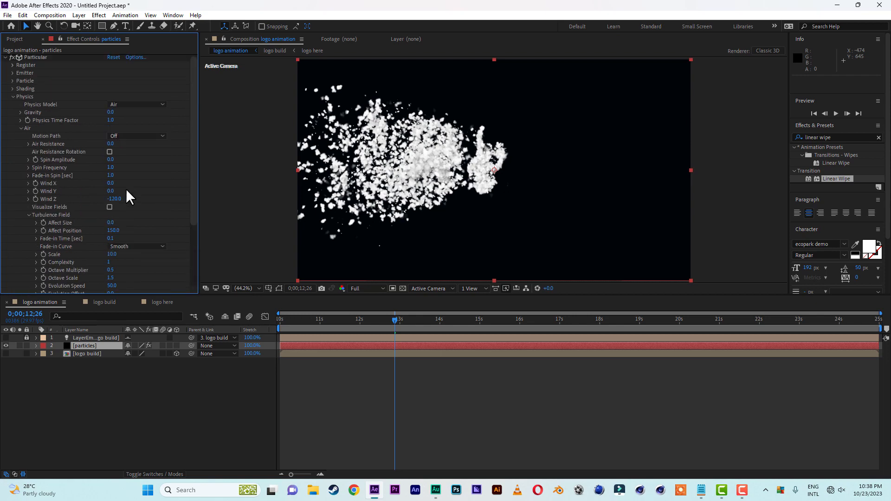
pyautogui.click(13, 96)
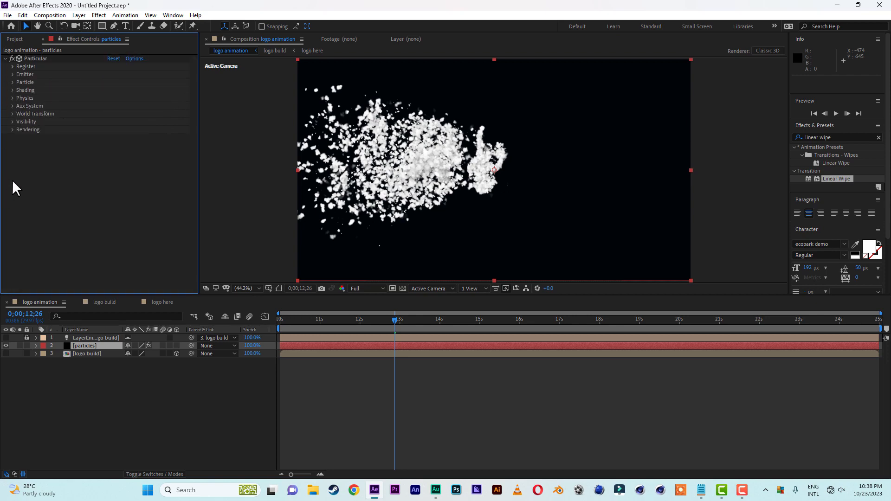
# Turn on Particular's Motion Blur in the Rendering settings and preview the animation from its start
pyautogui.click(13, 130)
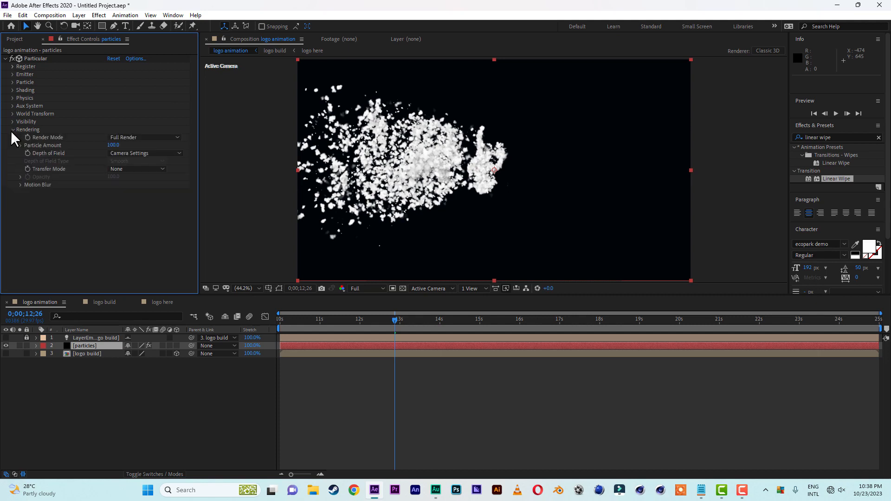
pyautogui.click(20, 183)
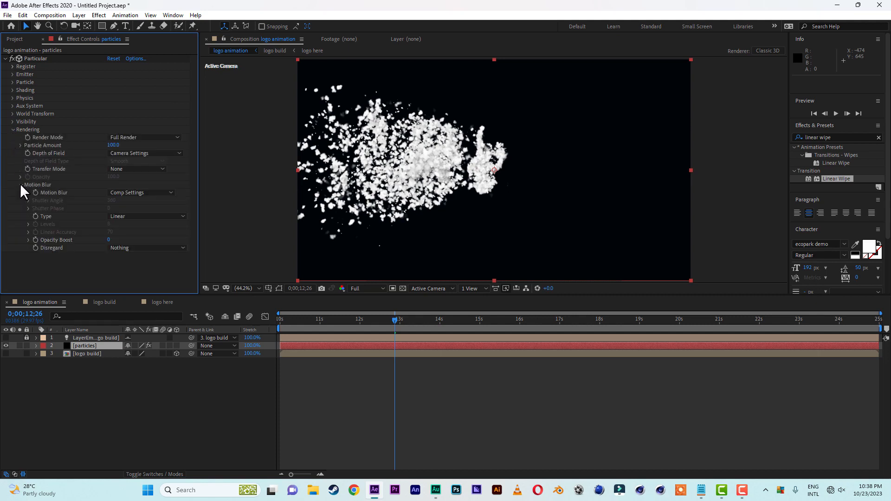
pyautogui.click(136, 193)
pyautogui.click(138, 223)
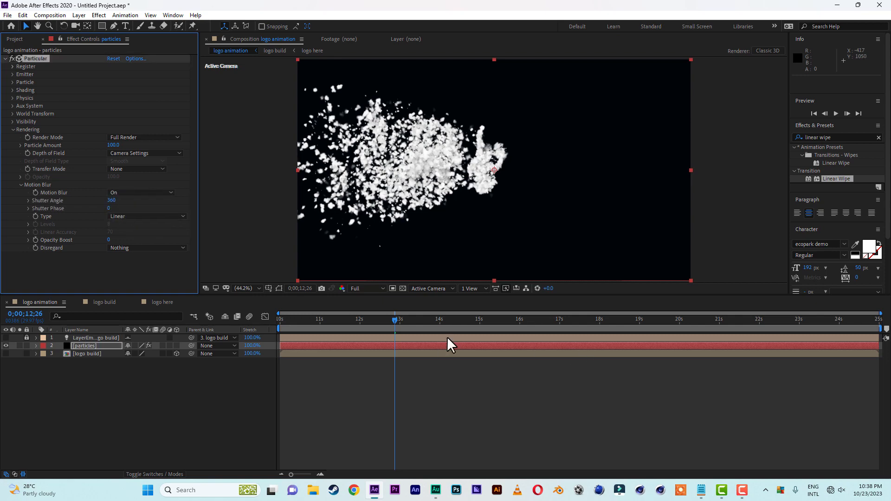
pyautogui.press('Home')
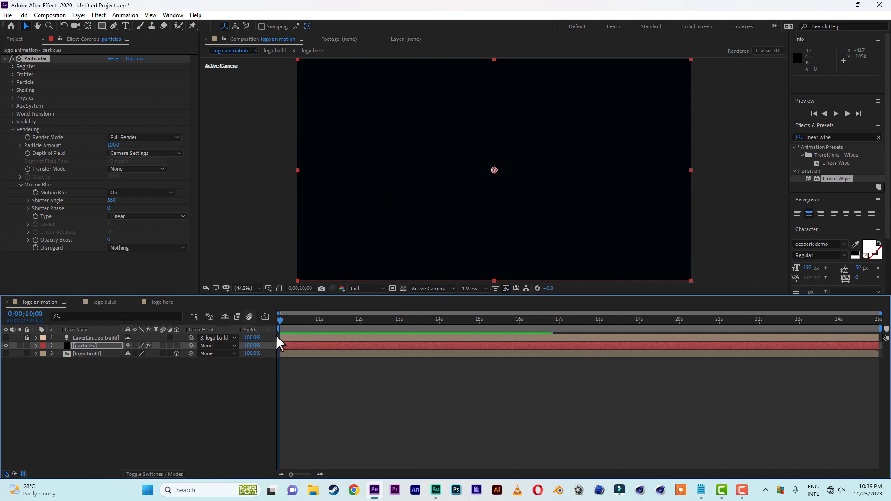
pyautogui.press('space')
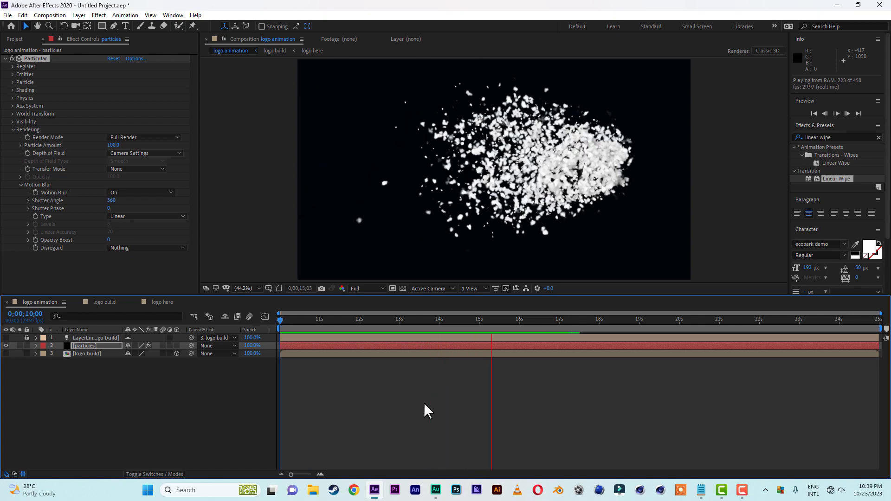
pyautogui.press('space')
# Apply the Sharpen effect to the particles layer with a Sharpen Amount of 100 and check an earlier frame
pyautogui.click(842, 138)
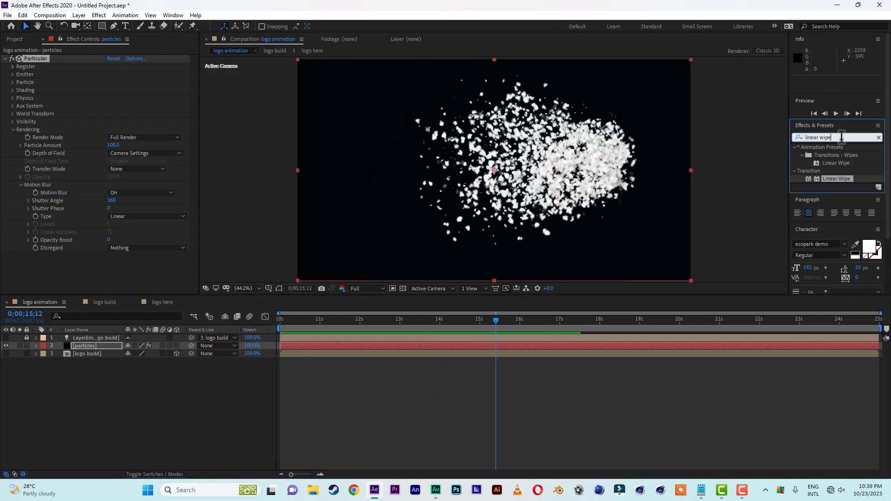
pyautogui.write('shg')
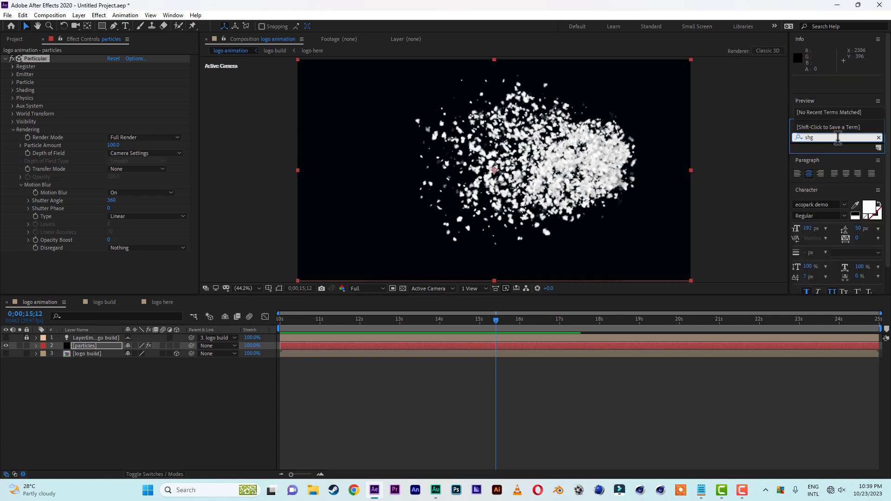
pyautogui.press('BackSpace')
pyautogui.press('BackSpace')
pyautogui.write('harp')
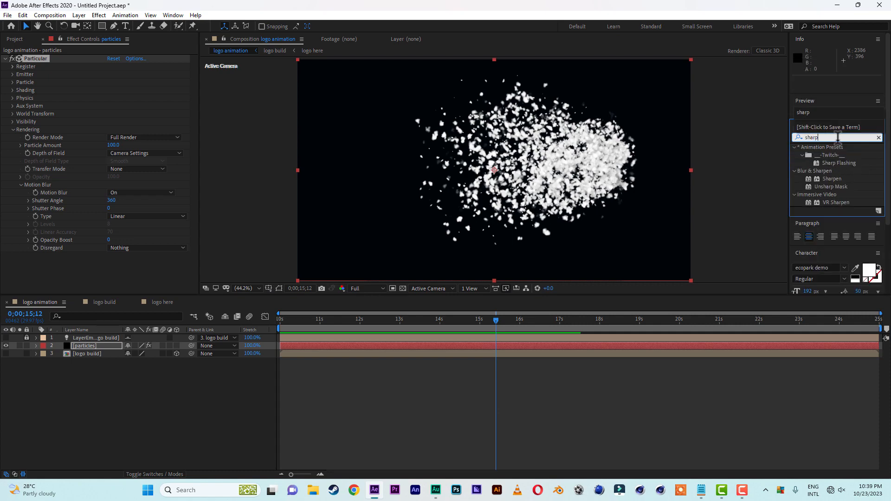
pyautogui.doubleClick(829, 178)
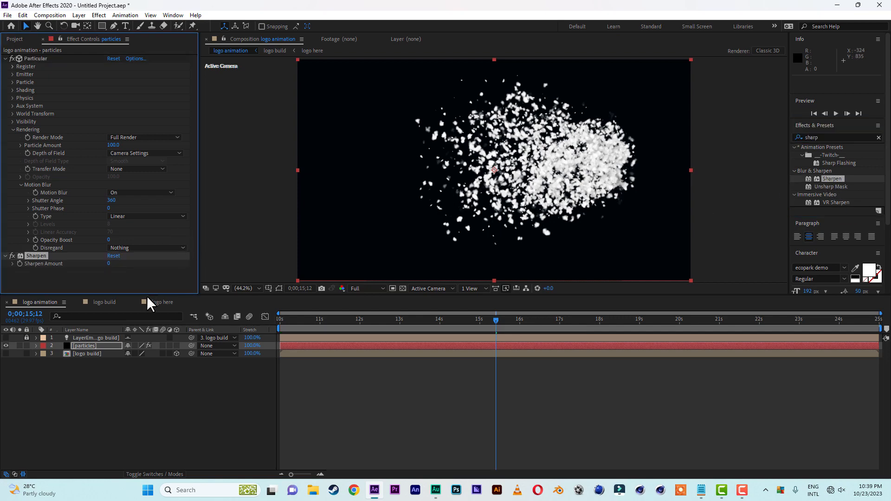
pyautogui.click(108, 263)
pyautogui.write('100')
pyautogui.press('Return')
pyautogui.moveTo(341, 319); pyautogui.dragTo(323, 339)
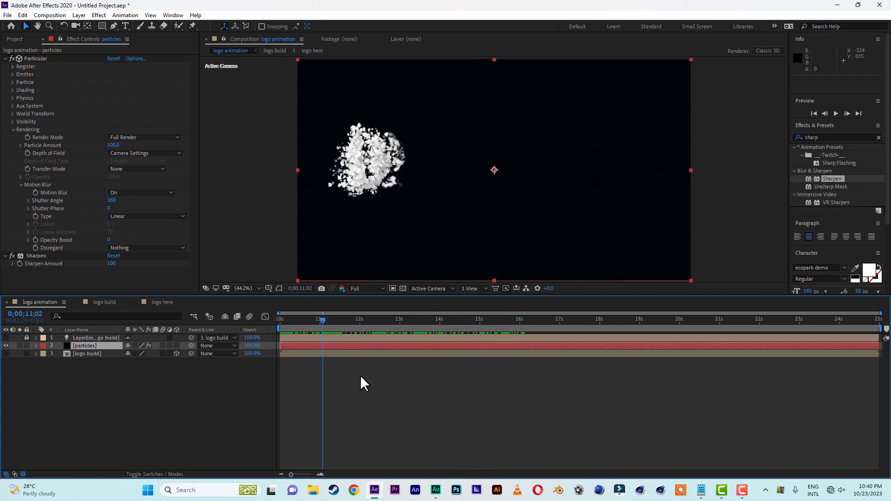
# Add the logo here composition as the lowest layer of logo animation and return to the start at 10 seconds
pyautogui.click(14, 39)
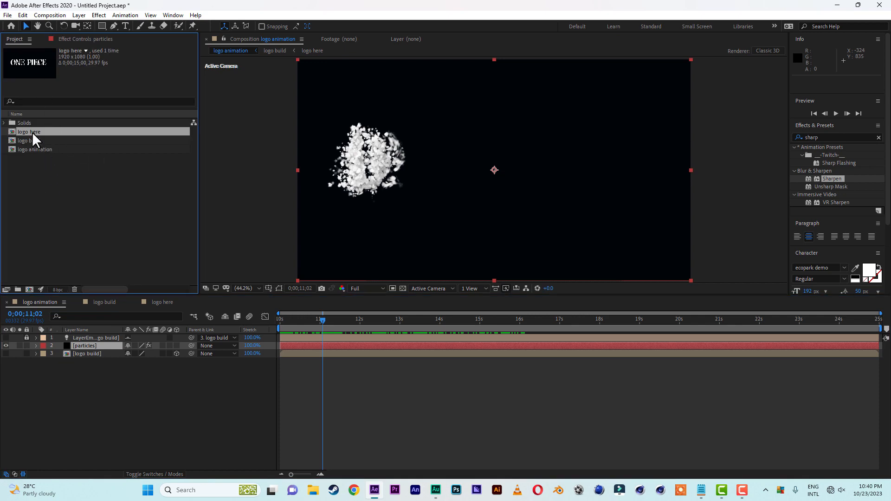
pyautogui.moveTo(32, 132); pyautogui.dragTo(71, 408)
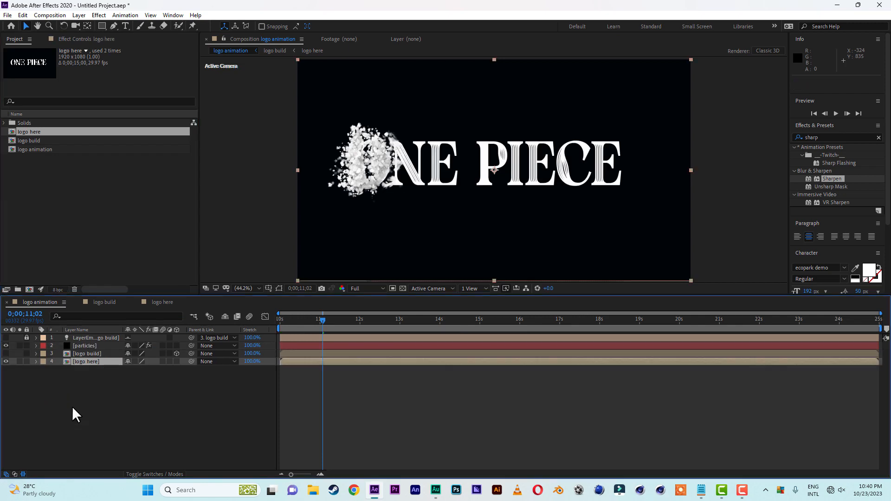
pyautogui.press('Home')
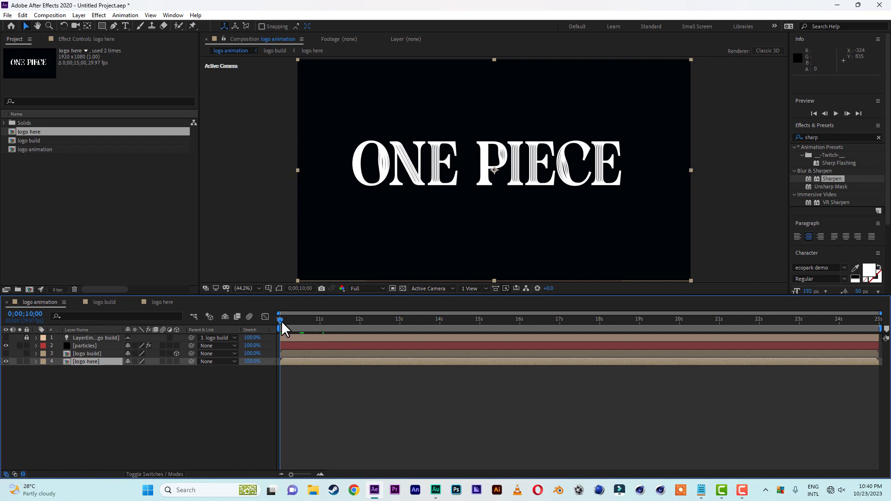
pyautogui.moveTo(281, 321); pyautogui.dragTo(232, 319)
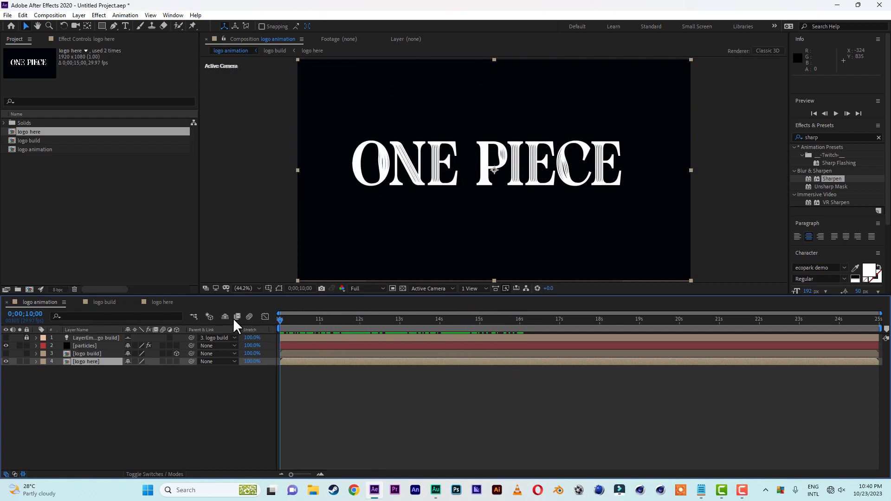
# Find the Linear Wipe transition effect and apply it to the logo here layer
pyautogui.click(839, 138)
pyautogui.moveTo(839, 137); pyautogui.dragTo(774, 135)
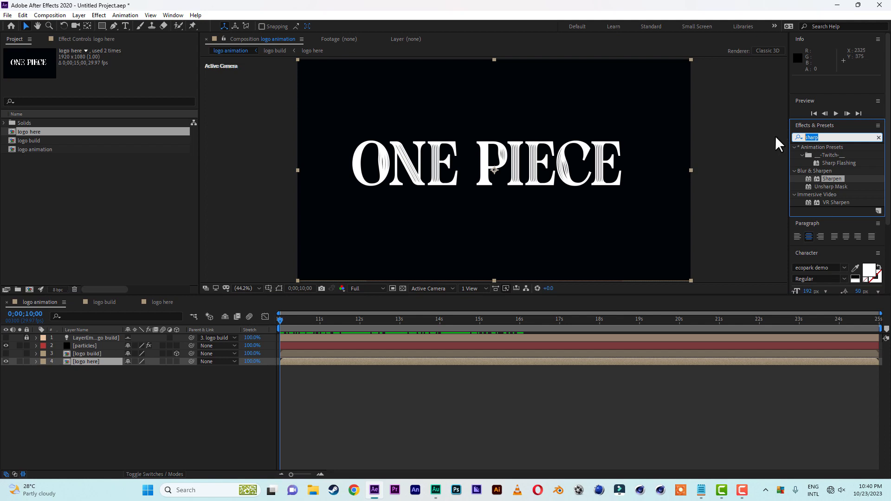
pyautogui.write('li')
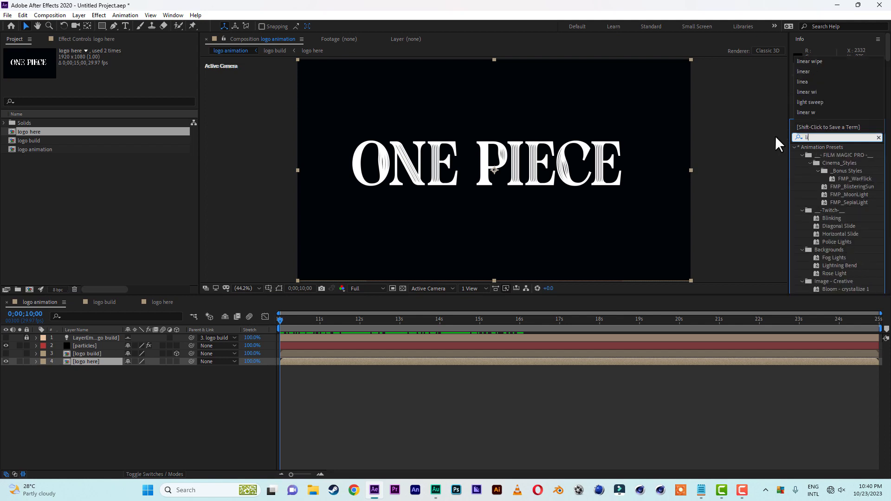
pyautogui.write('near wi')
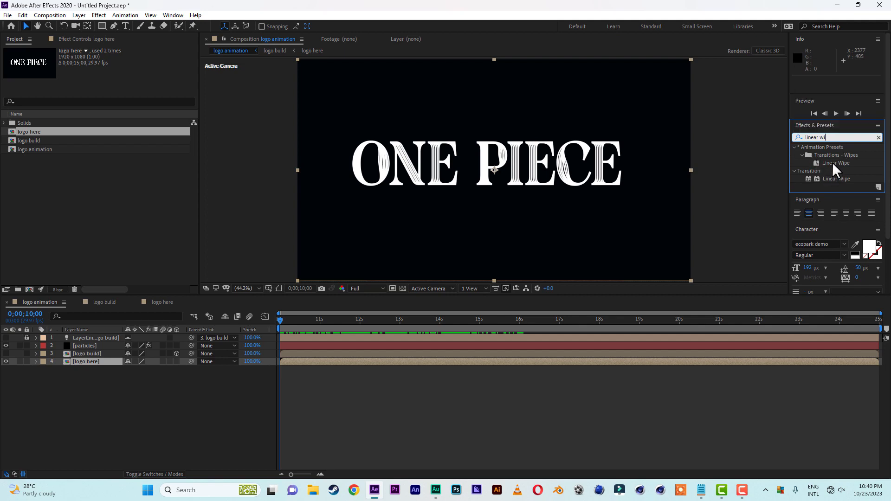
pyautogui.click(825, 179)
pyautogui.doubleClick(826, 178)
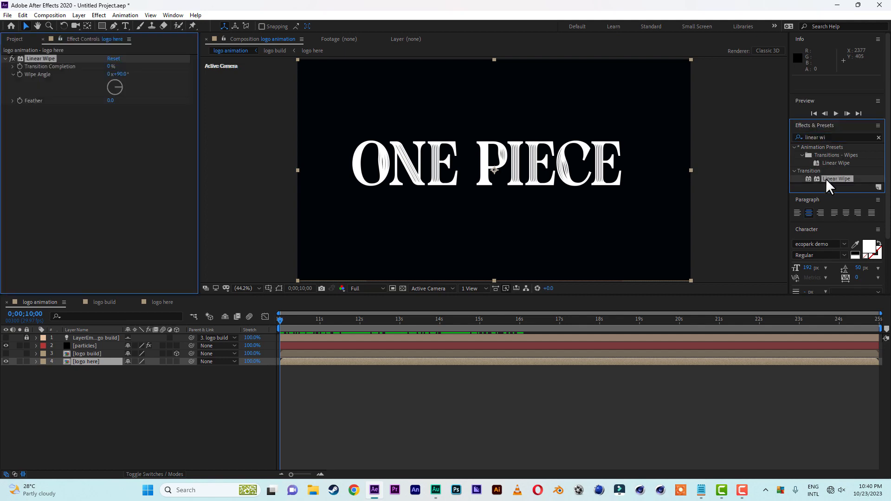
# Set the Linear Wipe on the logo here layer to a Wipe Angle of 270° and a Transition Completion of 90%
pyautogui.click(96, 361)
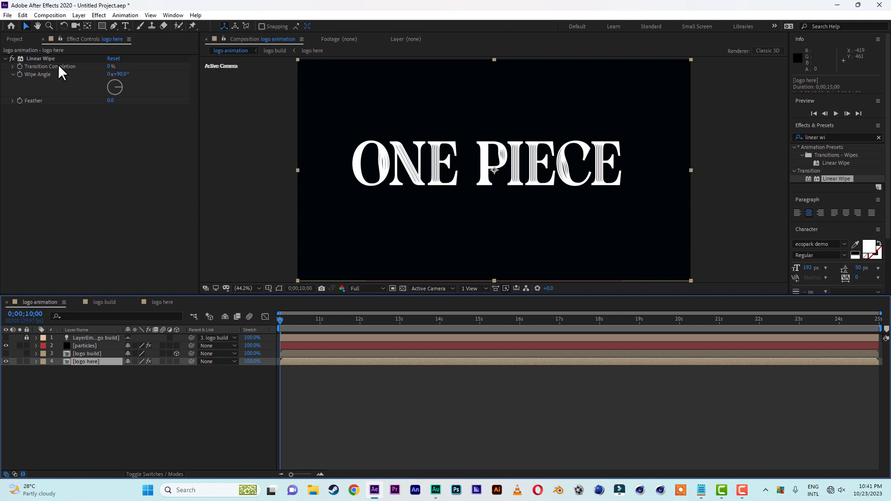
pyautogui.click(121, 74)
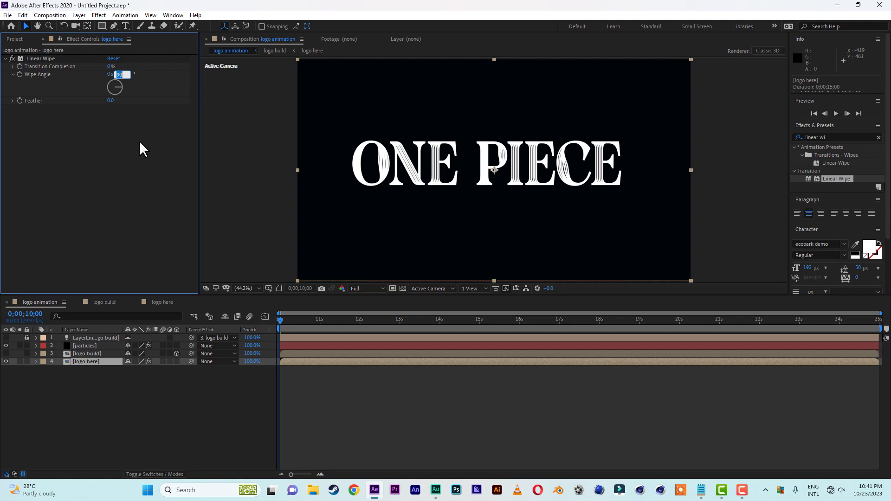
pyautogui.write('270')
pyautogui.press('Return')
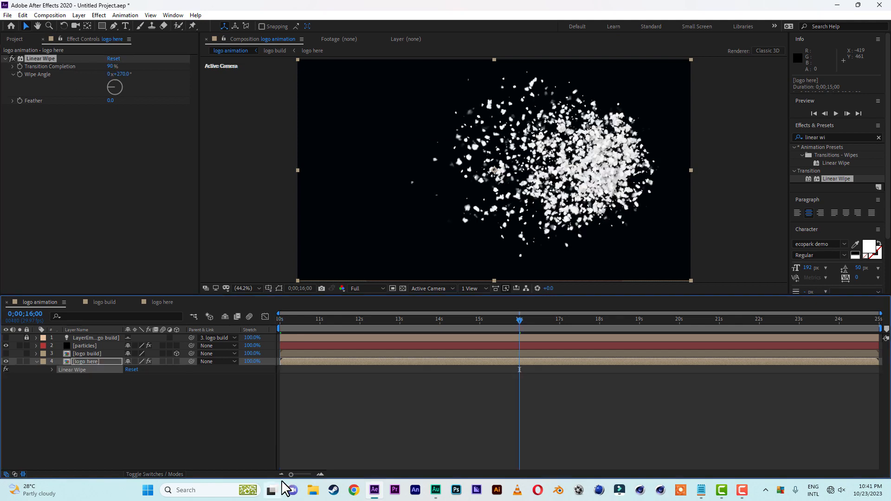
pyautogui.moveTo(283, 483)
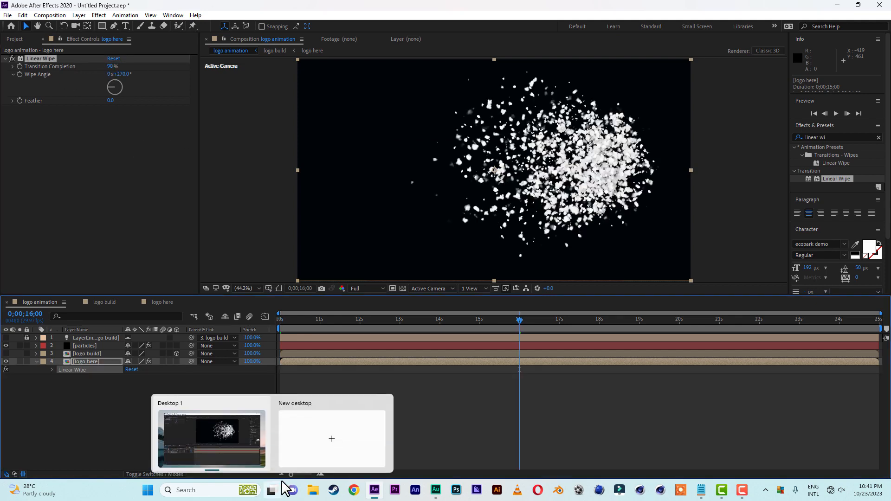
# Add a starting keyframe for the Linear Wipe's Transition Completion at 10 seconds on the logo here layer
pyautogui.moveTo(484, 320); pyautogui.dragTo(185, 319)
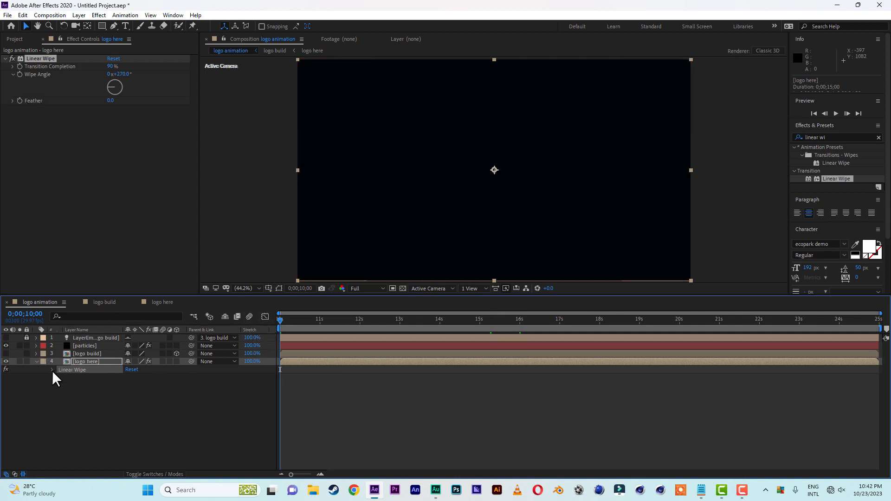
pyautogui.press('e')
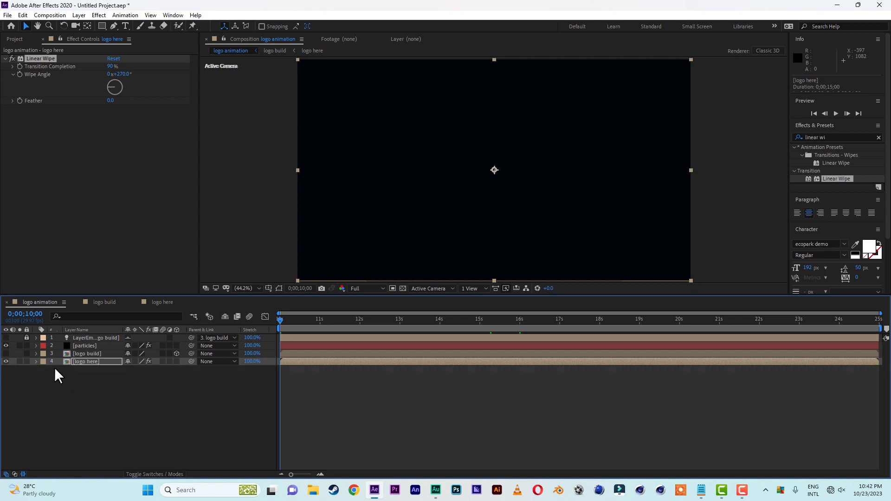
pyautogui.press('e')
pyautogui.click(52, 370)
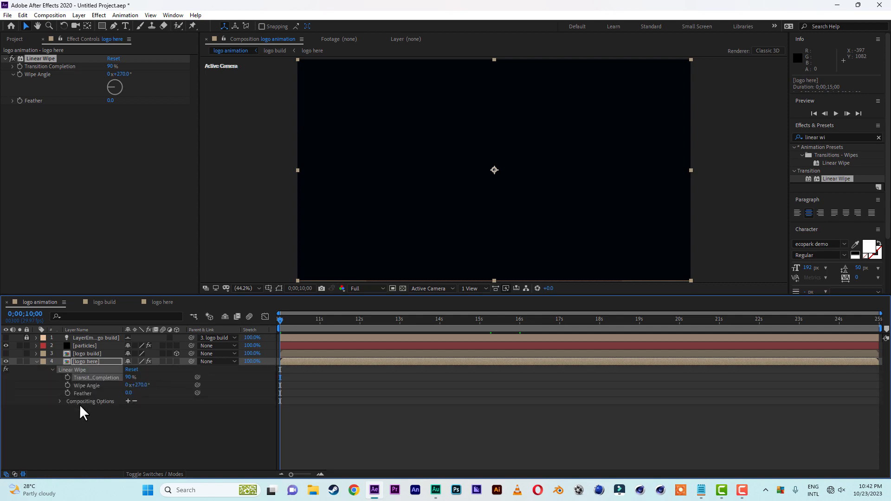
pyautogui.click(68, 377)
# Keyframe the Linear Wipe's Transition Completion at 0% at 0;00;16;01
pyautogui.moveTo(279, 319); pyautogui.dragTo(519, 327)
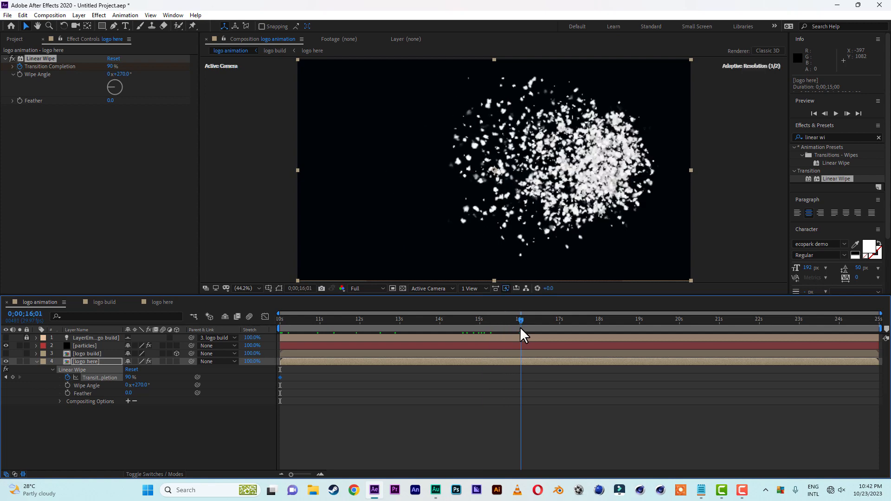
pyautogui.click(129, 378)
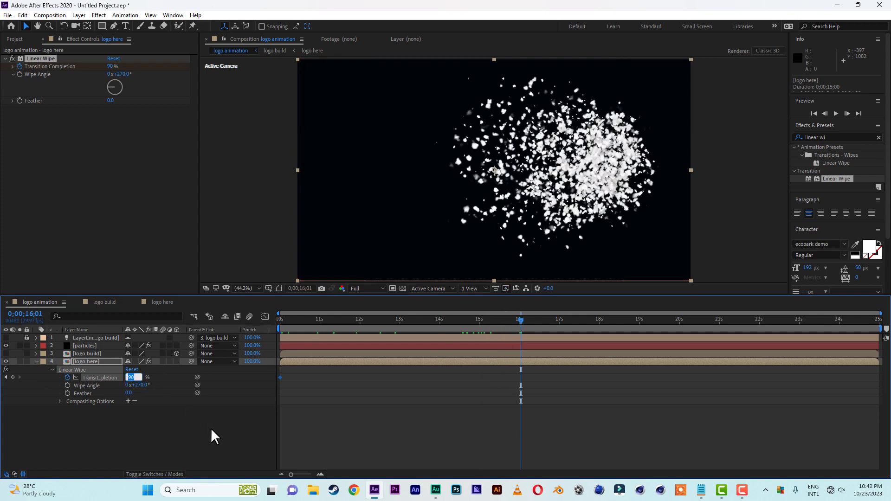
pyautogui.write('0')
pyautogui.press('Return')
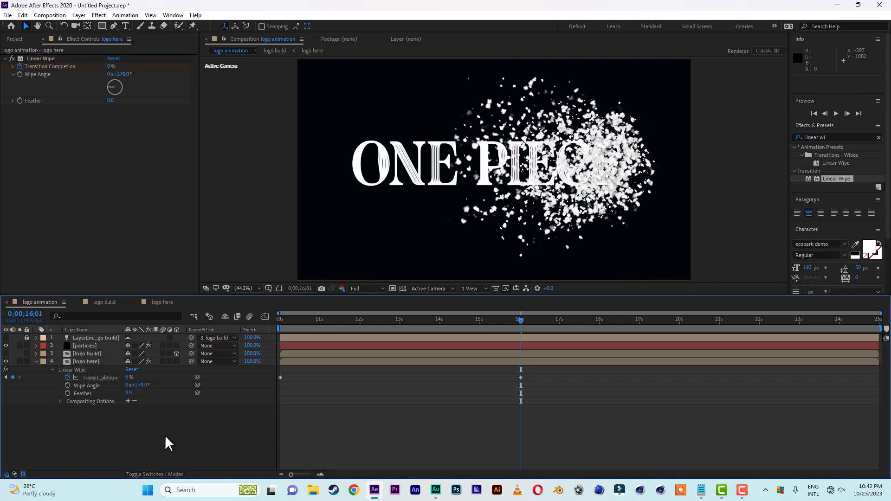
# Preview the logo's wipe reveal together with the particles from 10 seconds
pyautogui.moveTo(380, 320); pyautogui.dragTo(190, 321)
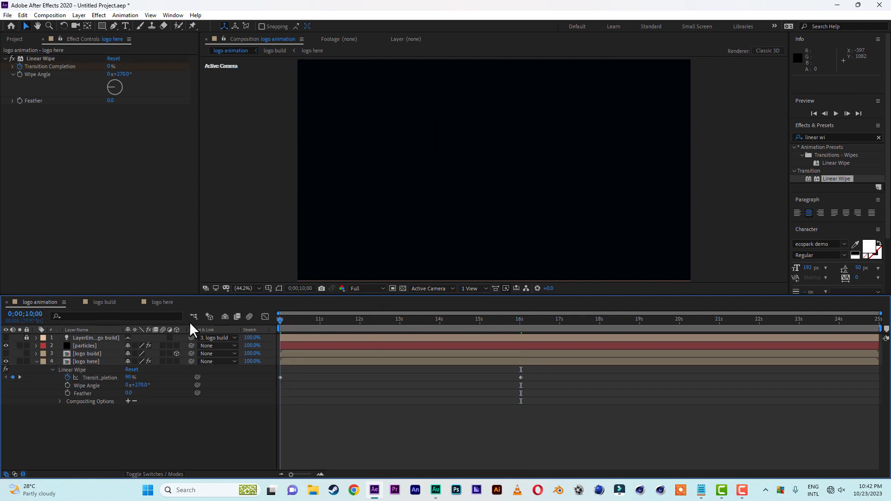
pyautogui.press('space')
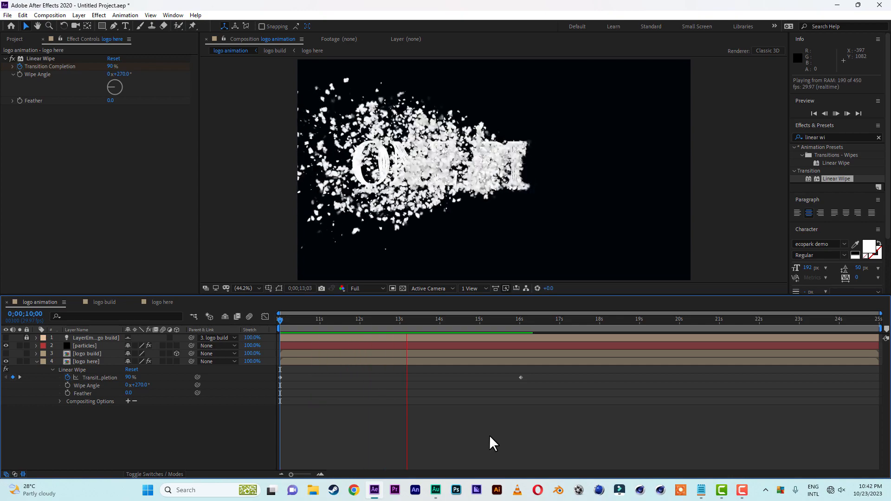
pyautogui.press('space')
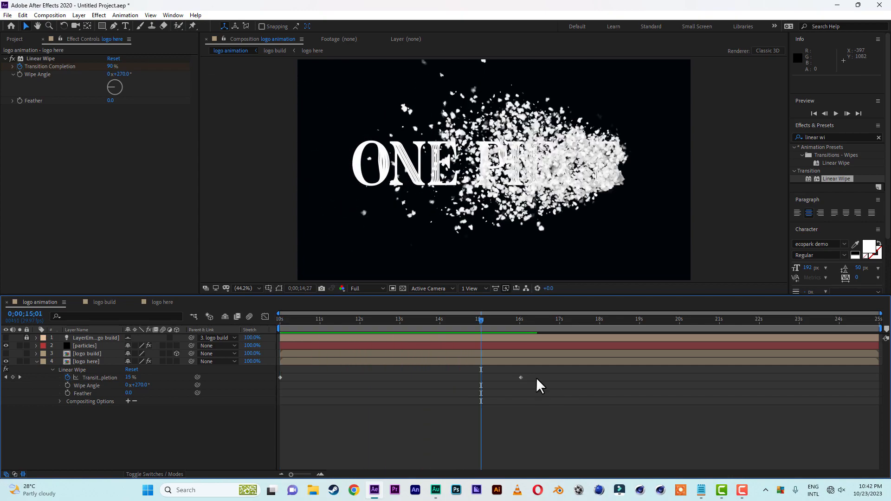
# Move the last Transition Completion keyframe to 0;00;16;15 and play the animation to check the reveal's timing
pyautogui.moveTo(520, 377); pyautogui.dragTo(538, 377)
pyautogui.click(328, 318)
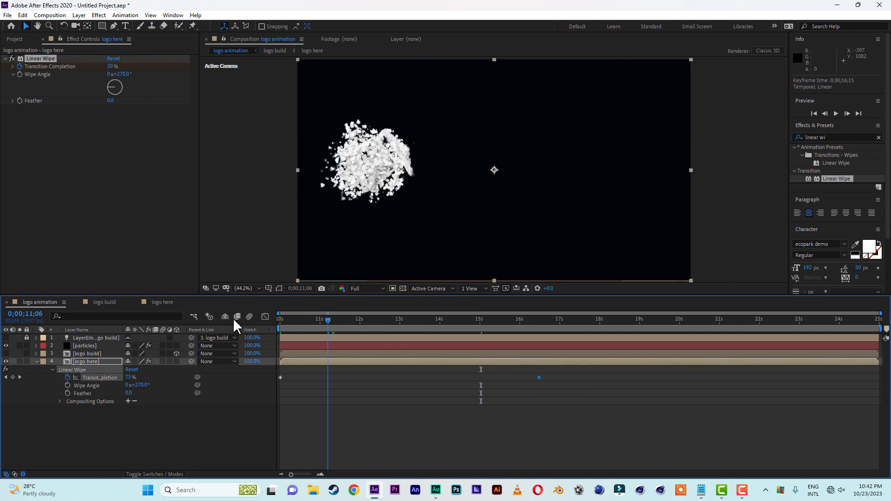
pyautogui.press('space')
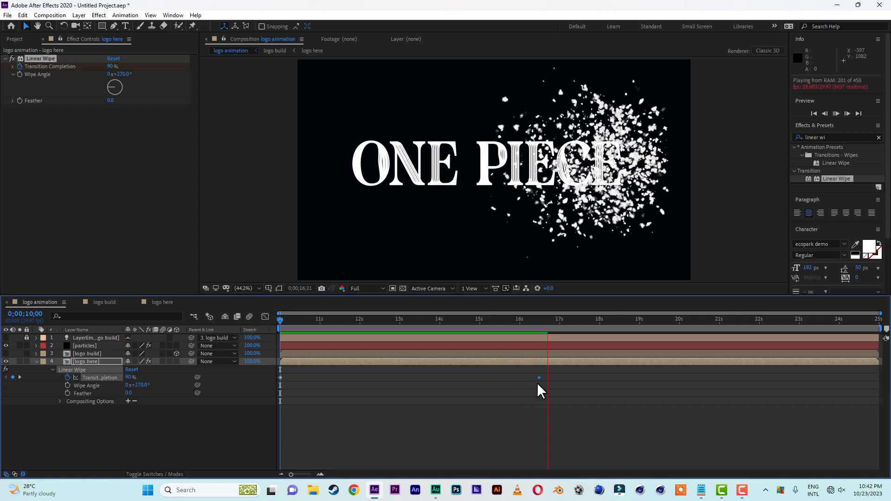
pyautogui.click(516, 319)
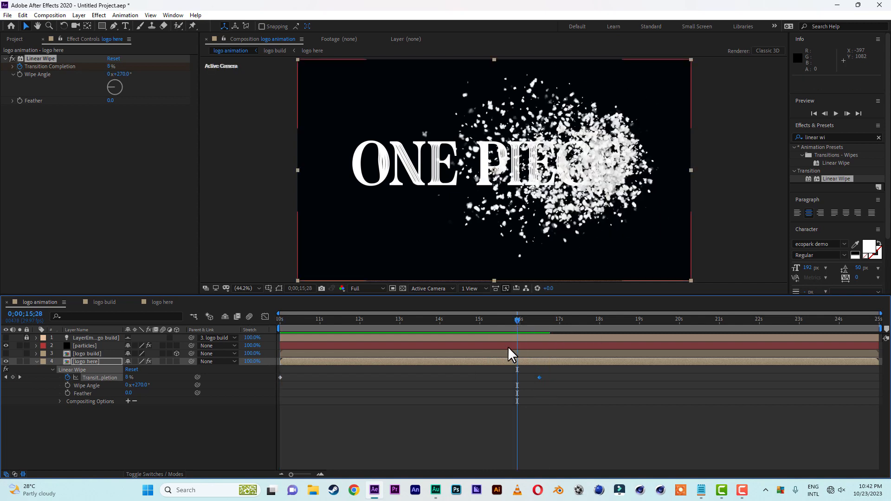
# Set the Linear Wipe's Feather to 25
pyautogui.click(129, 393)
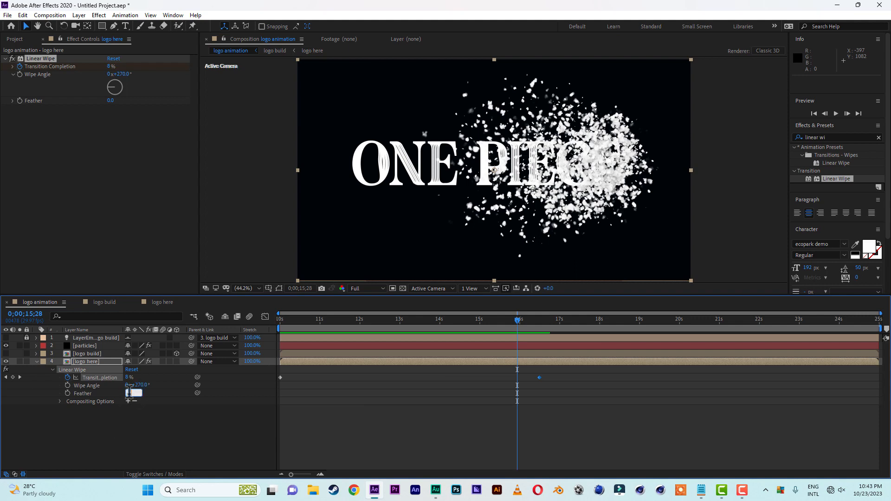
pyautogui.write('25')
pyautogui.press('Return')
pyautogui.click(164, 422)
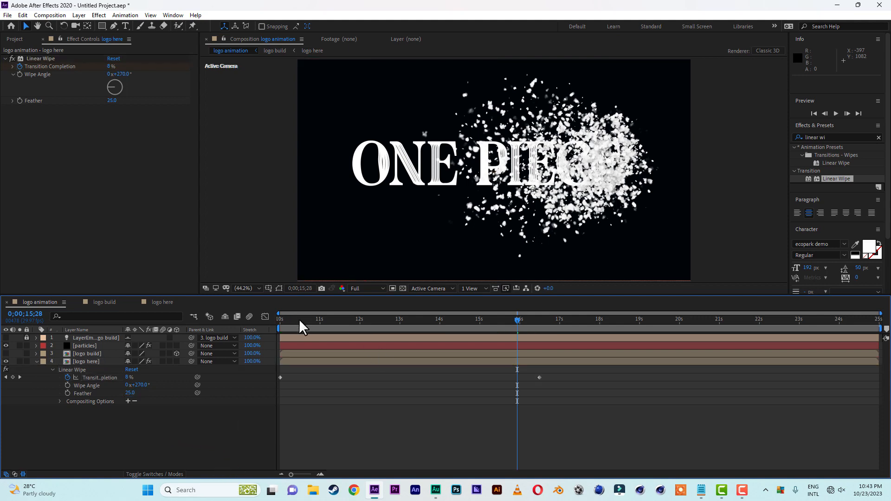
# Preview the feathered reveal from the start and examine the frames around the end of the wipe
pyautogui.press('Home')
pyautogui.press('space')
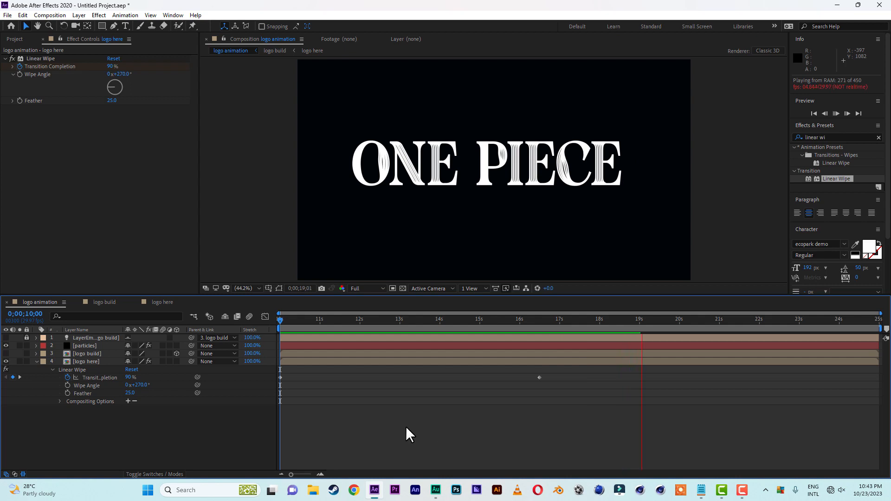
pyautogui.press('space')
pyautogui.moveTo(465, 320); pyautogui.dragTo(594, 332)
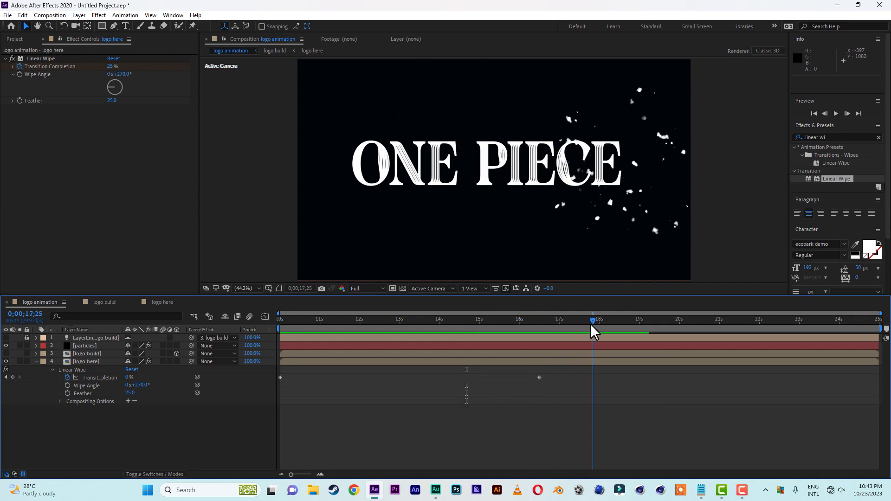
pyautogui.moveTo(592, 331); pyautogui.dragTo(546, 329)
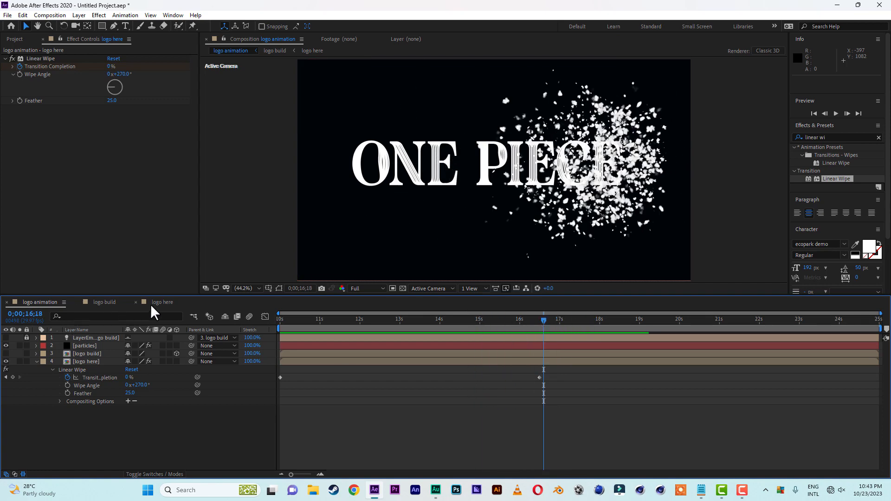
# Open the logo here composition, find the VC Reflect effect and apply it to the one piece text layer
pyautogui.click(162, 303)
pyautogui.click(464, 338)
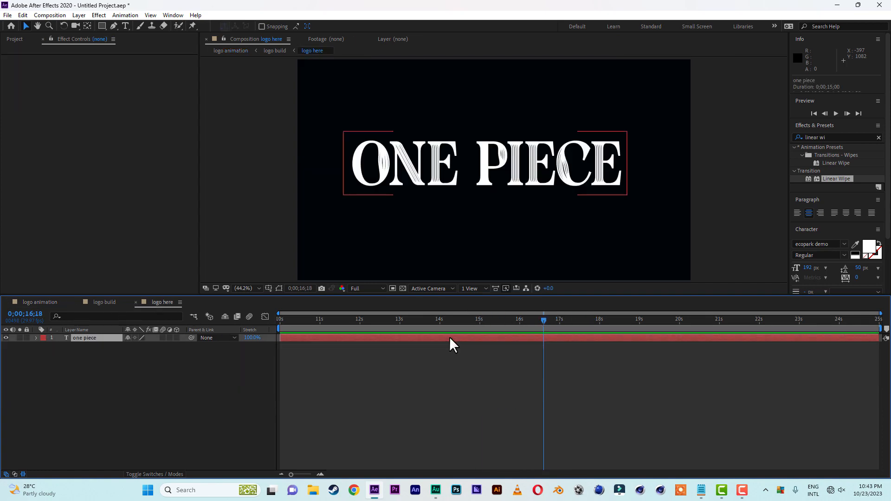
pyautogui.moveTo(832, 138); pyautogui.dragTo(754, 137)
pyautogui.write('v')
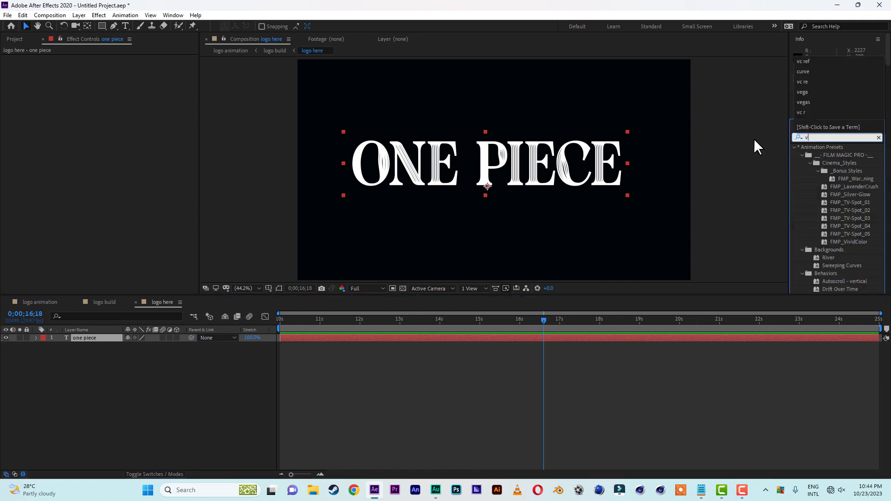
pyautogui.write('c refl')
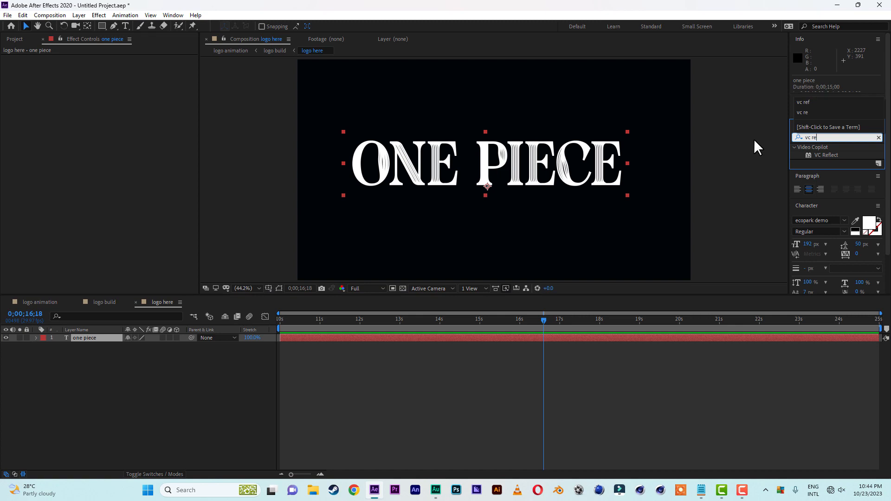
pyautogui.doubleClick(831, 155)
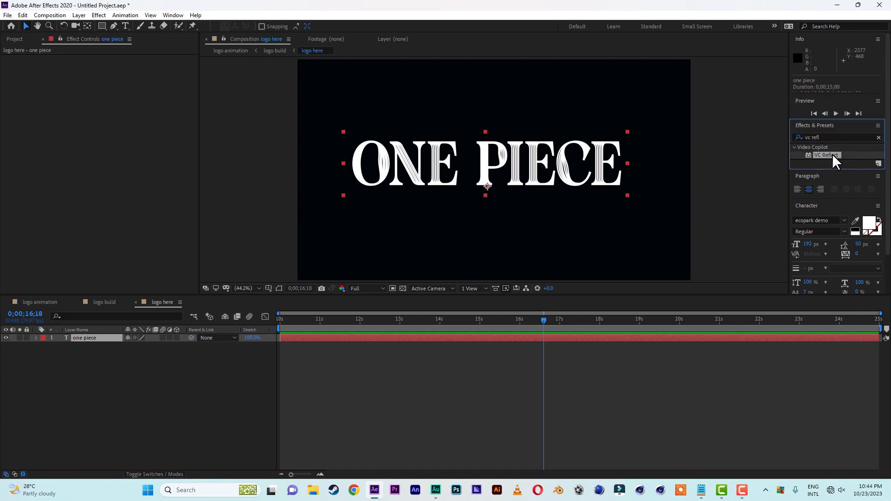
# Place VC Reflect's floor position at the base of the text, about 928.3, 620.4, and set Reflection Distance to 30%
pyautogui.moveTo(493, 279); pyautogui.dragTo(487, 186)
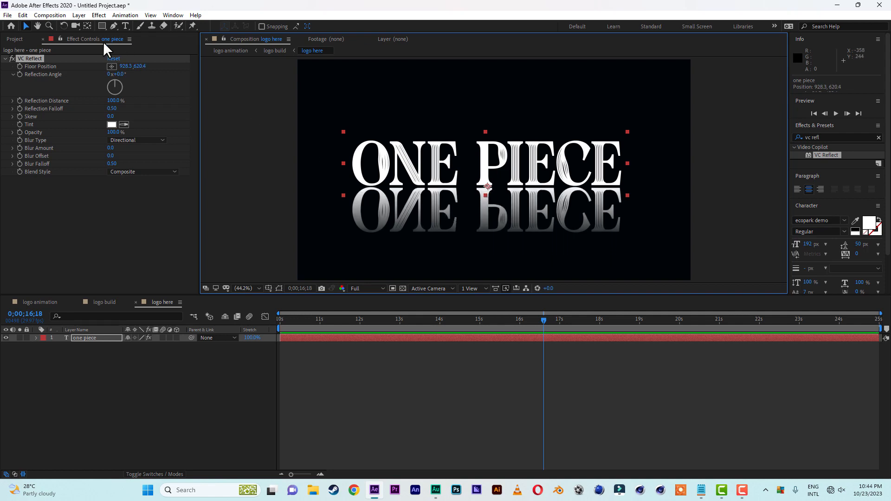
pyautogui.click(111, 101)
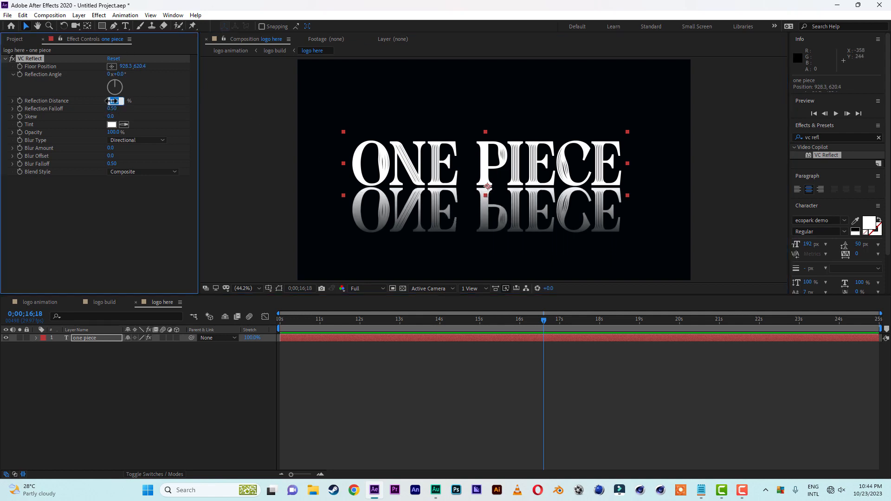
pyautogui.write('30')
pyautogui.press('Return')
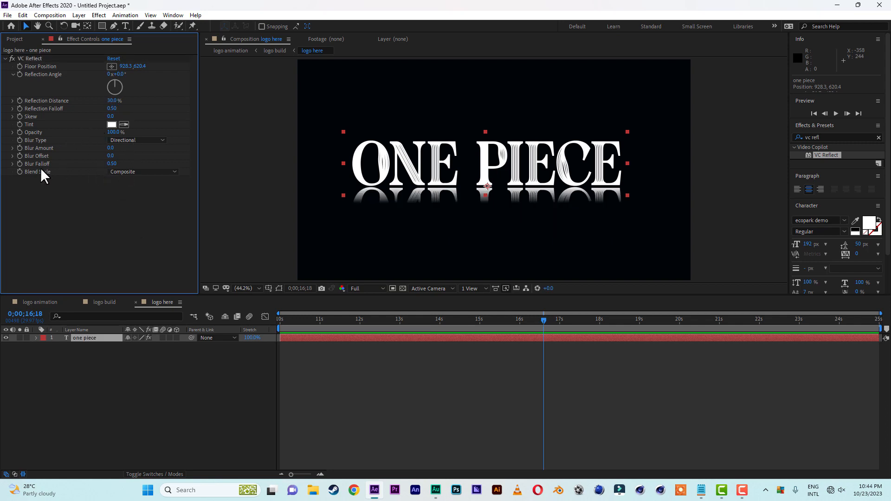
# Lower the reflection's Opacity to 15% and raise its Reflection Distance to 67%
pyautogui.moveTo(112, 132); pyautogui.dragTo(86, 133)
pyautogui.click(112, 132)
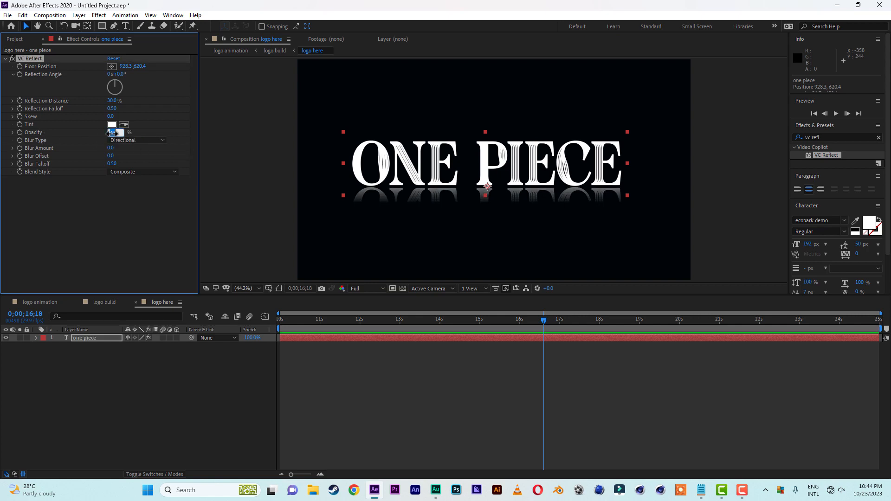
pyautogui.write('15')
pyautogui.press('Return')
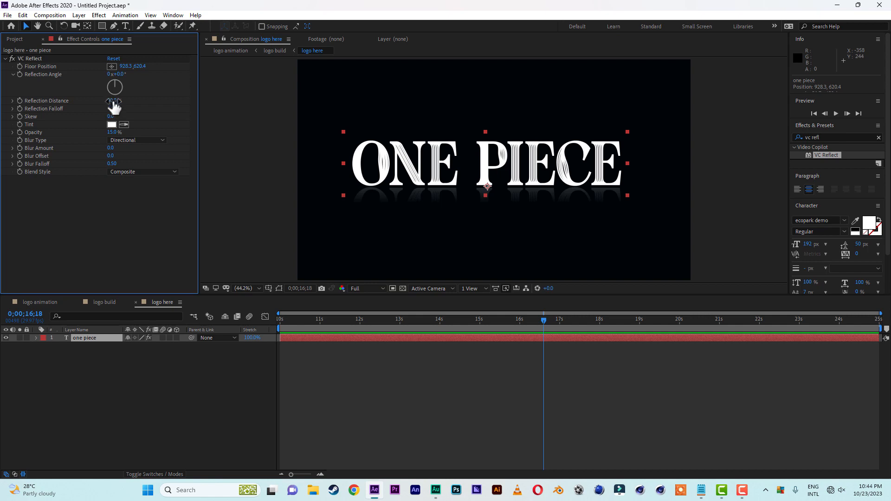
pyautogui.moveTo(114, 101); pyautogui.dragTo(130, 101)
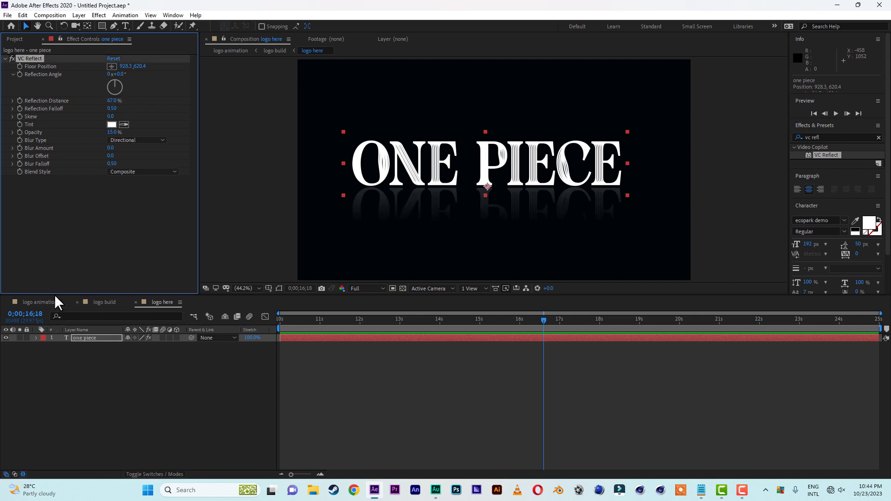
# Return to the logo animation composition and preview the reveal with the reflection from 10 seconds
pyautogui.click(39, 302)
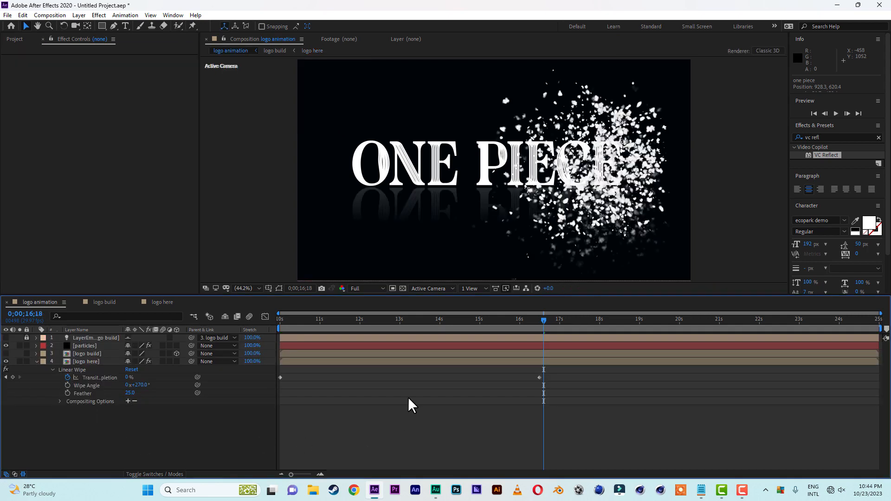
pyautogui.moveTo(314, 319); pyautogui.dragTo(207, 317)
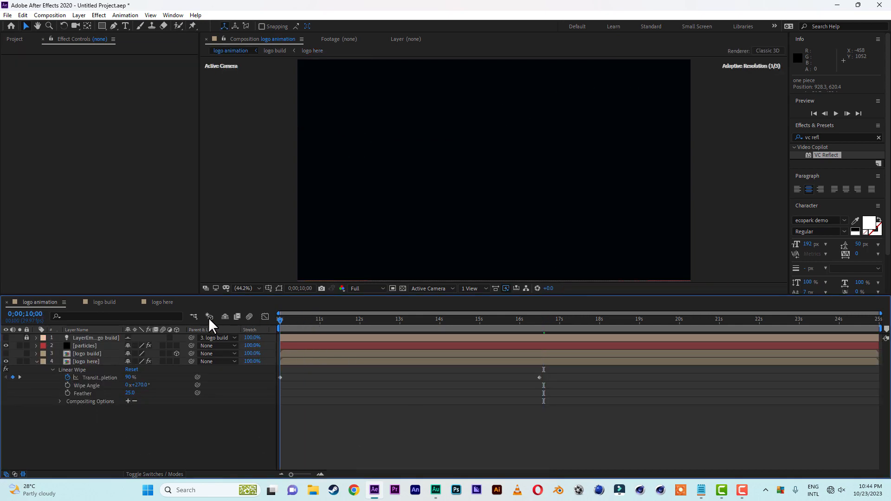
pyautogui.press('space')
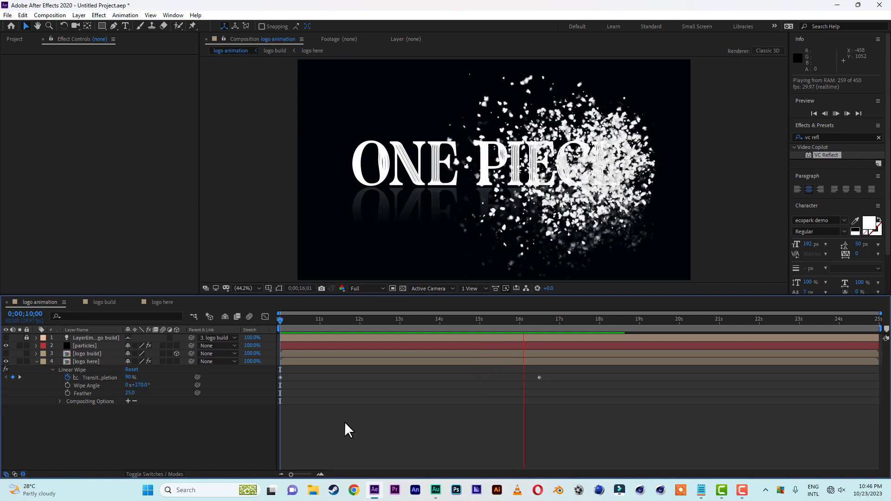
pyautogui.press('space')
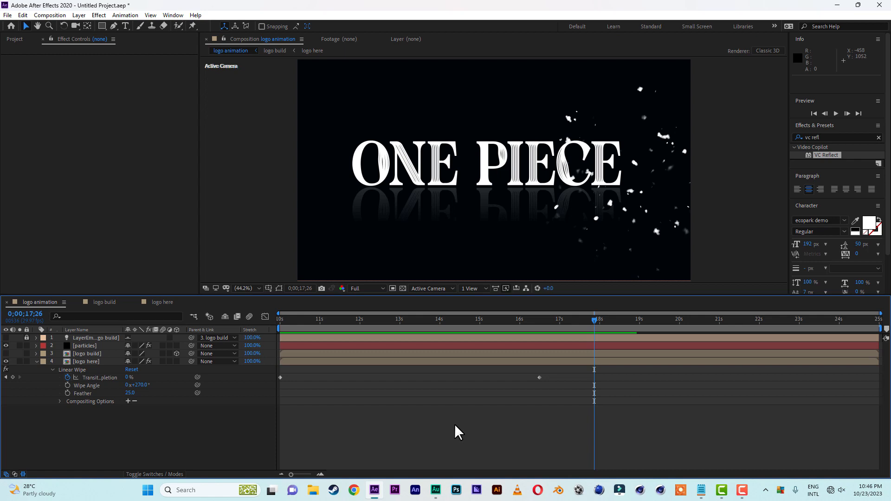
# Open the logo here composition and delete the VC Reflect effect from the one piece text layer
pyautogui.click(163, 303)
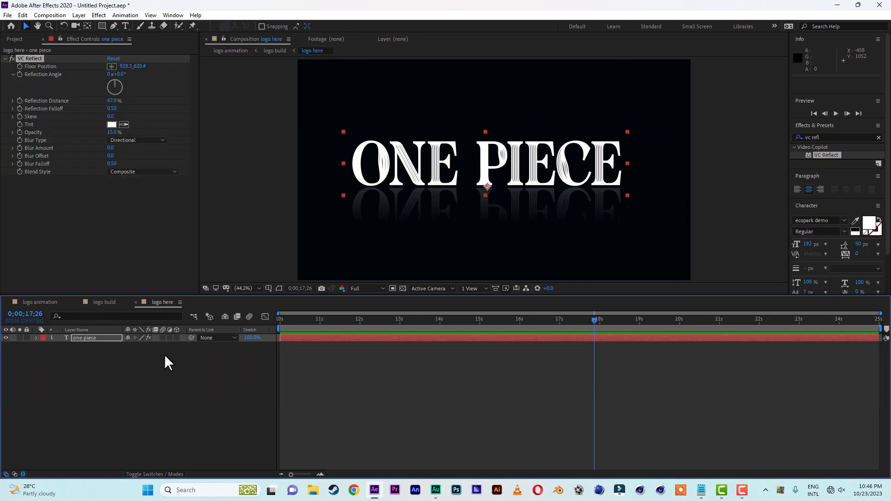
pyautogui.click(26, 58)
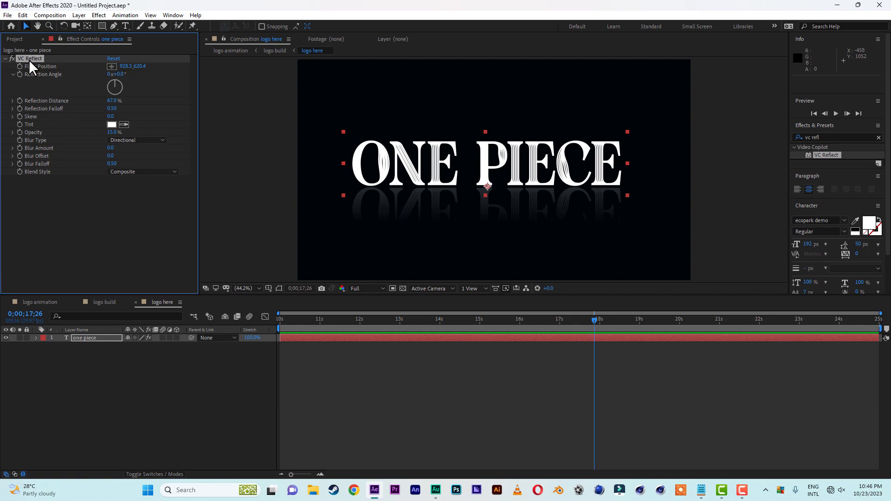
pyautogui.press('Delete')
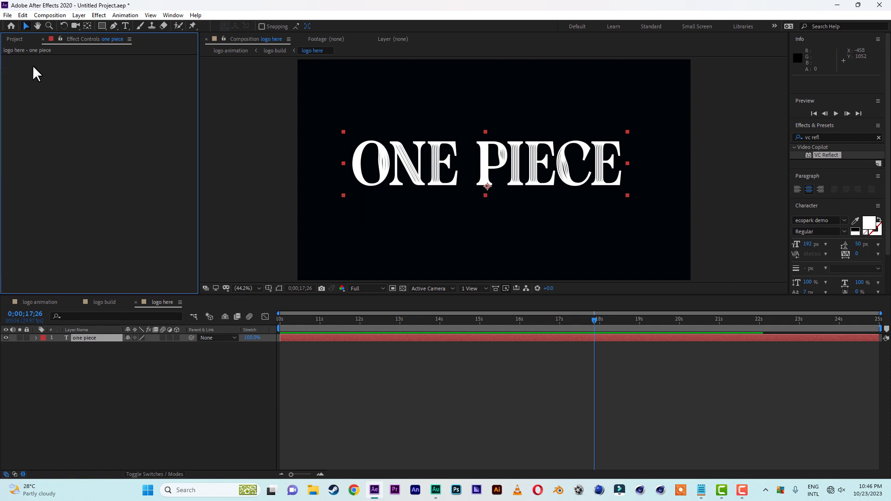
# Recolor the word PIECE in the one piece text layer to bright blue, hex 006CFF, leaving ONE white
pyautogui.click(91, 340)
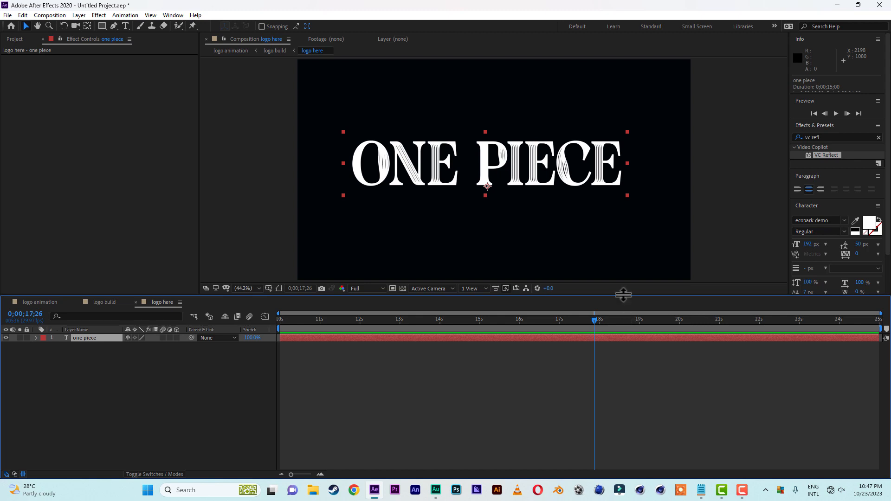
pyautogui.moveTo(623, 295); pyautogui.dragTo(622, 311)
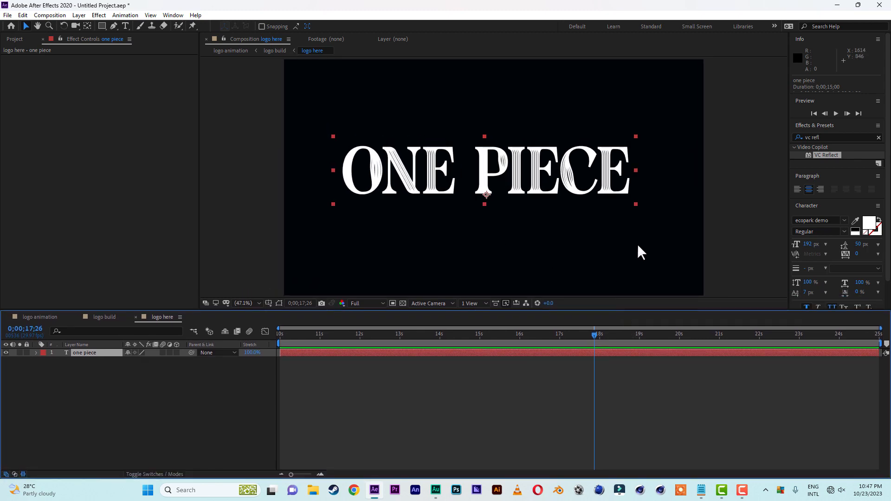
pyautogui.click(541, 186)
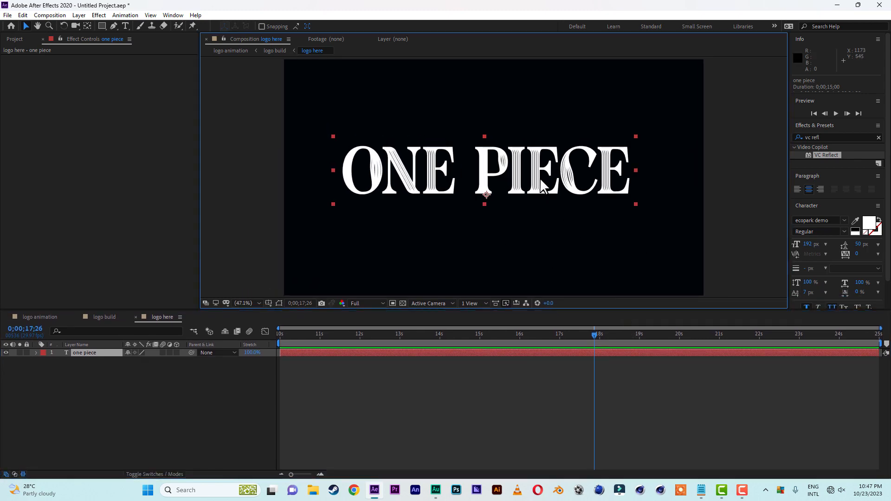
pyautogui.doubleClick(497, 171)
pyautogui.click(471, 171)
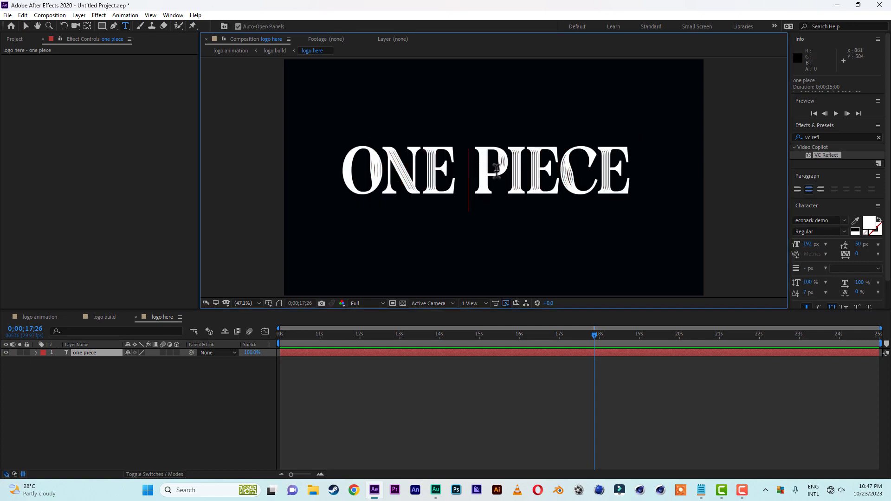
pyautogui.moveTo(496, 171); pyautogui.dragTo(701, 174)
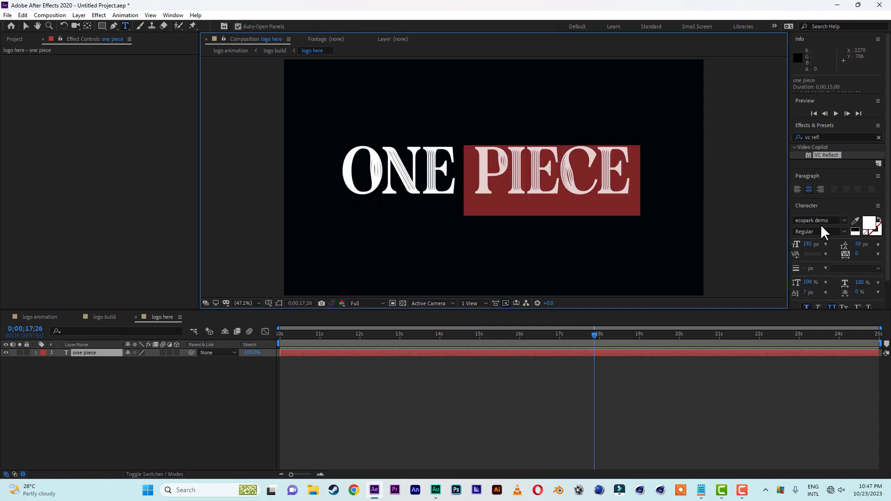
pyautogui.click(868, 225)
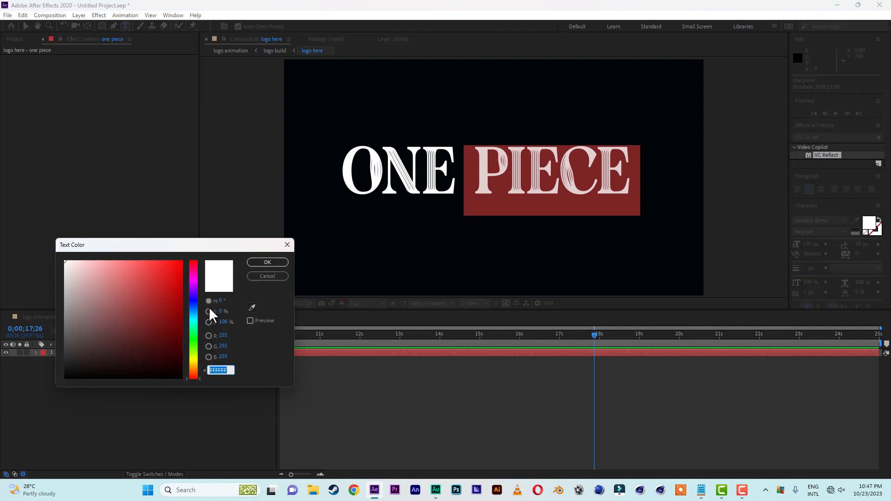
pyautogui.click(193, 307)
pyautogui.click(181, 261)
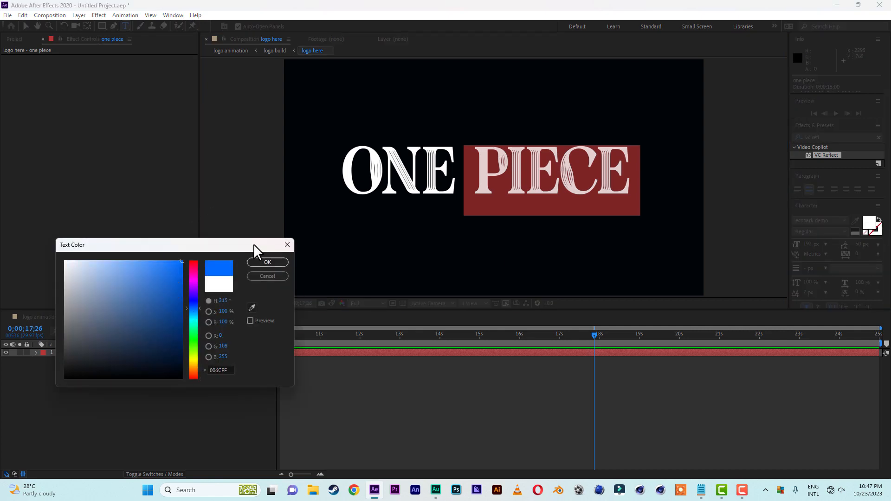
pyautogui.click(264, 262)
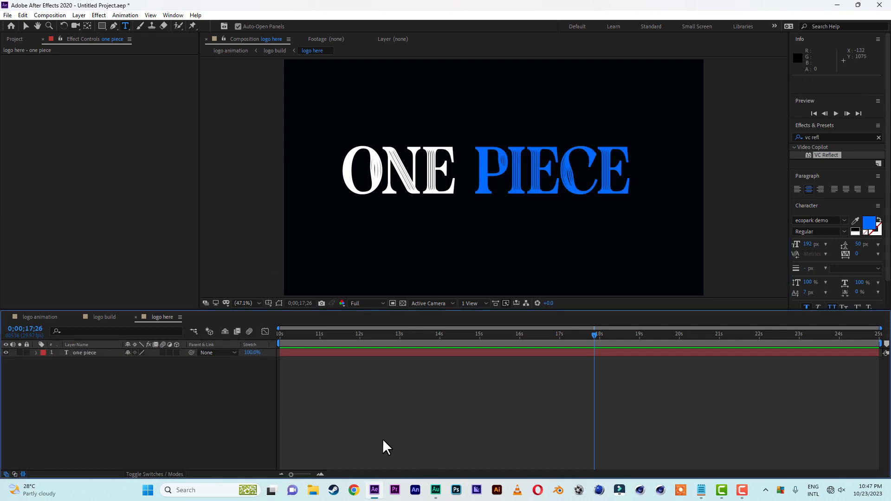
# Preview the two-color particle reveal in the logo animation composition from 10 seconds, and scrub through it to about 0;00;13;01
pyautogui.click(39, 317)
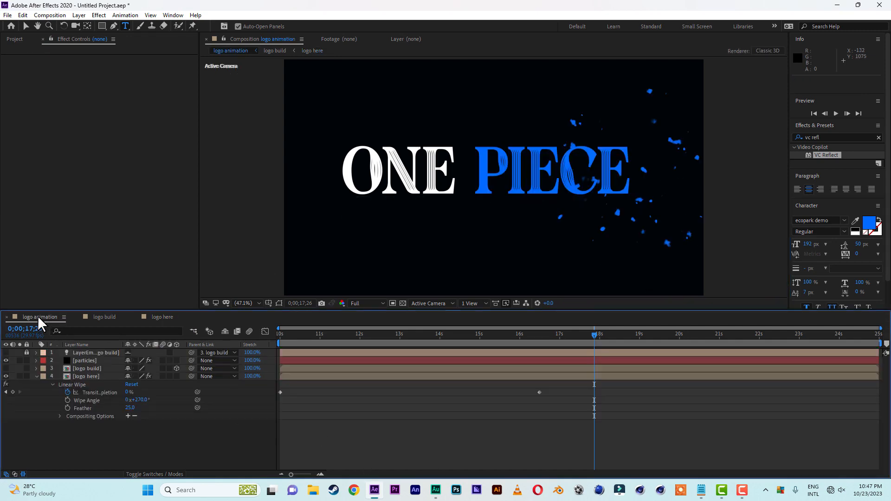
pyautogui.press('space')
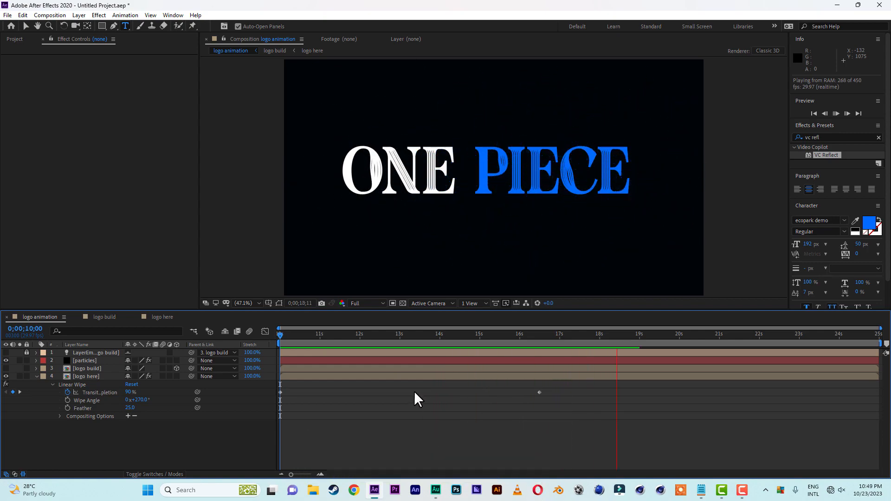
pyautogui.press('space')
pyautogui.moveTo(306, 336); pyautogui.dragTo(250, 338)
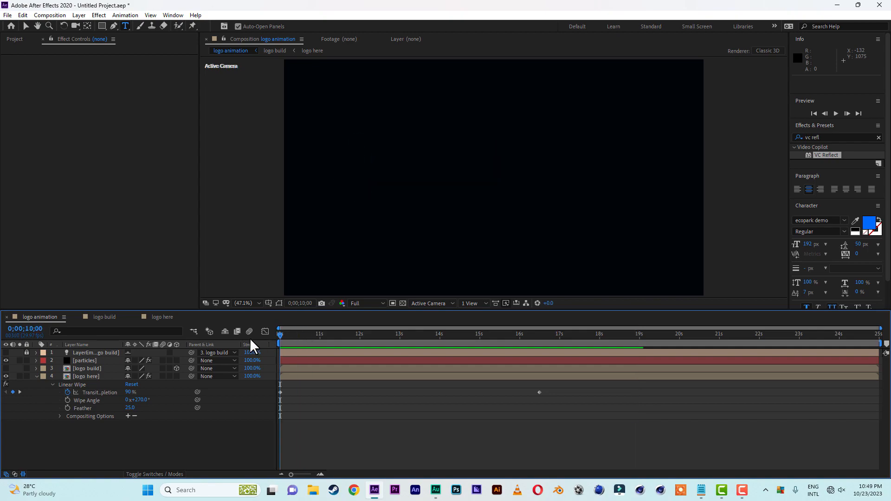
pyautogui.press('space')
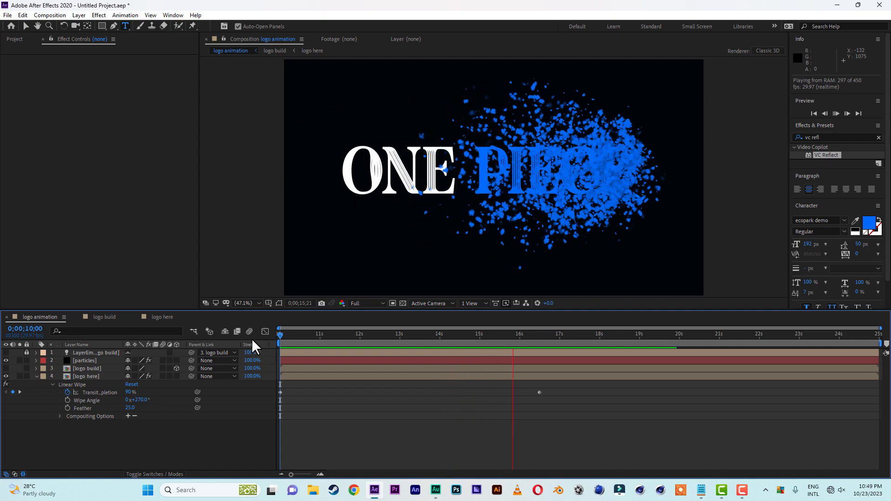
pyautogui.press('space')
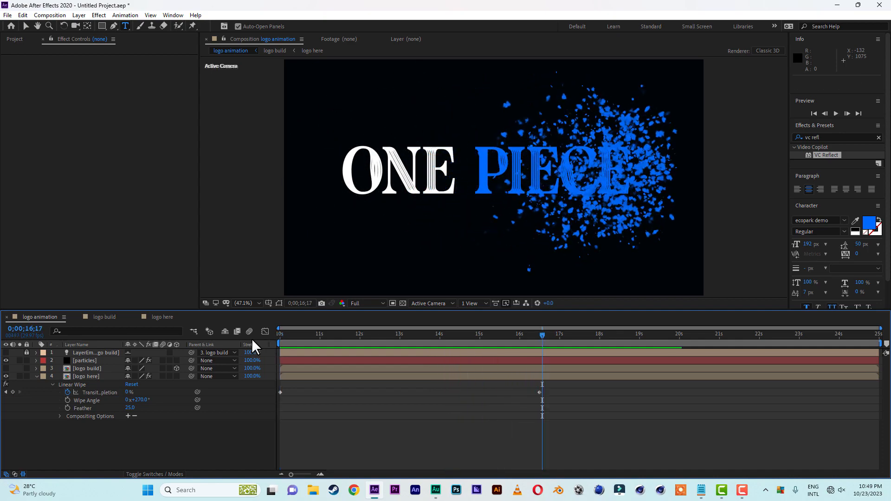
pyautogui.click(338, 335)
pyautogui.moveTo(338, 337); pyautogui.dragTo(400, 342)
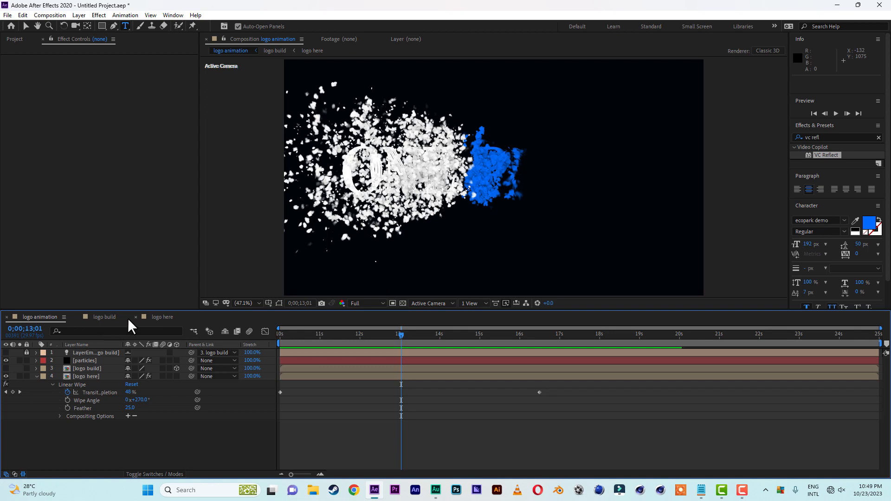
# Create a new 1920 x 1080, 29.97 fps composition named bg with a 15-second duration
pyautogui.click(21, 41)
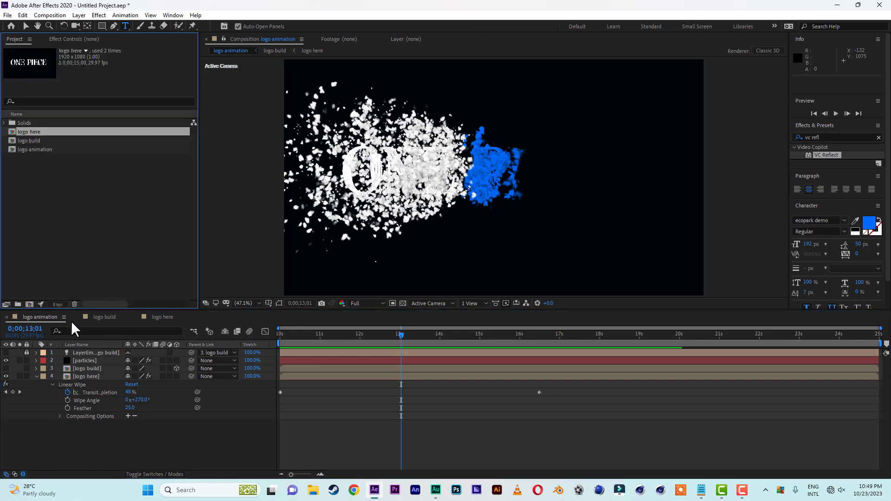
pyautogui.click(29, 304)
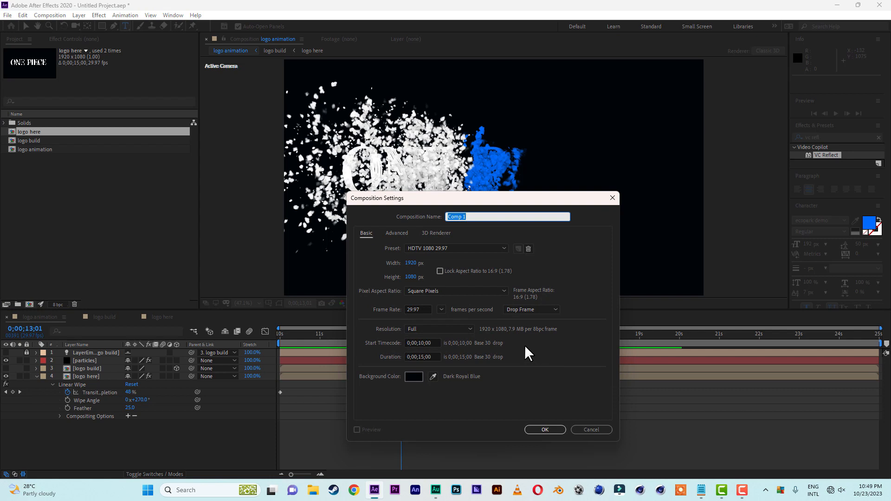
pyautogui.write('bg')
pyautogui.click(540, 427)
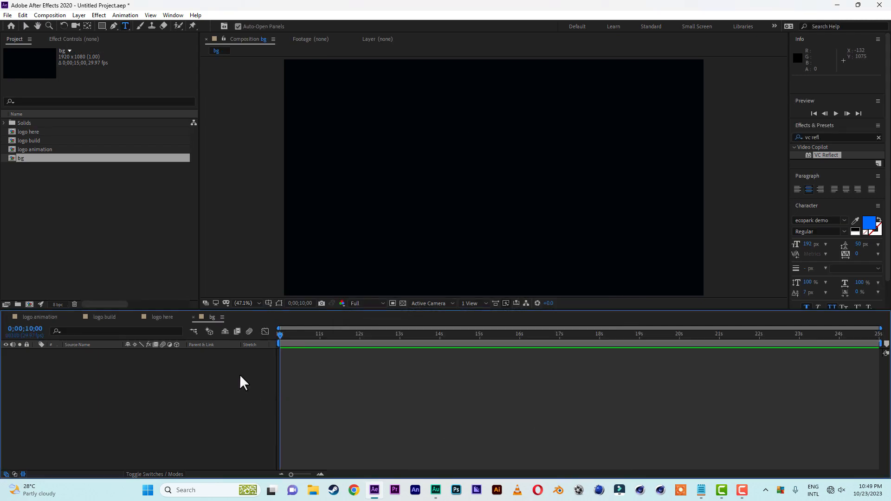
# Add a black 1920 x 1080 solid to the bg composition and apply the Gradient Ramp effect to it
pyautogui.rightClick(148, 408)
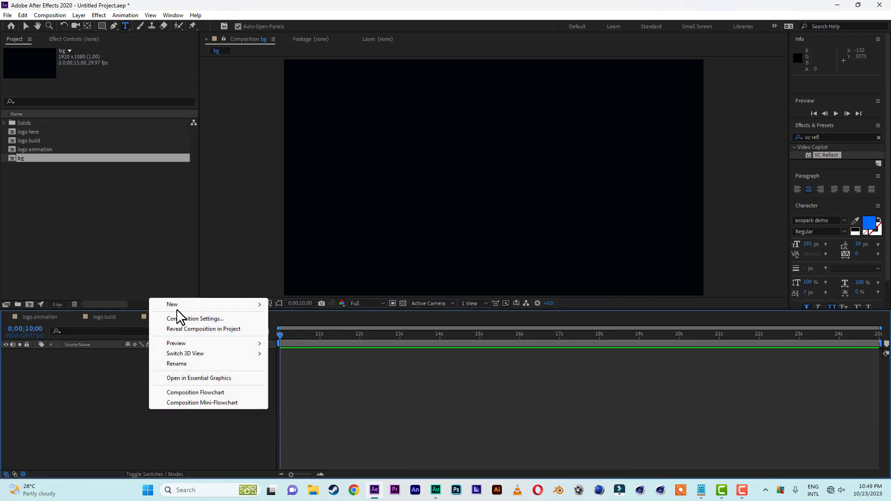
pyautogui.moveTo(246, 304)
pyautogui.click(302, 328)
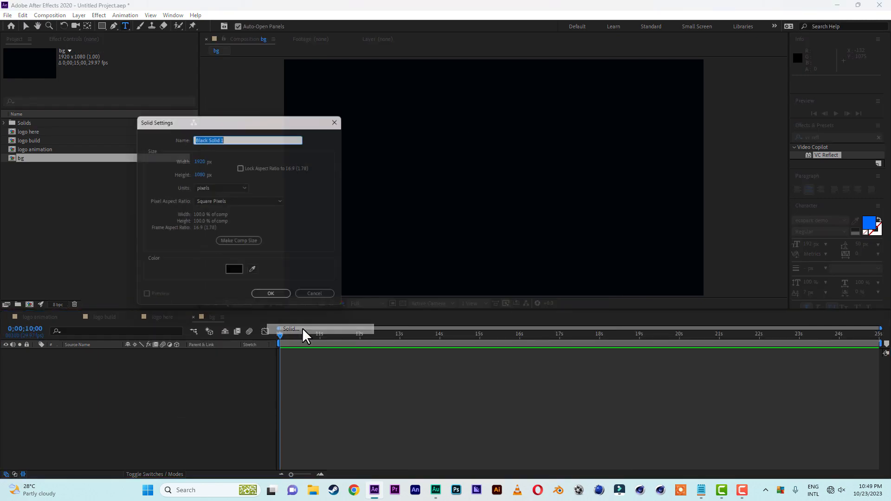
pyautogui.click(273, 299)
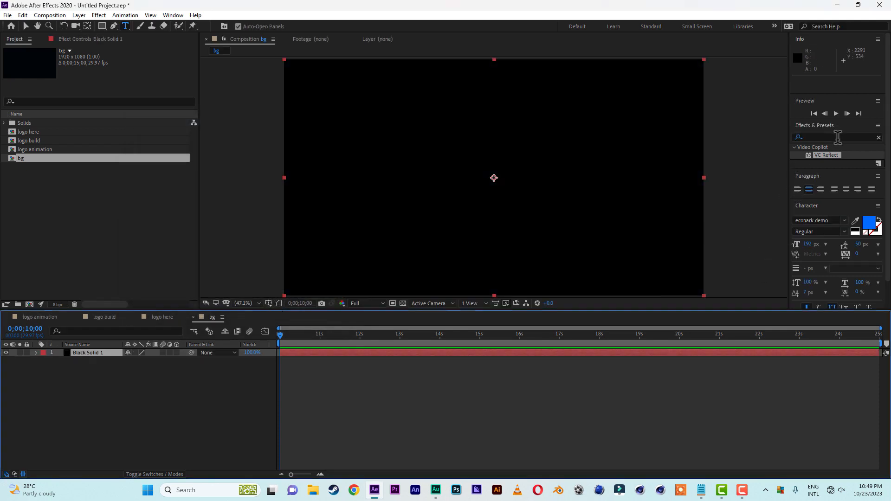
pyautogui.moveTo(837, 138); pyautogui.dragTo(736, 135)
pyautogui.write('ramp')
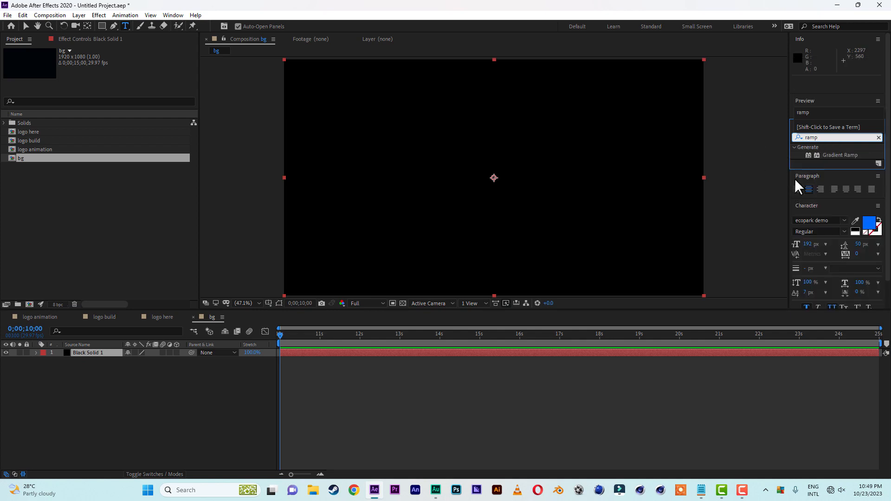
pyautogui.doubleClick(835, 154)
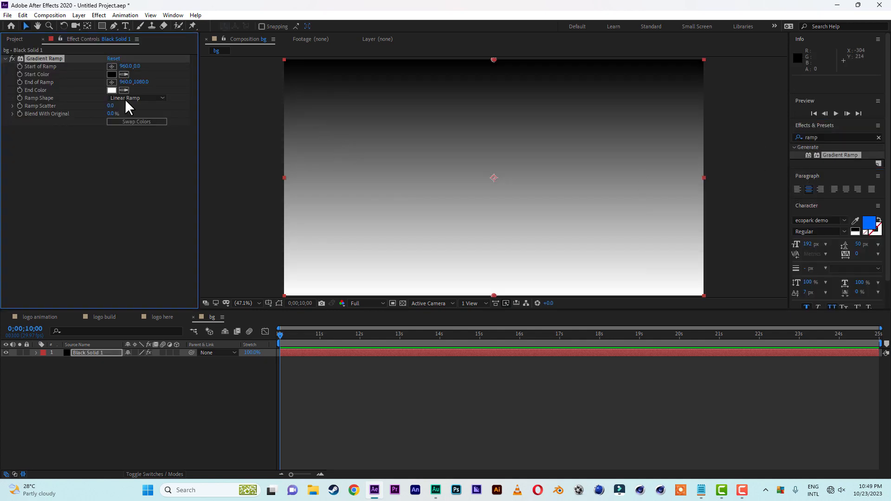
# Set the Gradient Ramp's Start Color to bright blue, hex 007EFF
pyautogui.click(112, 75)
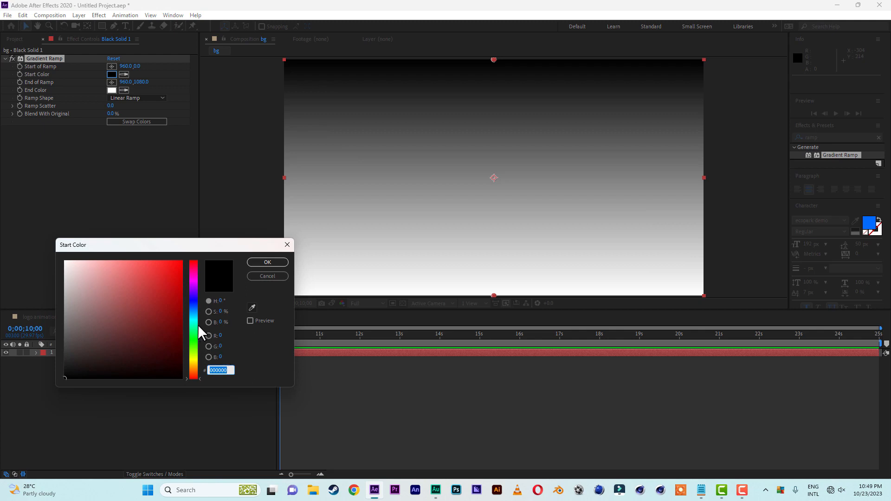
pyautogui.click(192, 310)
pyautogui.moveTo(170, 279); pyautogui.dragTo(209, 225)
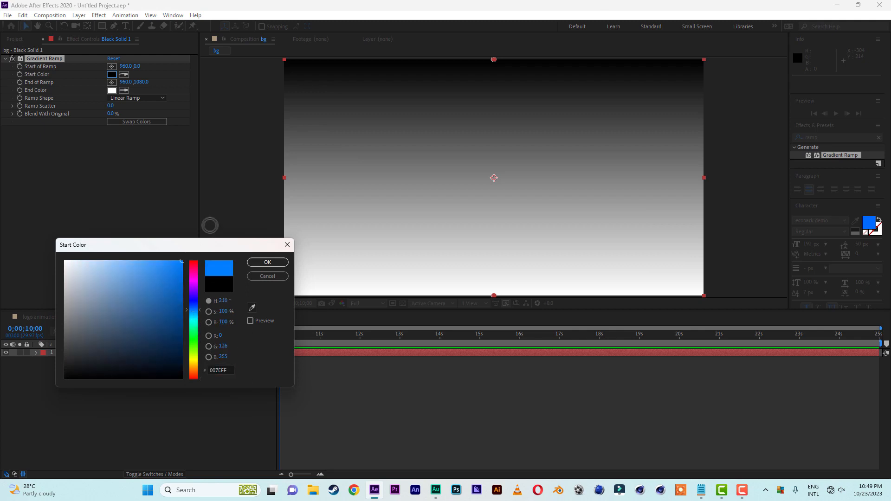
pyautogui.click(264, 264)
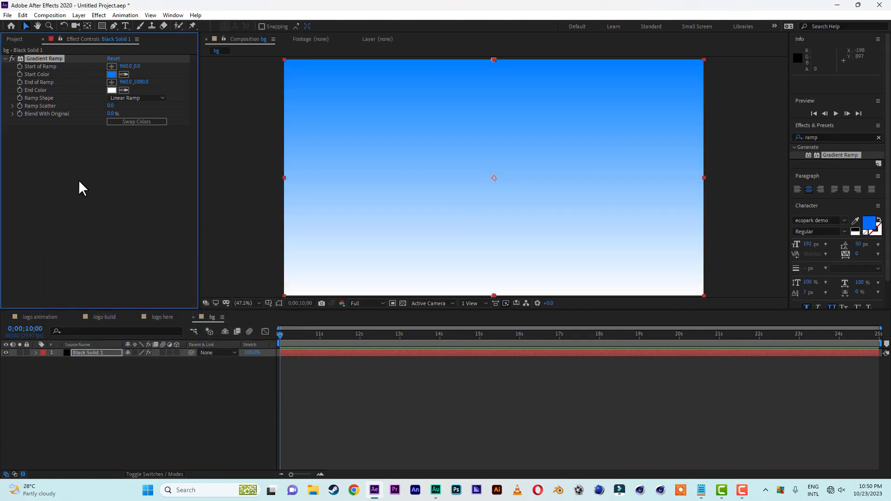
pyautogui.click(77, 388)
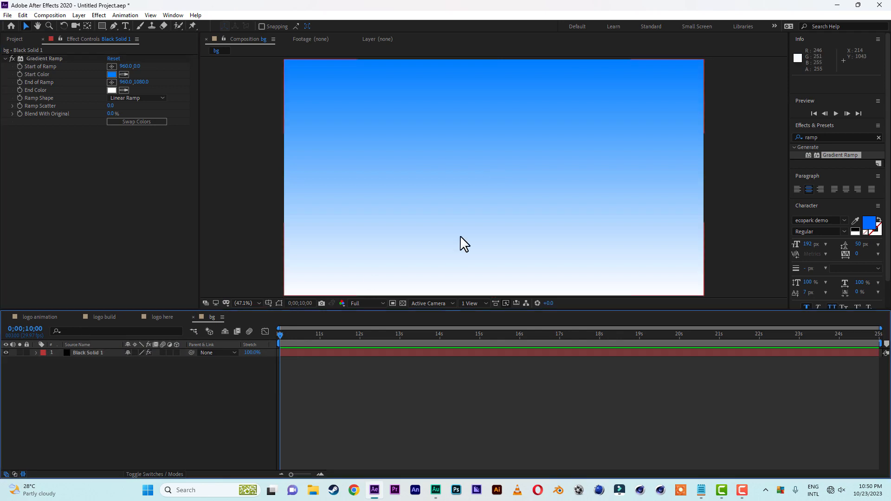
# Start a new solid for the bg composition and choose a dark grayish red as its color
pyautogui.scroll(-4, 500, 212)
pyautogui.scroll(2, 499, 213)
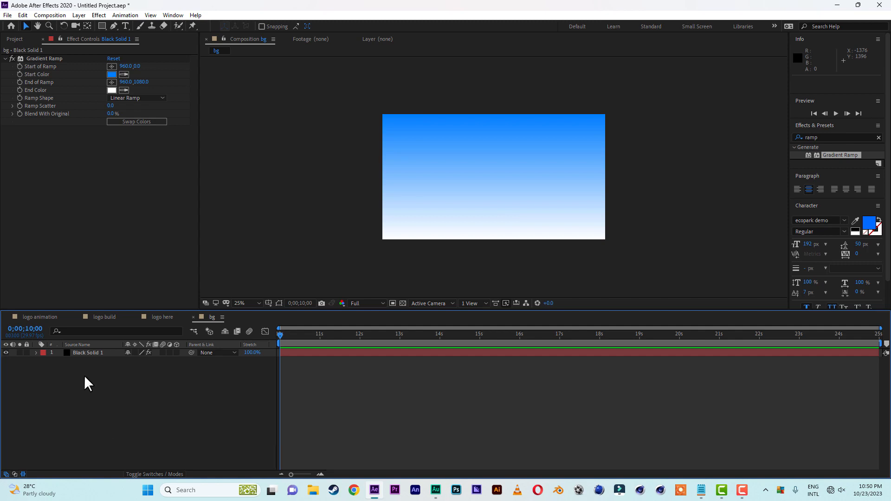
pyautogui.rightClick(58, 416)
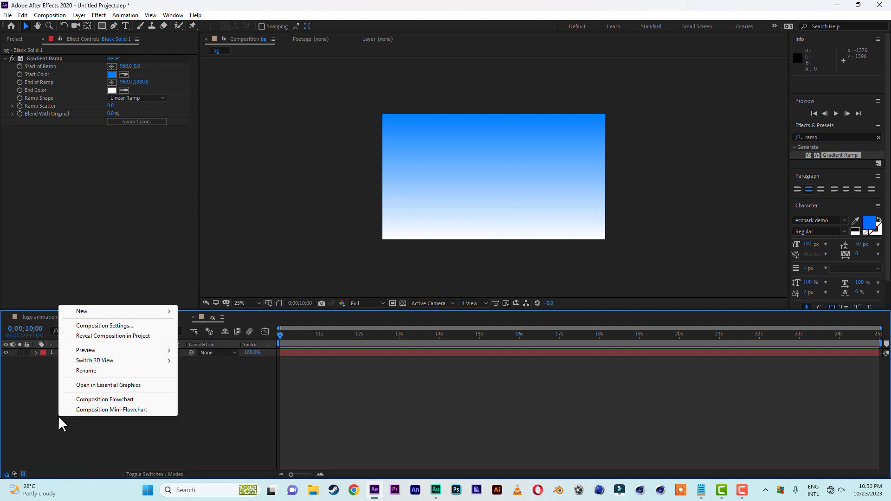
pyautogui.moveTo(117, 311)
pyautogui.click(216, 338)
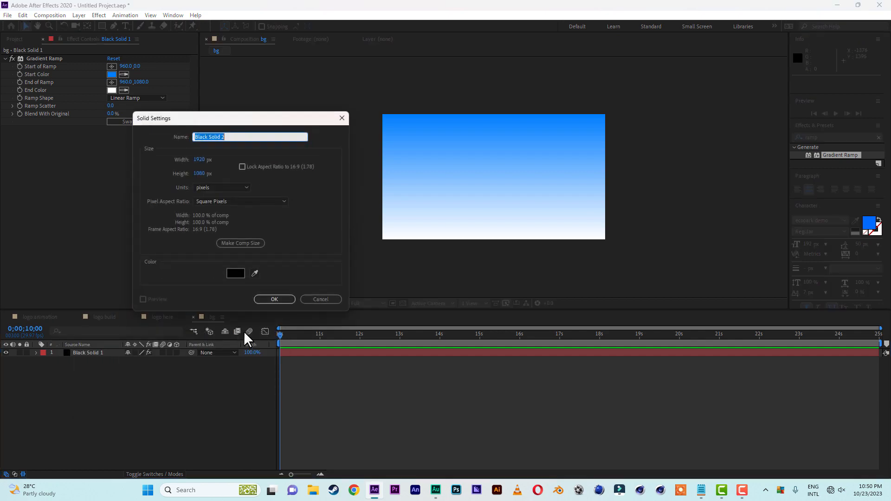
pyautogui.click(232, 271)
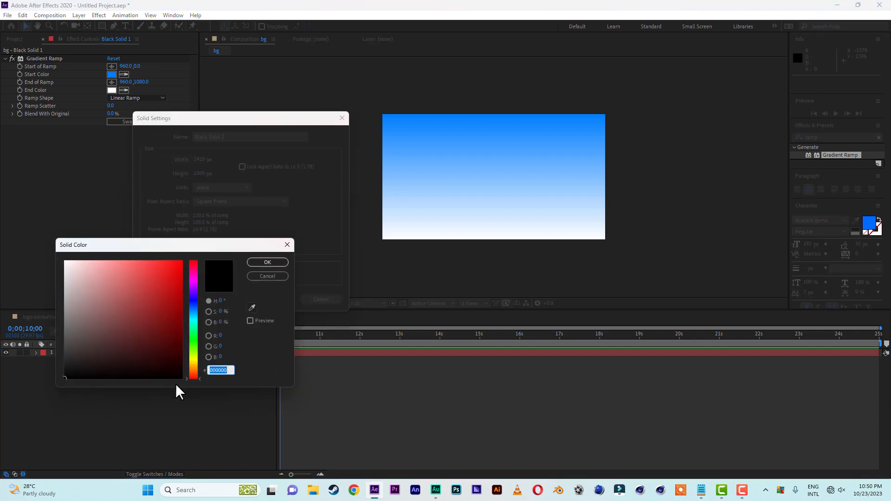
pyautogui.click(160, 348)
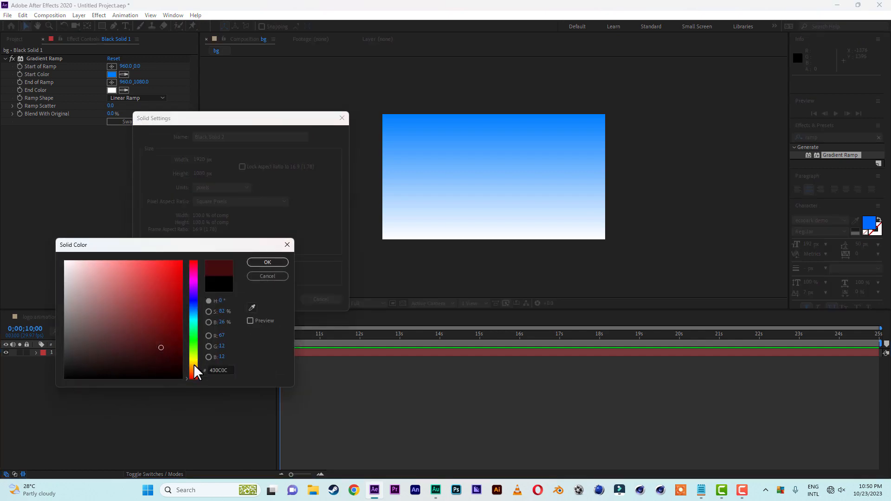
pyautogui.moveTo(161, 347); pyautogui.dragTo(111, 342)
pyautogui.click(266, 262)
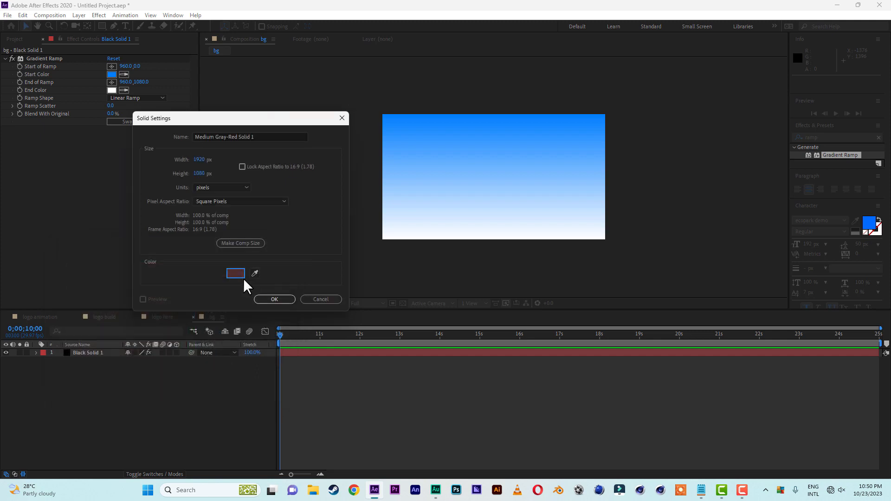
# Set the new solid's size to 6000 x 4000 px and create it above the gradient layer
pyautogui.click(199, 159)
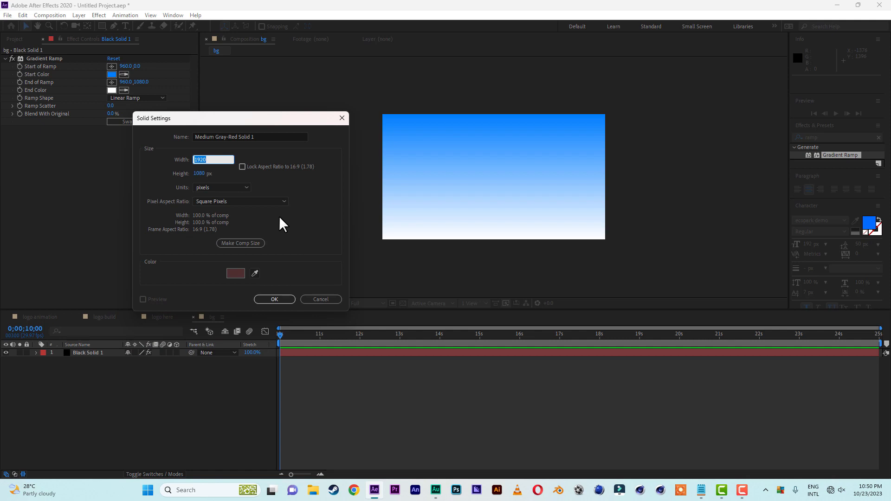
pyautogui.write('6000')
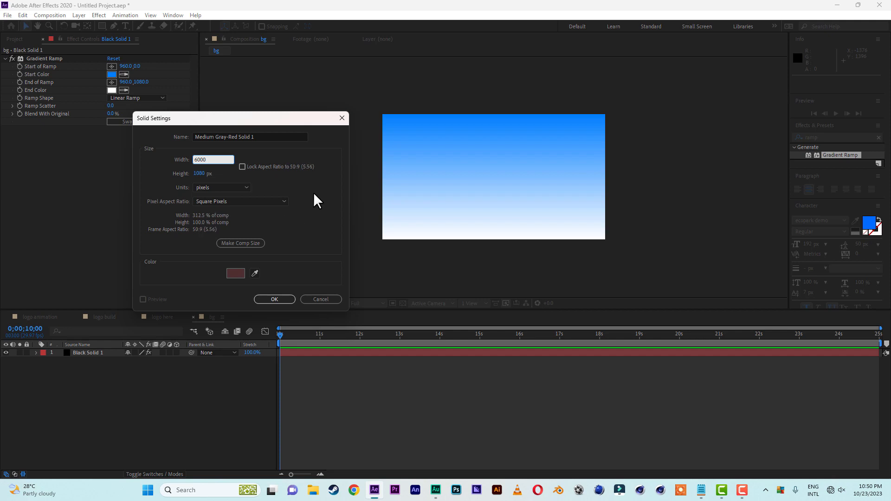
pyautogui.click(200, 174)
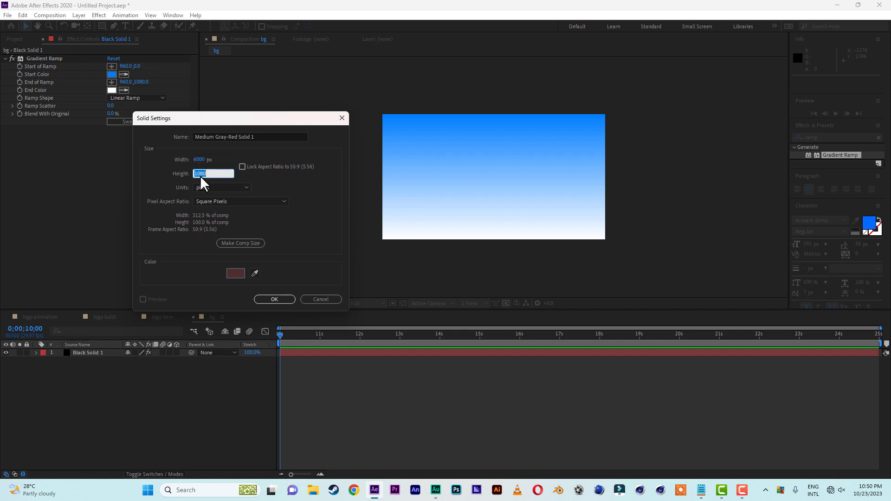
pyautogui.write('400')
pyautogui.click(266, 299)
# Draw a wide rectangular mask over the lower part of the red solid, extending past both of its sides
pyautogui.scroll(-4, 477, 258)
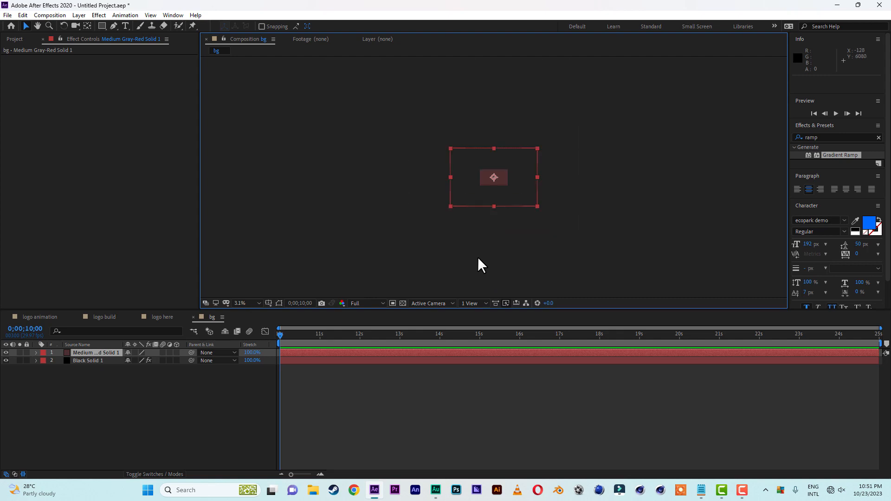
pyautogui.scroll(1, 477, 257)
pyautogui.click(101, 26)
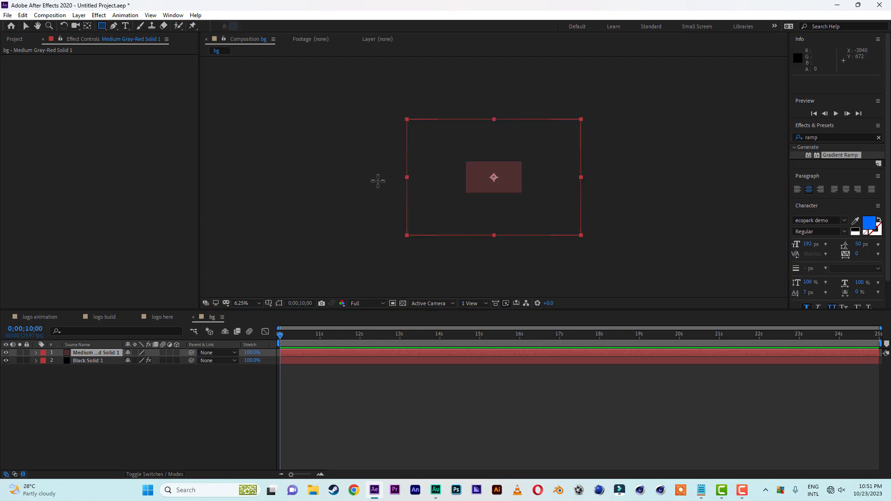
pyautogui.moveTo(377, 179); pyautogui.dragTo(621, 249)
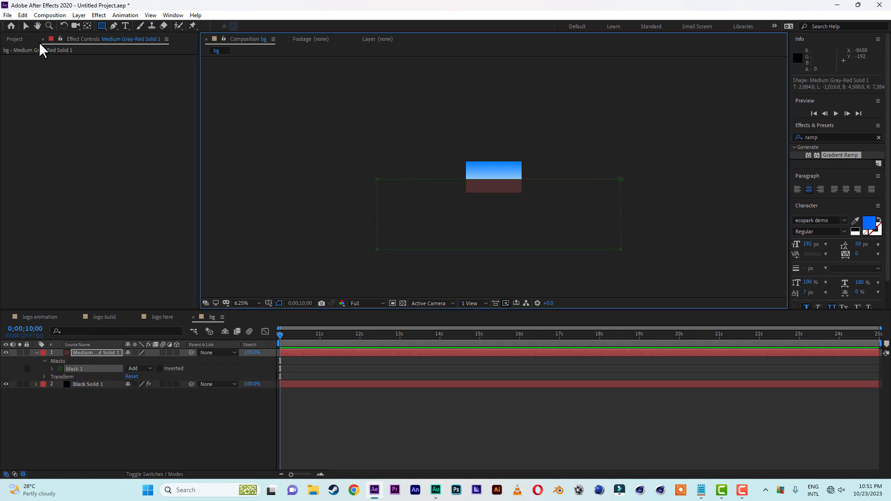
# Add a vertex at the middle of the mask's upper edge and convert it to a smooth point with handles
pyautogui.click(117, 29)
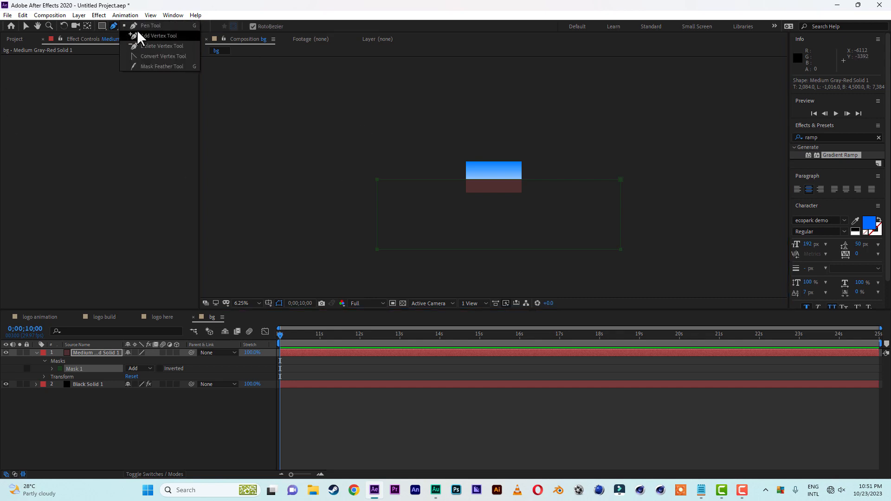
pyautogui.click(158, 37)
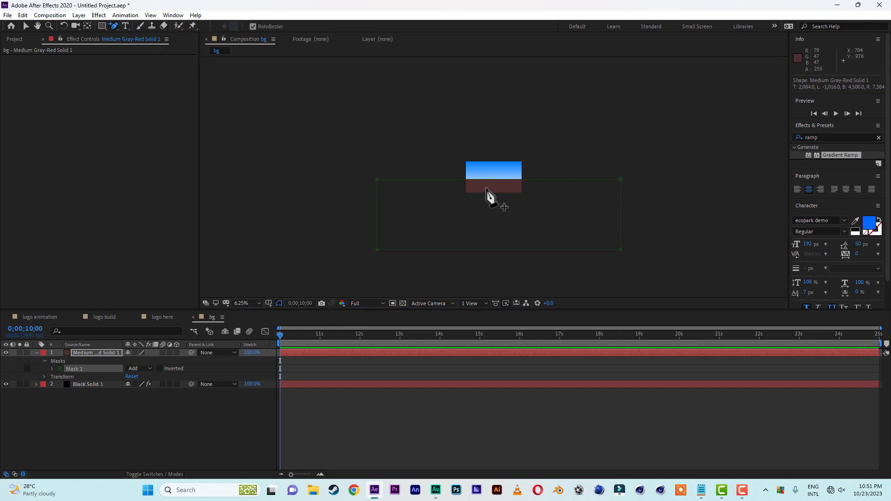
pyautogui.press('.')
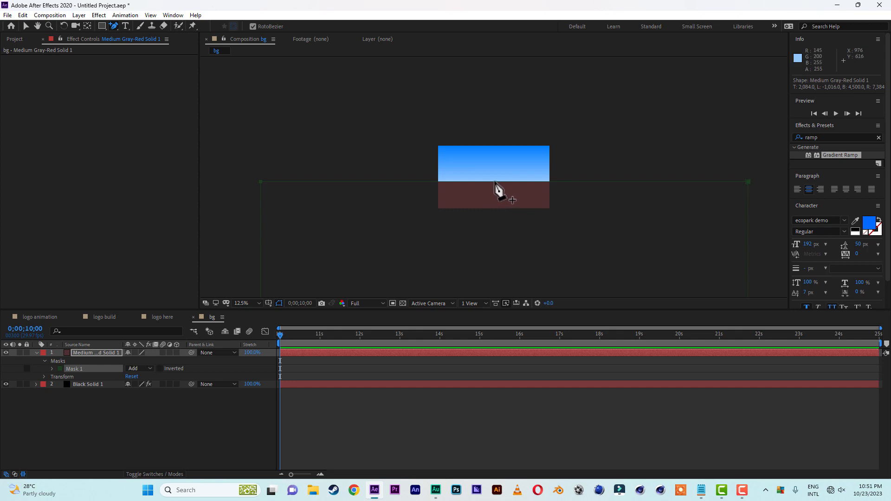
pyautogui.click(495, 181)
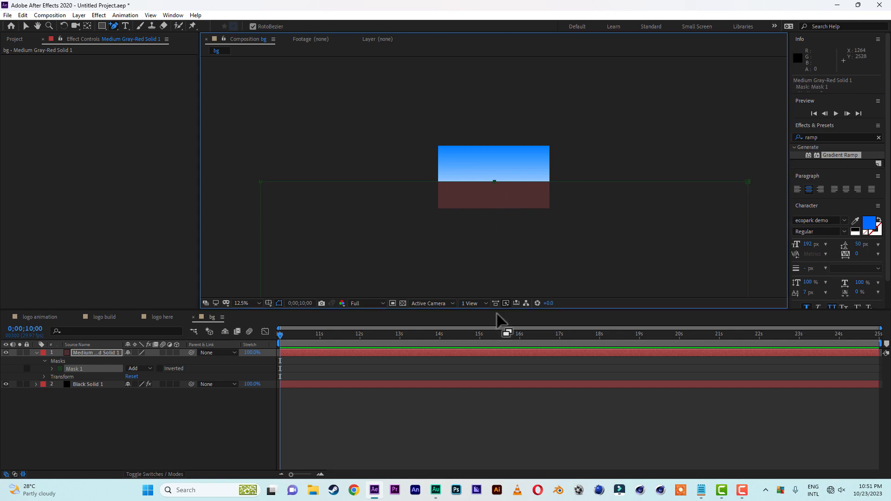
pyautogui.click(115, 27)
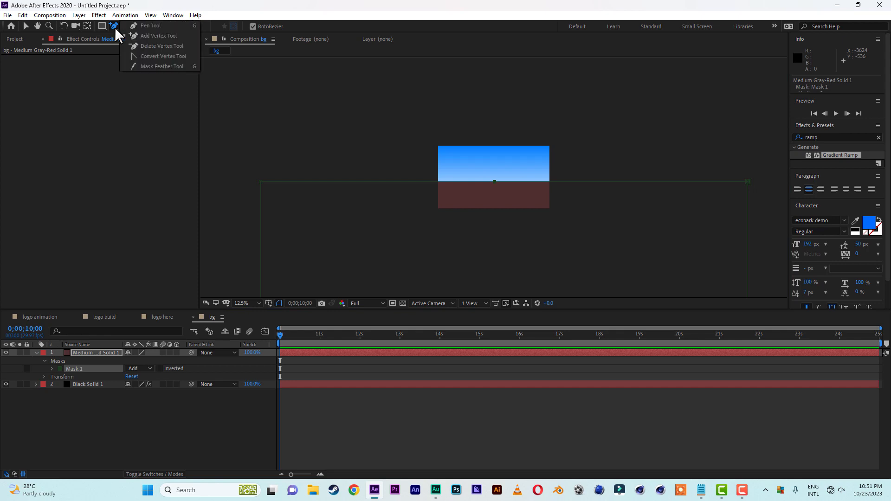
pyautogui.click(158, 55)
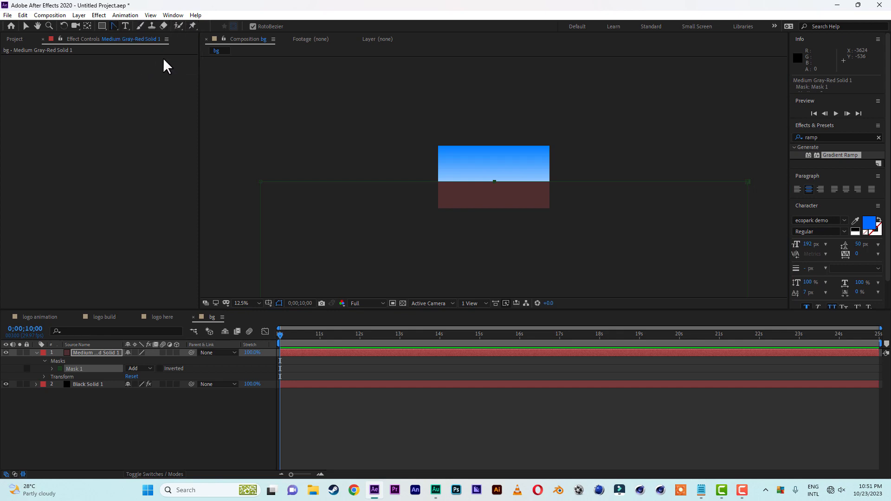
pyautogui.click(494, 181)
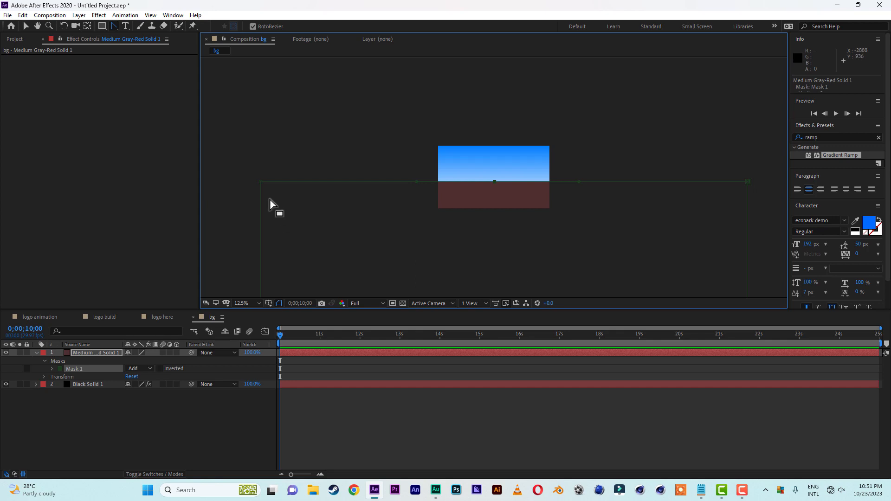
# Bend the mask's upper edge into a hill slope rising to the right, and lower its upper-left corner
pyautogui.click(26, 26)
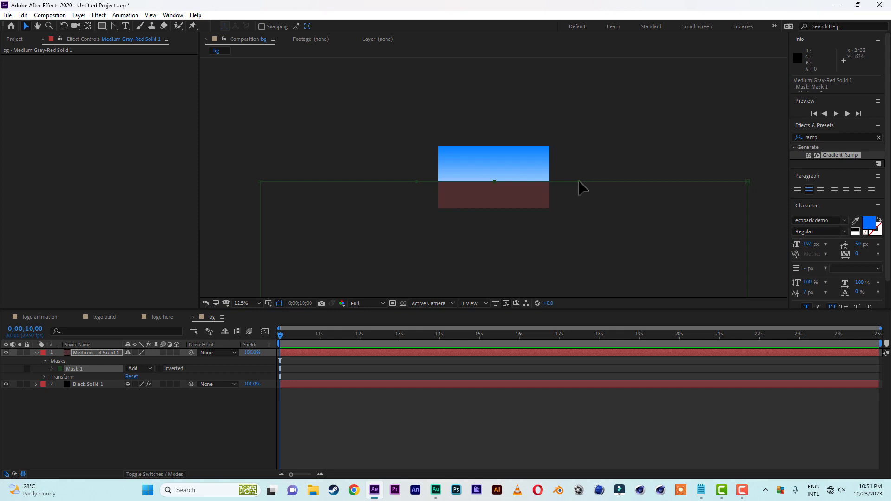
pyautogui.moveTo(578, 182); pyautogui.dragTo(575, 135)
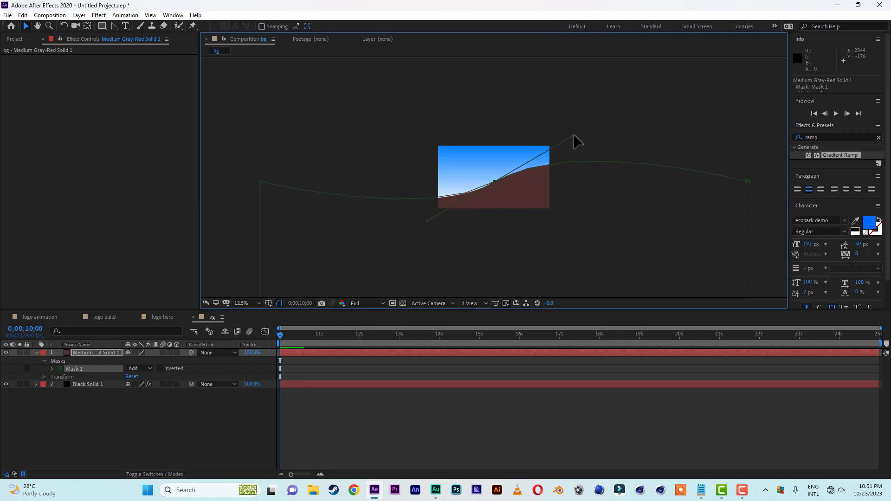
pyautogui.moveTo(260, 183); pyautogui.dragTo(260, 217)
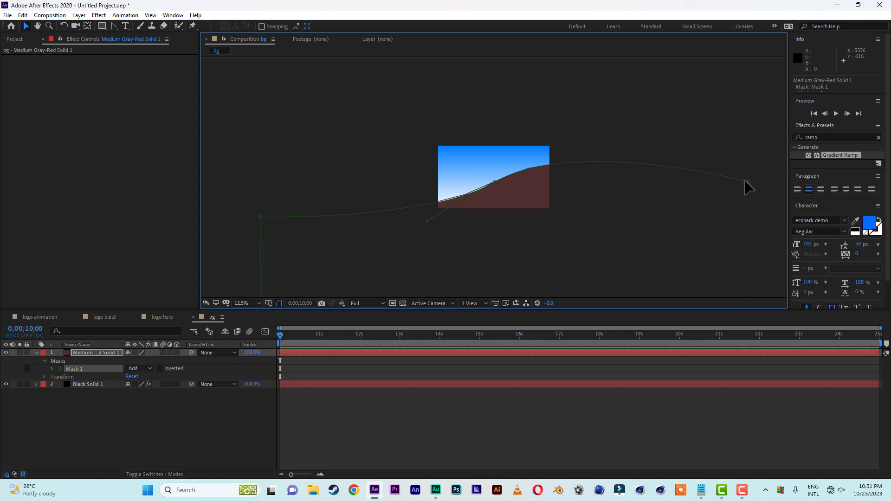
# Make the masked red solid a 3D layer and duplicate it
pyautogui.click(740, 160)
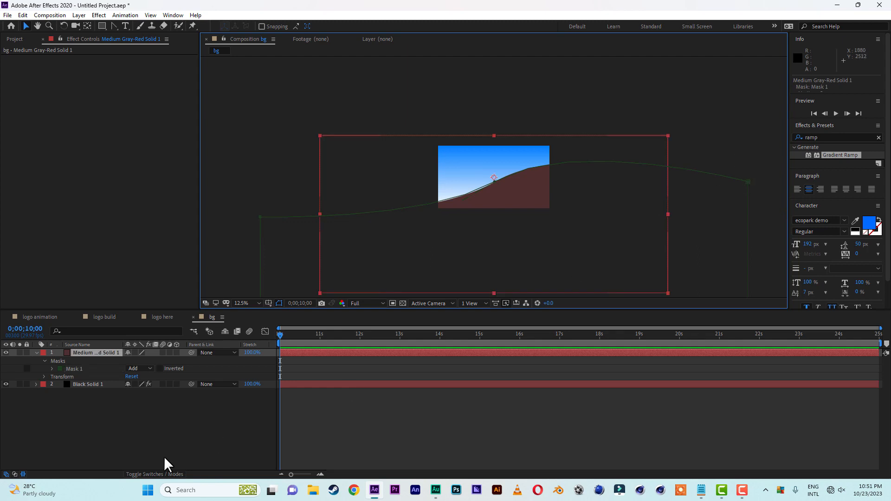
pyautogui.click(177, 352)
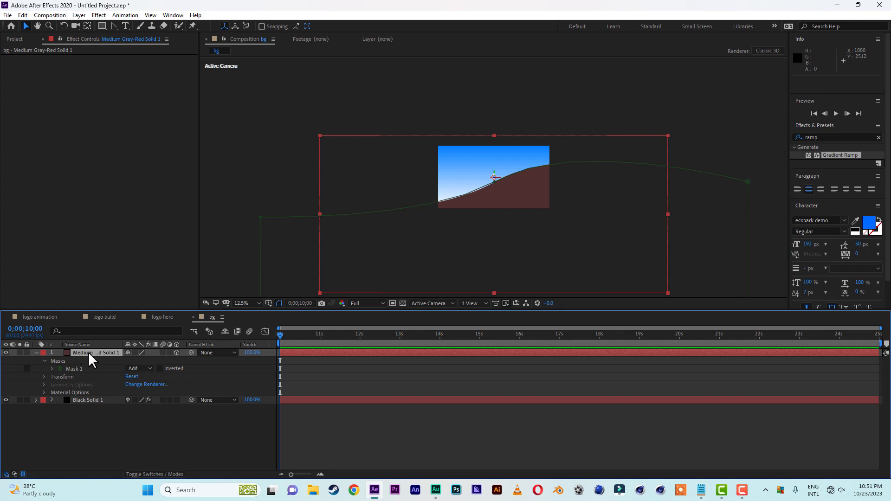
pyautogui.hotkey('ctrl', 'd')
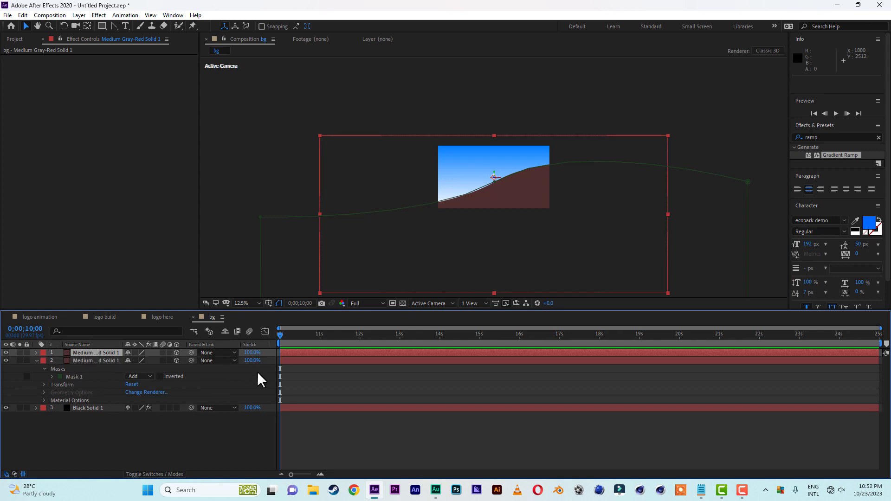
# Using Custom View 1, push the duplicated solid back along Z to about 8099, and return to the Active Camera view
pyautogui.click(447, 304)
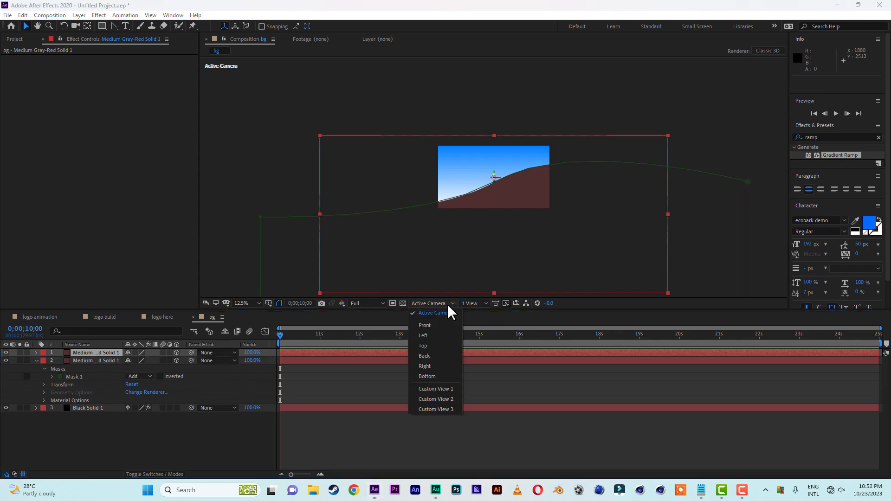
pyautogui.click(450, 388)
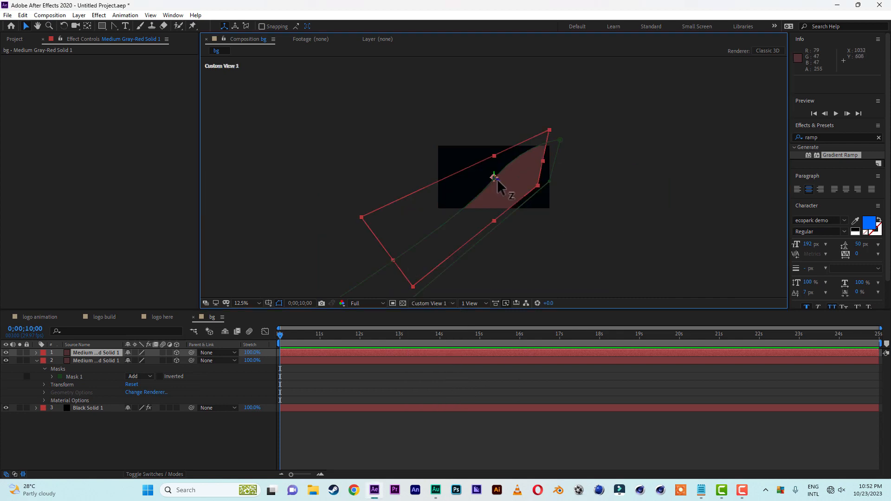
pyautogui.moveTo(496, 181); pyautogui.dragTo(8, 120)
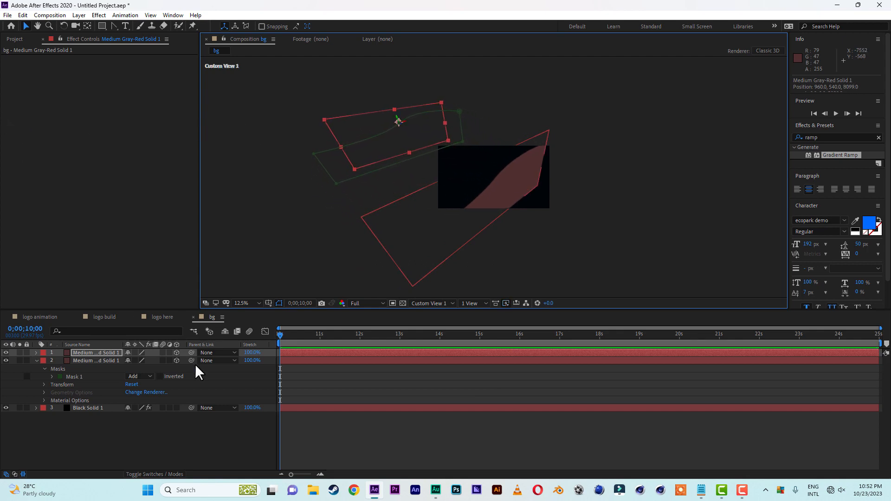
pyautogui.press('p')
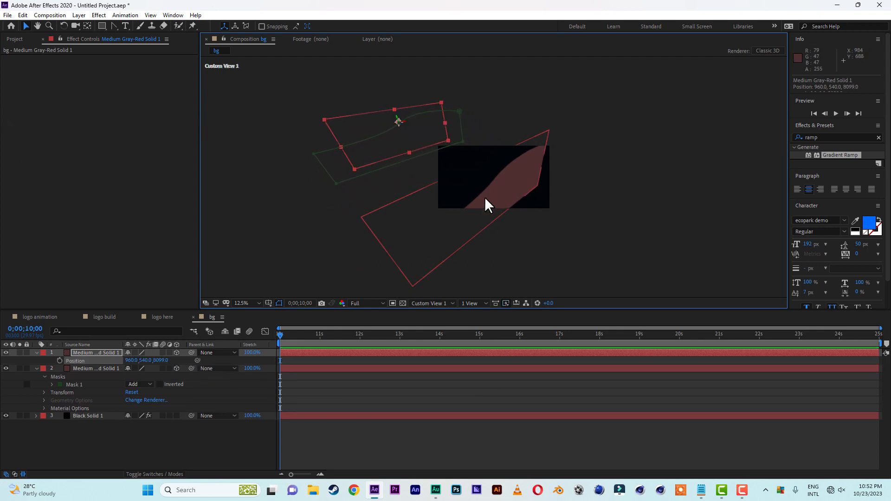
pyautogui.click(444, 302)
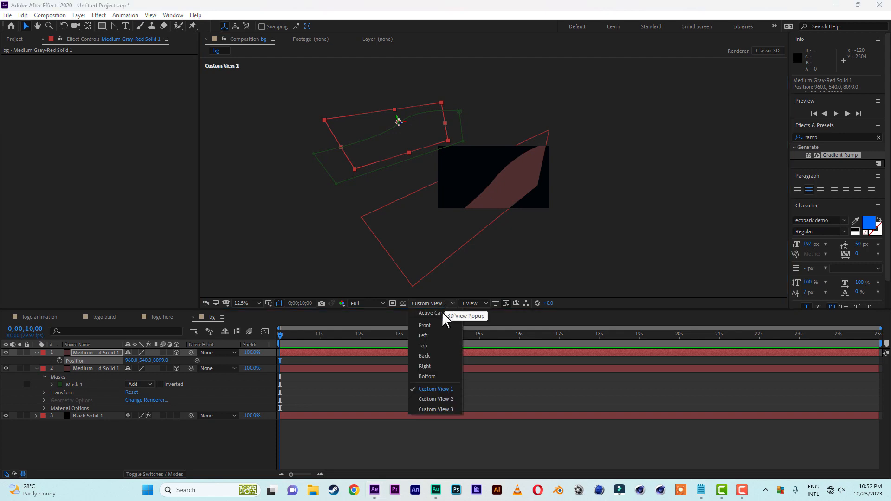
pyautogui.click(442, 312)
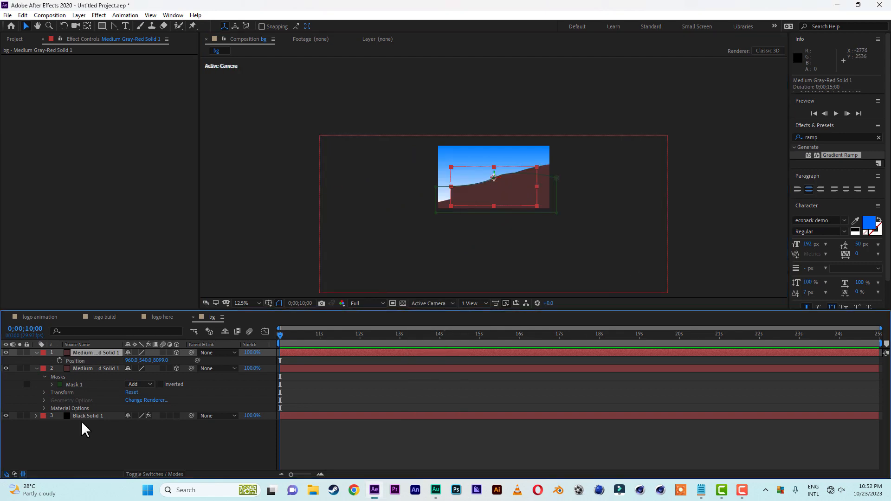
# Scale the distant copy to 148% and reshape its mask into a hill peaking left of center, with the upper-right corner lowered
pyautogui.press('s')
pyautogui.moveTo(169, 361); pyautogui.dragTo(197, 361)
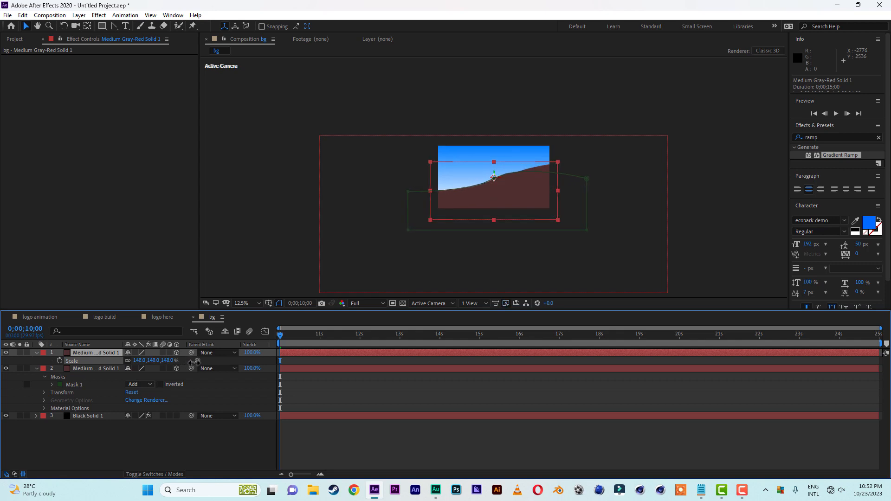
pyautogui.click(586, 180)
pyautogui.click(494, 178)
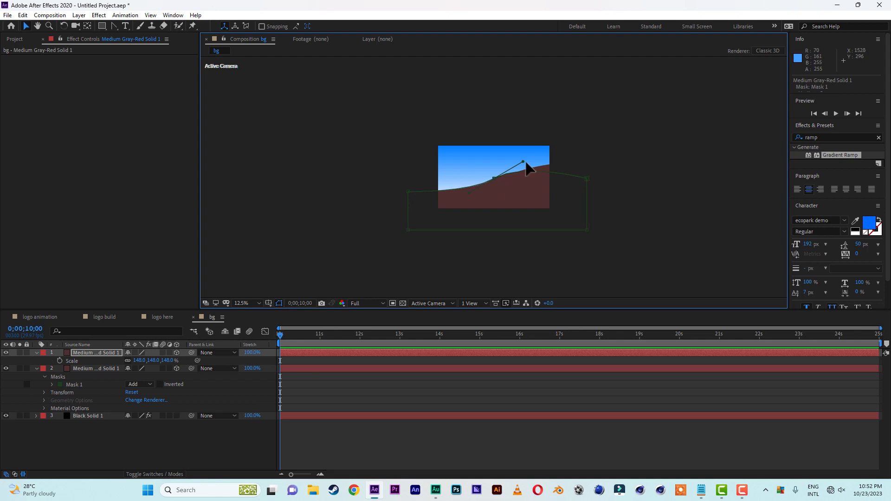
pyautogui.moveTo(523, 161); pyautogui.dragTo(519, 209)
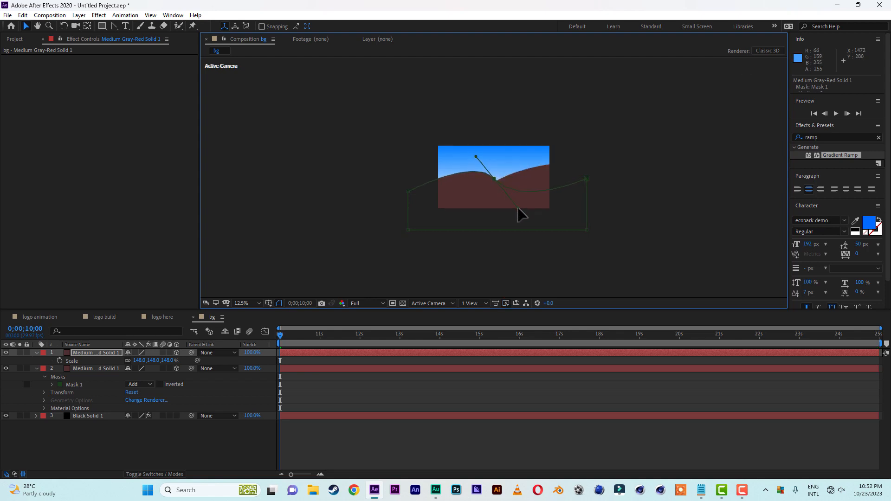
pyautogui.moveTo(588, 179); pyautogui.dragTo(592, 198)
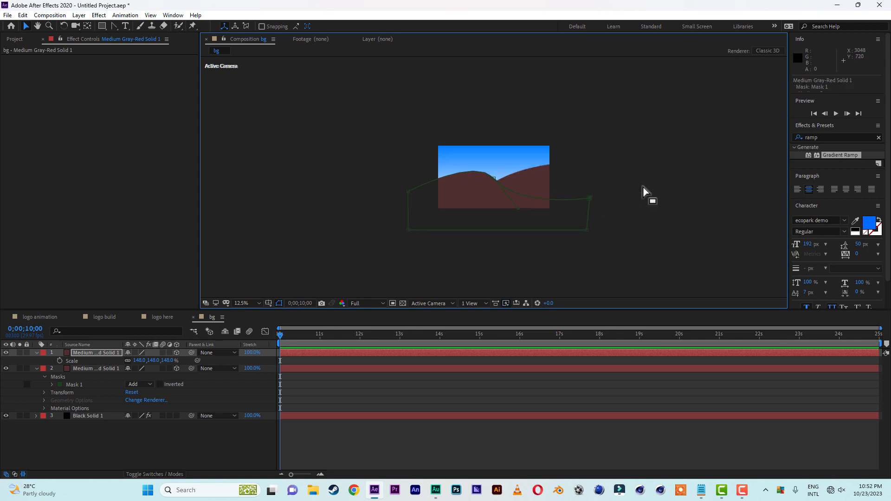
# Apply Gradient Ramp to the distant hill and set its end color to dark brown 533C2C
pyautogui.click(669, 175)
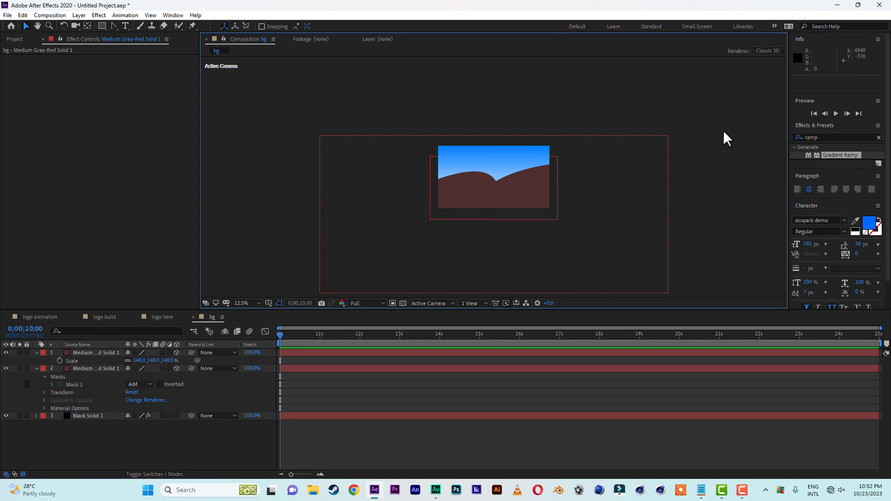
pyautogui.click(93, 353)
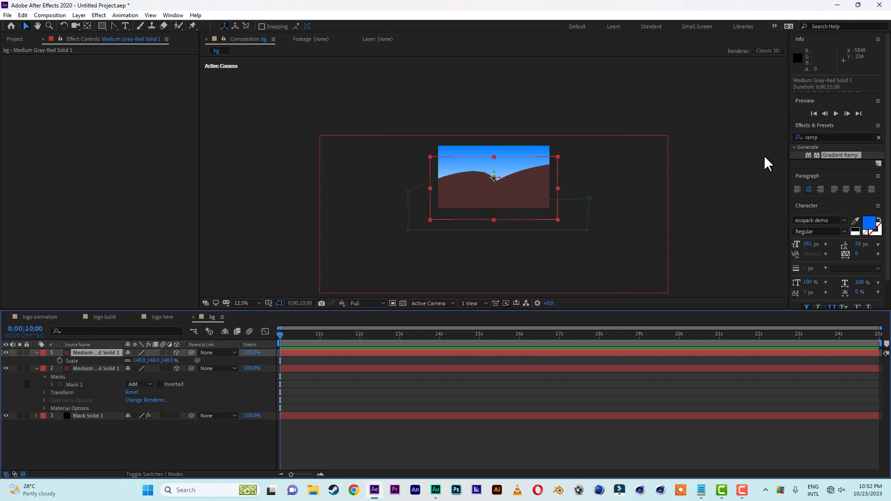
pyautogui.doubleClick(837, 155)
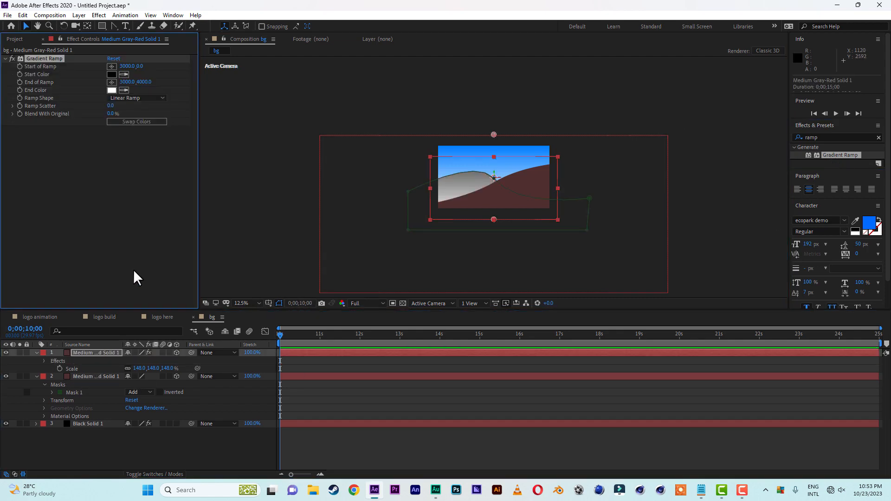
pyautogui.click(111, 90)
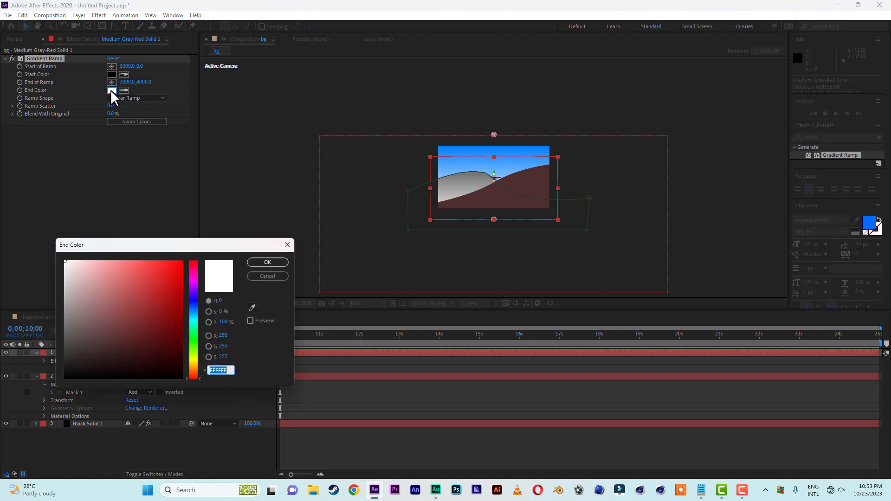
pyautogui.click(192, 365)
pyautogui.moveTo(143, 340)
pyautogui.mouseDown()
pyautogui.moveTo(100, 347)
pyautogui.moveTo(120, 340)
pyautogui.mouseUp()
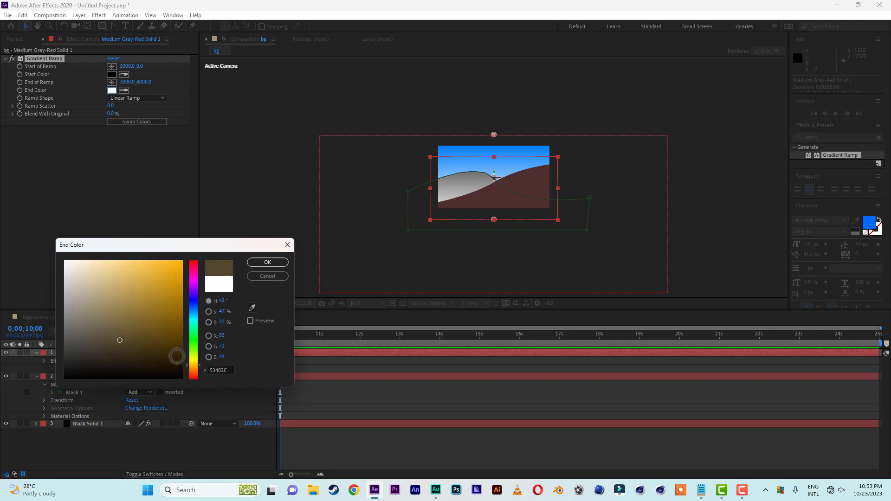
pyautogui.moveTo(192, 371); pyautogui.dragTo(193, 373)
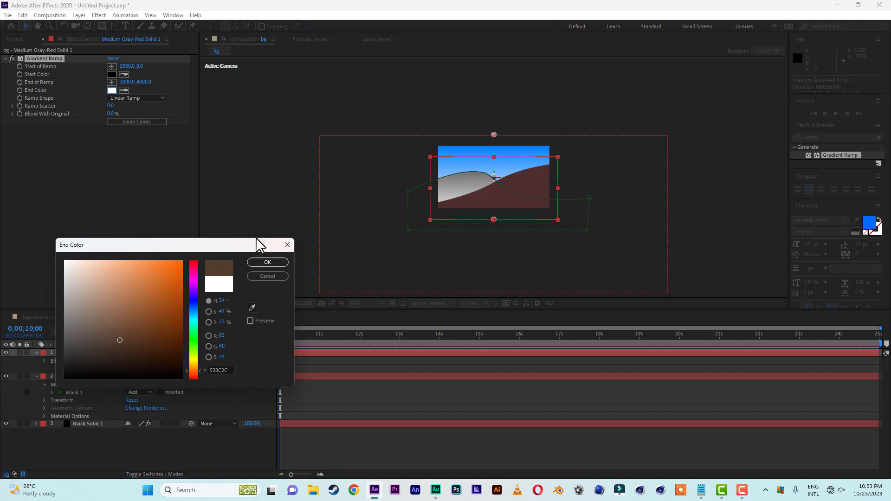
pyautogui.click(267, 263)
# Set the distant hill's ramp start color to pale pink DAB2B2 and move the end of the ramp to about 1363, 3498
pyautogui.click(111, 74)
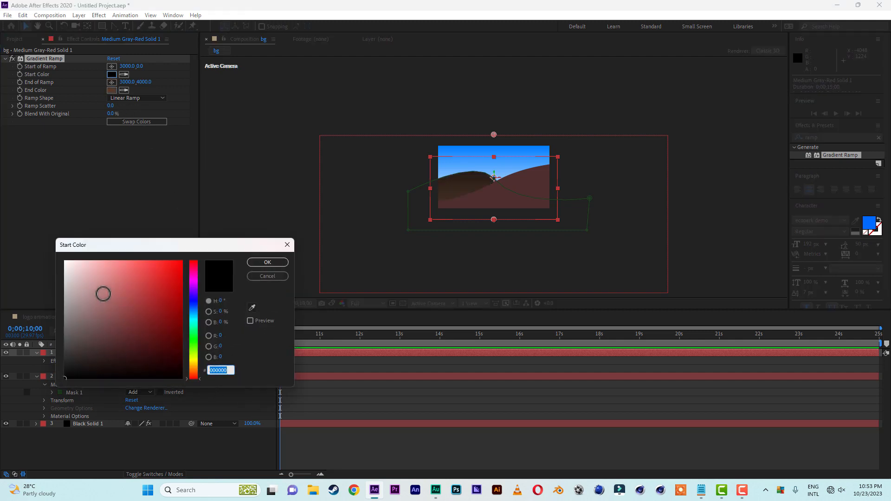
pyautogui.moveTo(97, 288); pyautogui.dragTo(85, 278)
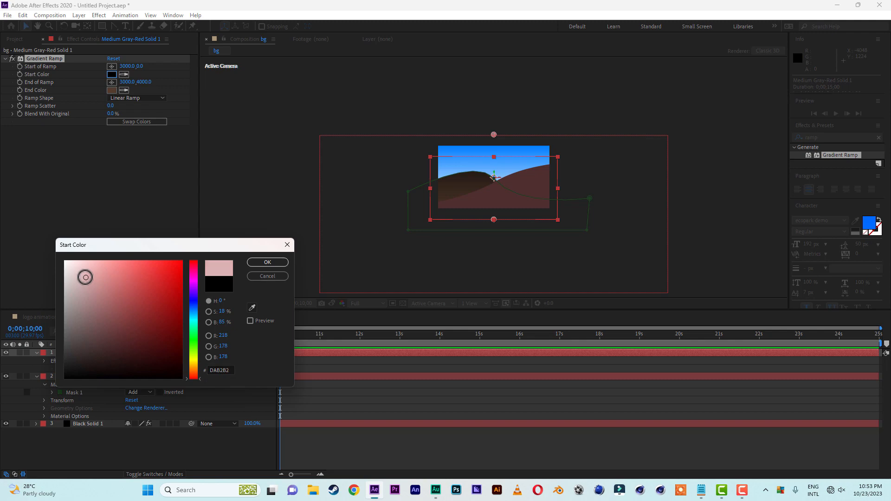
pyautogui.click(268, 261)
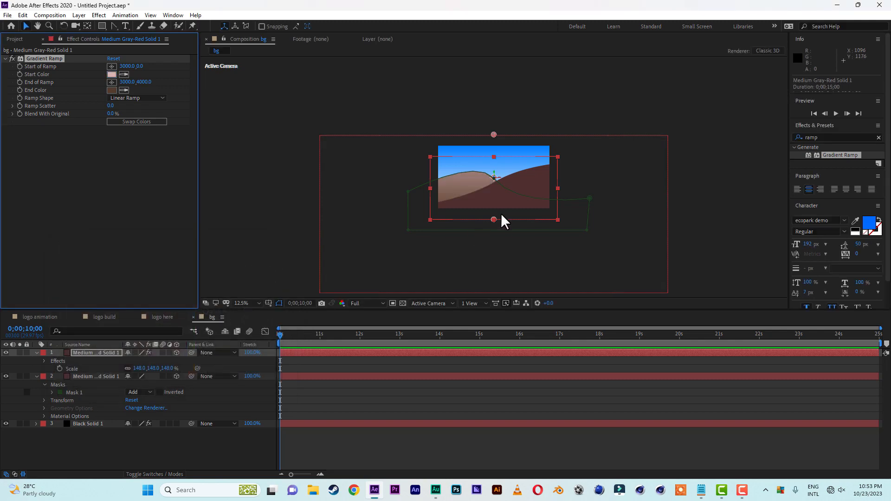
pyautogui.moveTo(493, 220); pyautogui.dragTo(458, 208)
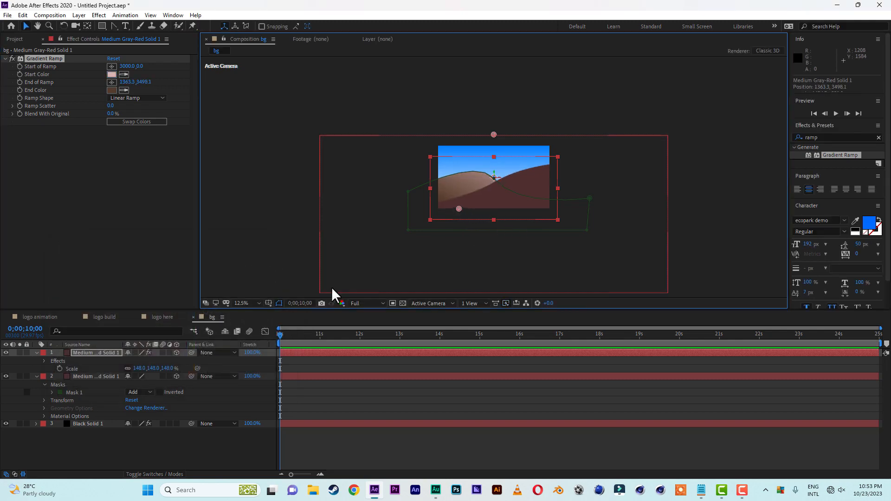
# Copy the Gradient Ramp onto the near hill and move its end of ramp across to about 3323, 3498
pyautogui.click(42, 59)
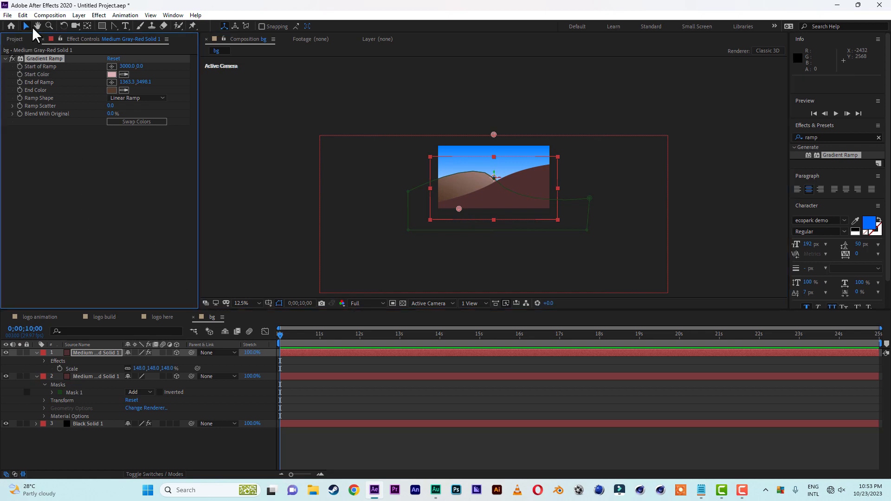
pyautogui.click(22, 15)
pyautogui.click(46, 72)
pyautogui.click(84, 375)
pyautogui.click(23, 15)
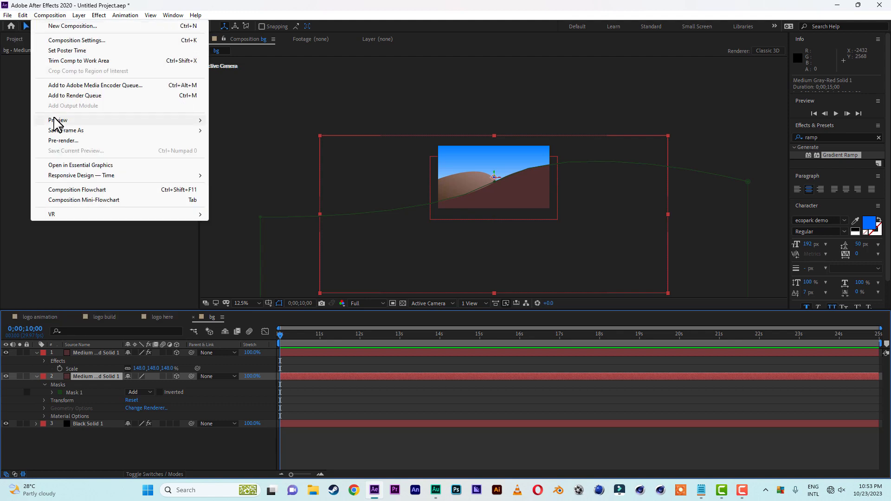
pyautogui.click(47, 113)
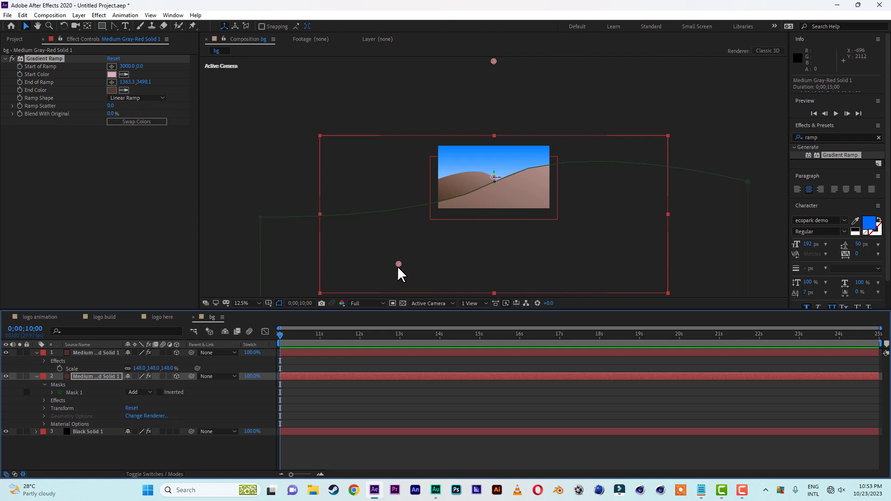
pyautogui.moveTo(398, 263); pyautogui.dragTo(509, 263)
pyautogui.click(661, 75)
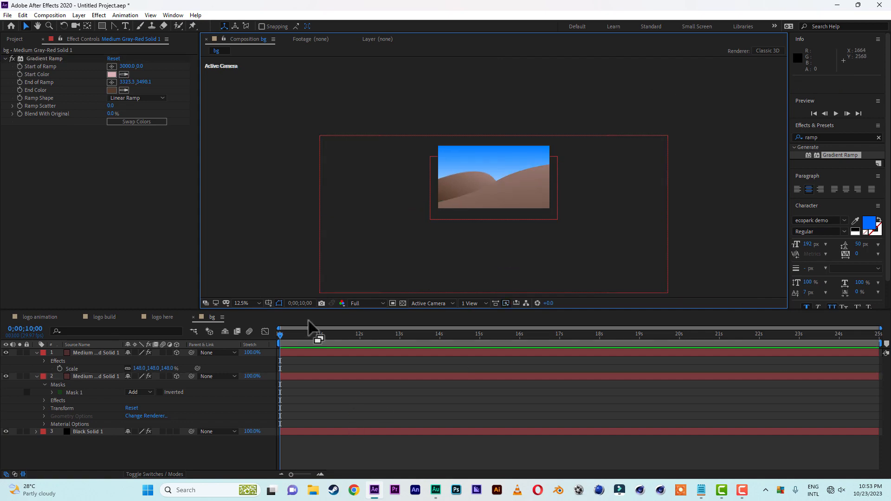
# Collapse the hill layers' properties and add a white spot light with 100% intensity and a 90° cone angle
pyautogui.moveTo(298, 334); pyautogui.dragTo(289, 333)
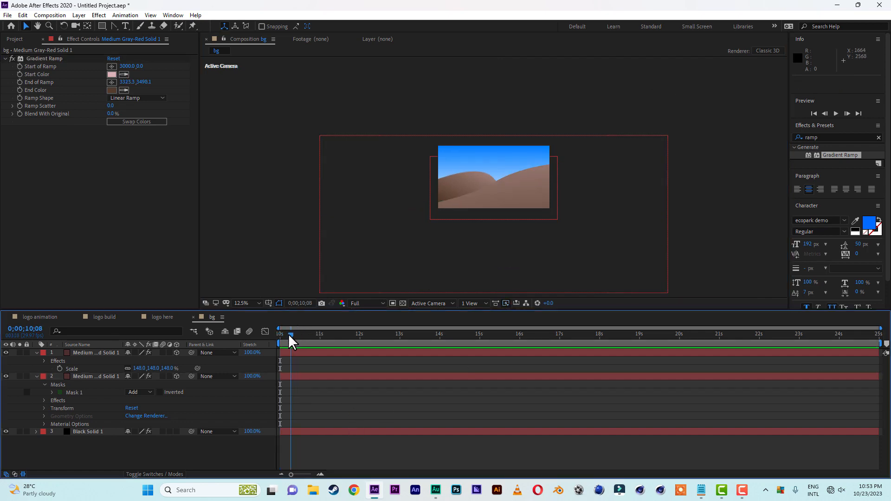
pyautogui.click(36, 375)
pyautogui.click(36, 353)
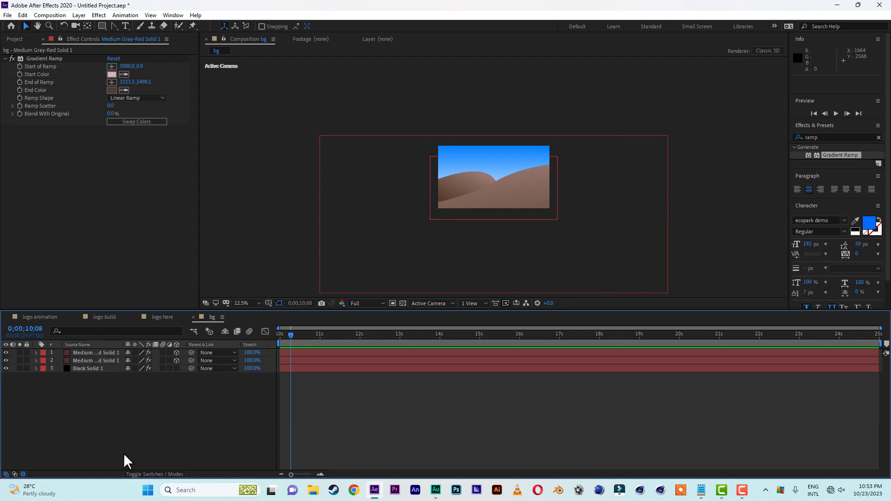
pyautogui.rightClick(121, 439)
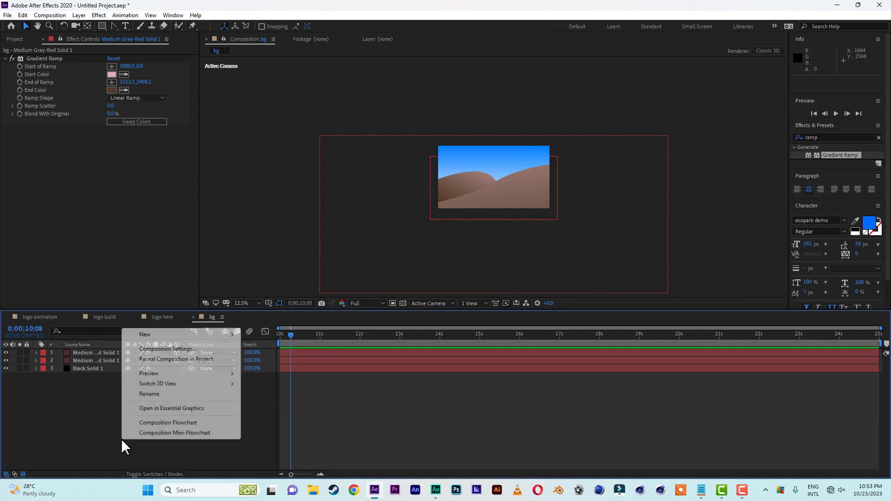
pyautogui.moveTo(159, 336)
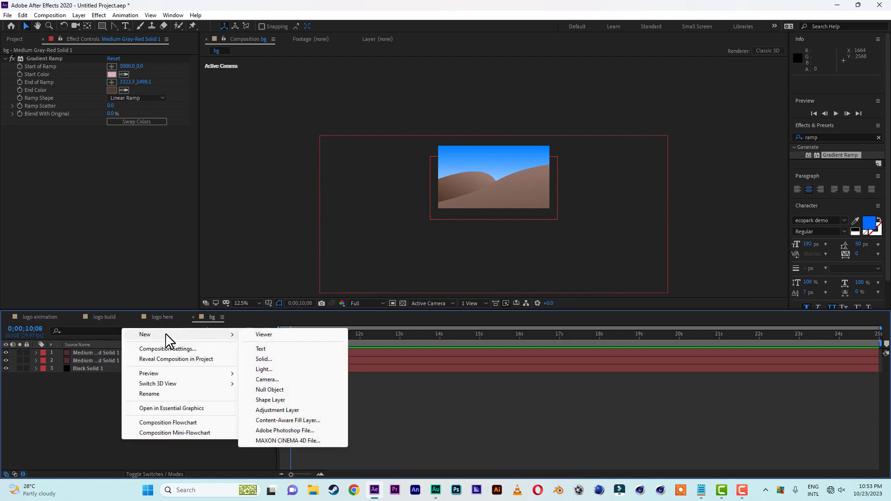
pyautogui.click(274, 369)
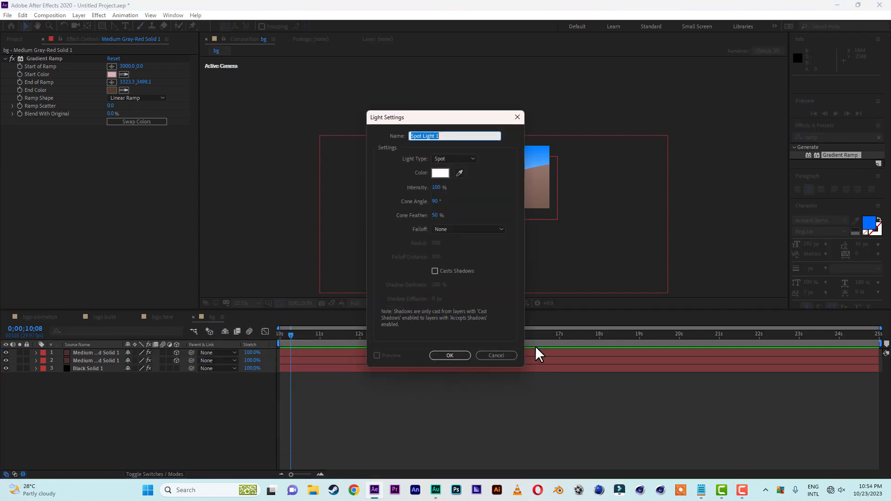
pyautogui.click(454, 355)
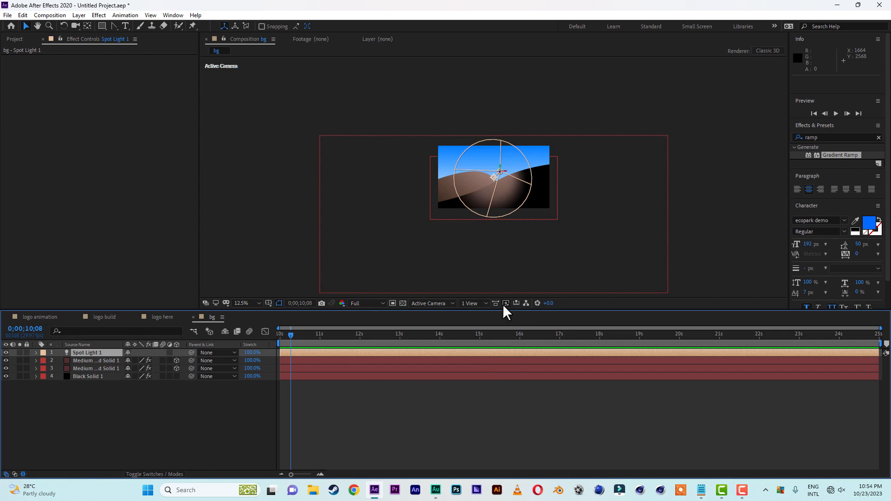
# Widen the spot light's cone angle to 170° and collapse its properties
pyautogui.click(36, 353)
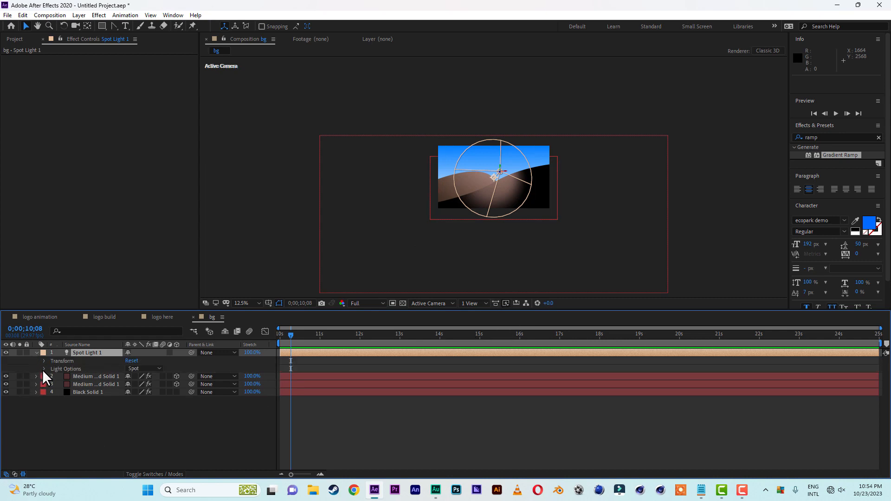
pyautogui.click(44, 369)
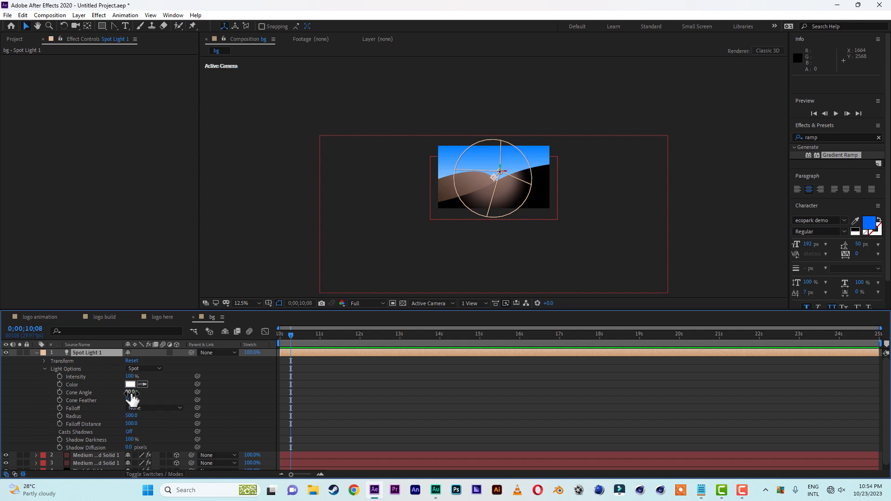
pyautogui.moveTo(131, 392); pyautogui.dragTo(167, 393)
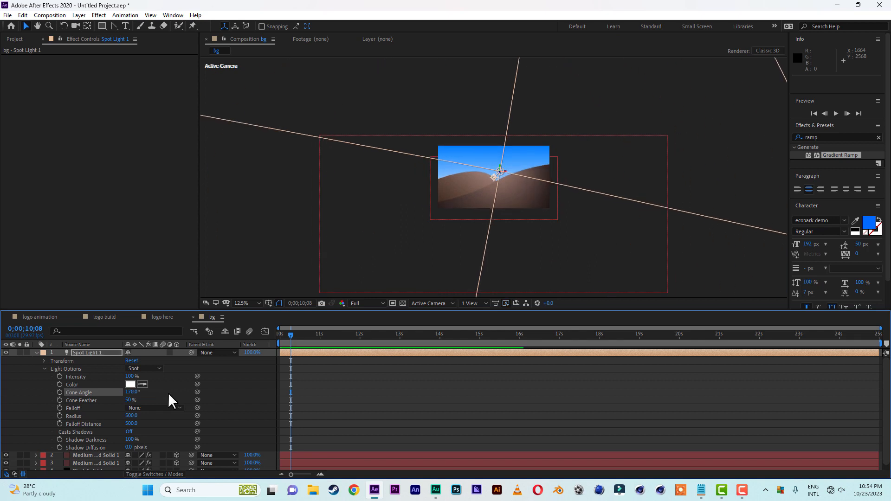
pyautogui.click(43, 386)
pyautogui.click(36, 353)
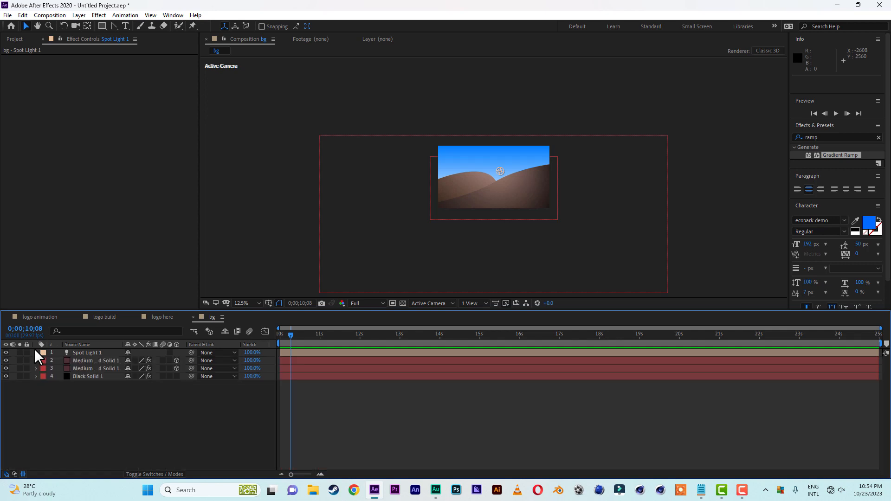
# Add a two-node 50mm camera and dolly it back to a Z position of about -5627
pyautogui.rightClick(102, 424)
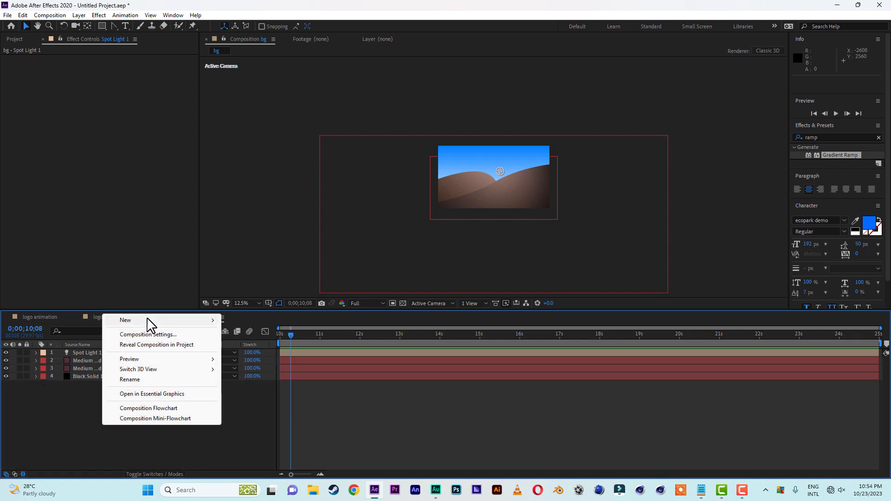
pyautogui.moveTo(153, 320)
pyautogui.click(259, 365)
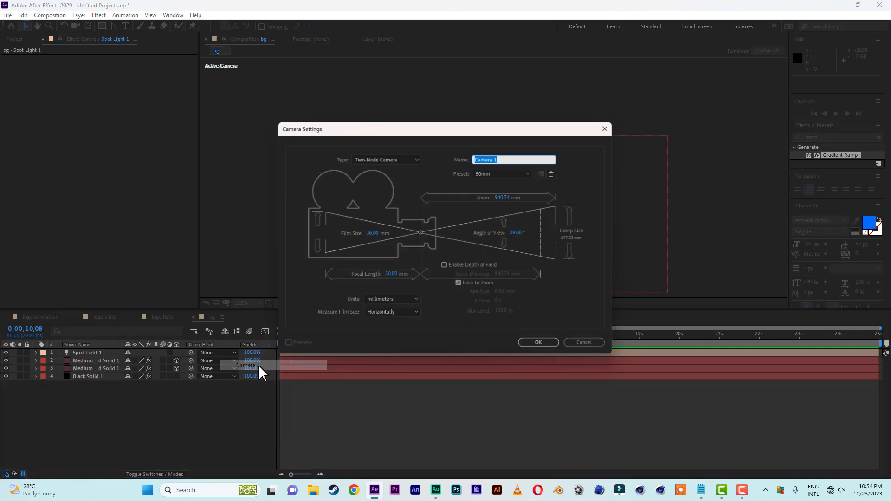
pyautogui.click(537, 343)
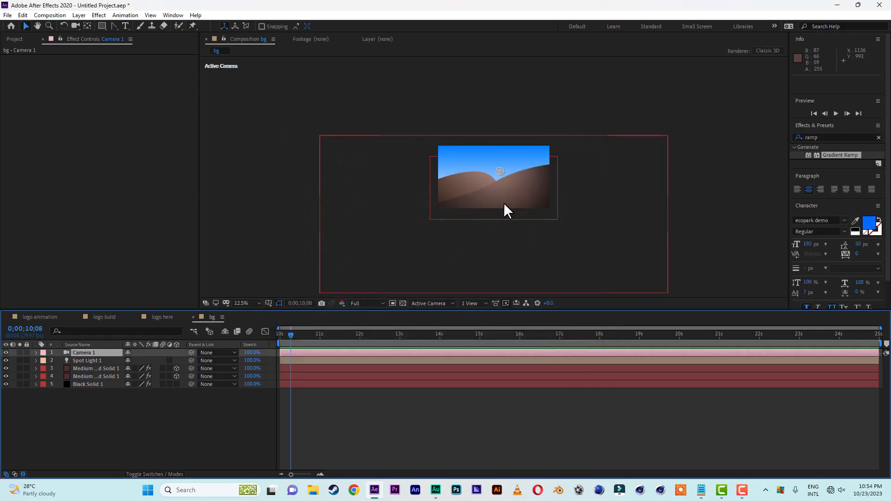
pyautogui.press('c')
pyautogui.moveTo(504, 172); pyautogui.dragTo(493, 249)
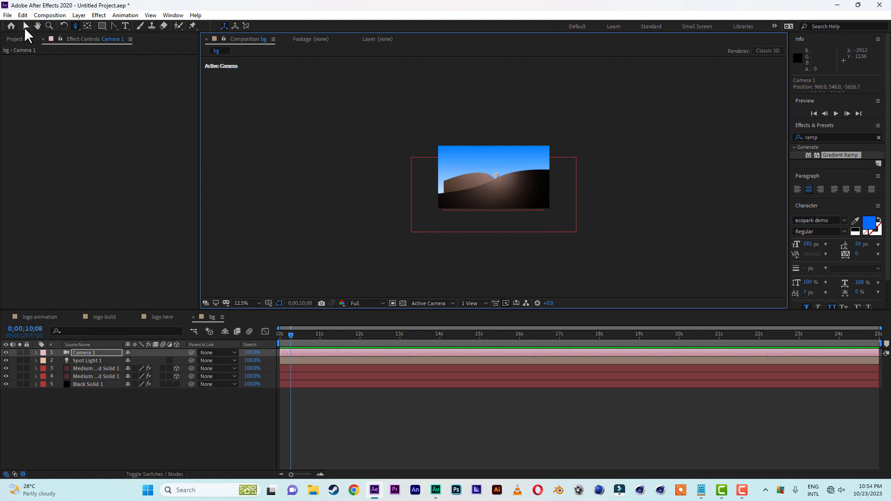
pyautogui.click(25, 26)
# Move the distant hill below the near hill in the layer order and scale it to 178%
pyautogui.click(102, 368)
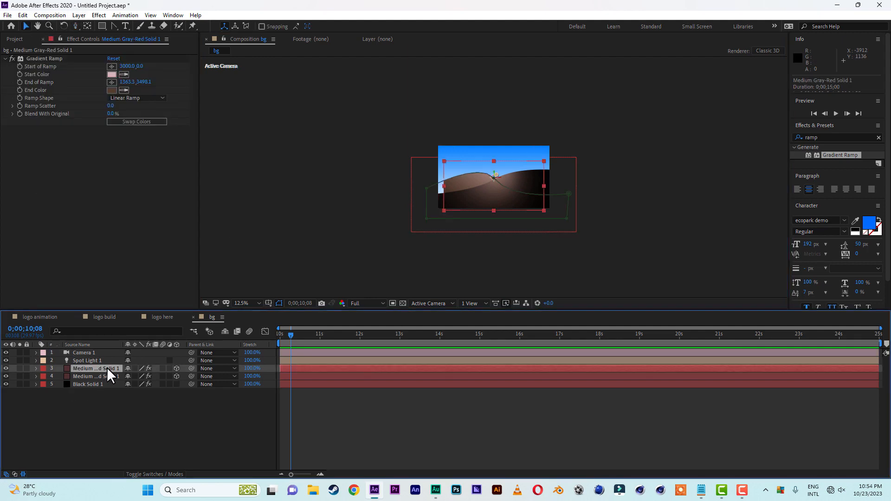
pyautogui.click(107, 377)
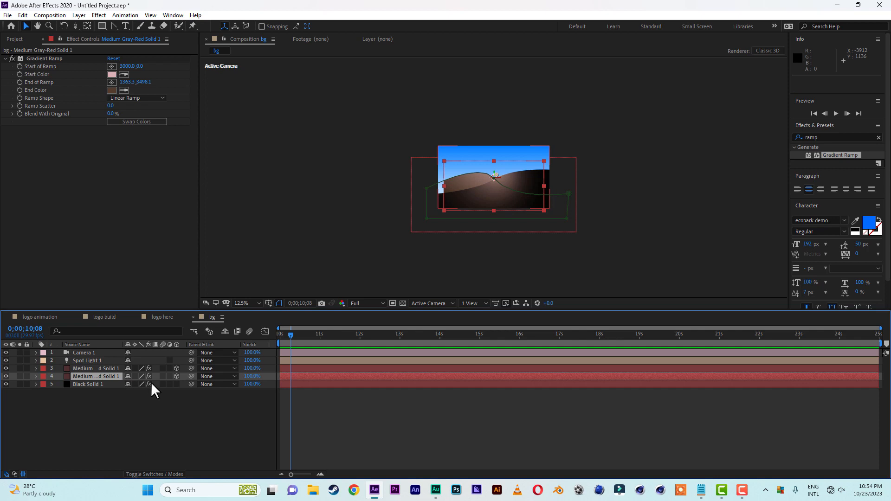
pyautogui.press('s')
pyautogui.moveTo(167, 385); pyautogui.dragTo(181, 385)
pyautogui.click(112, 435)
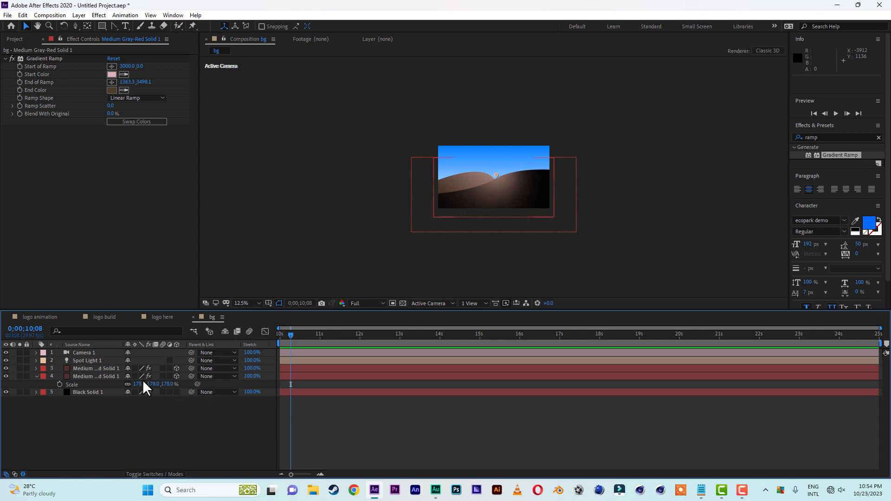
# Set a Position keyframe for the camera at the composition's start, 0;00;10;00
pyautogui.click(96, 354)
pyautogui.press('p')
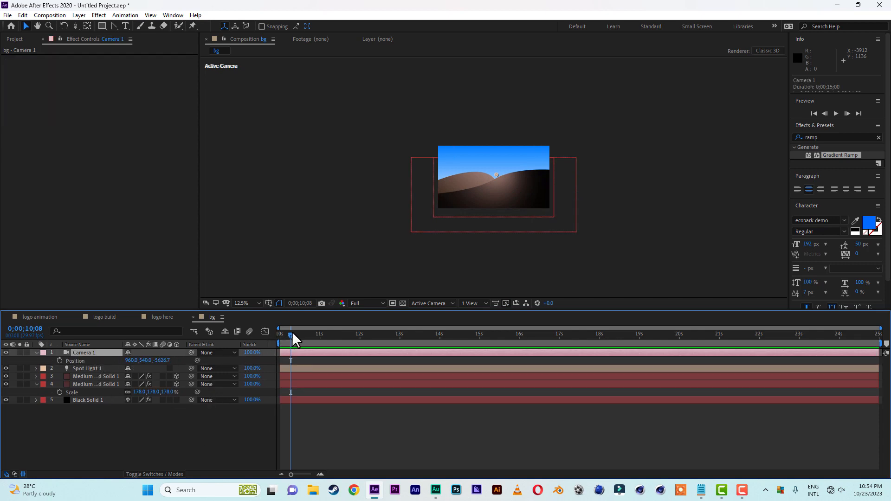
pyautogui.moveTo(291, 331); pyautogui.dragTo(259, 335)
pyautogui.click(60, 361)
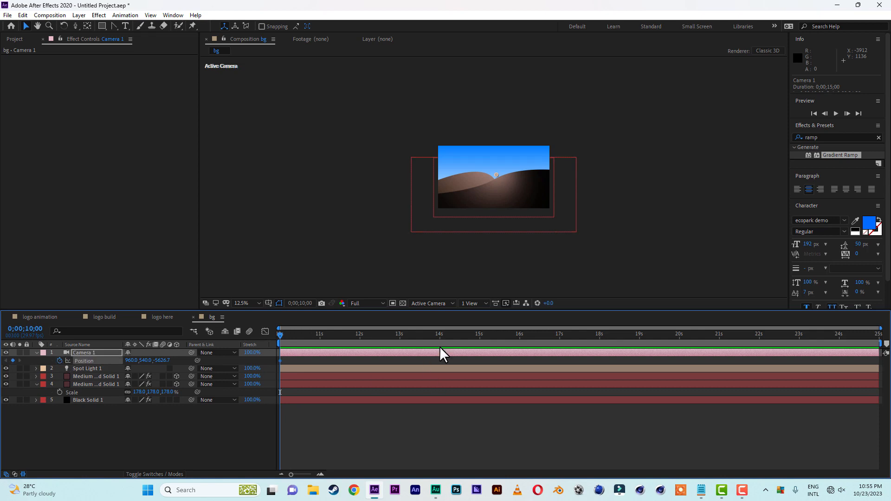
# At 0;00;16;01, dolly the camera in to a Z position of about -157.5 and preview the move from the start
pyautogui.click(520, 335)
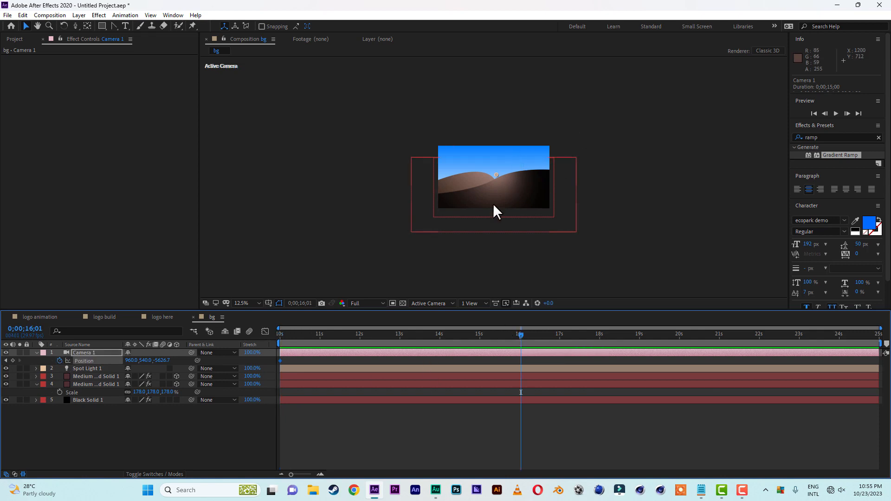
pyautogui.press('c')
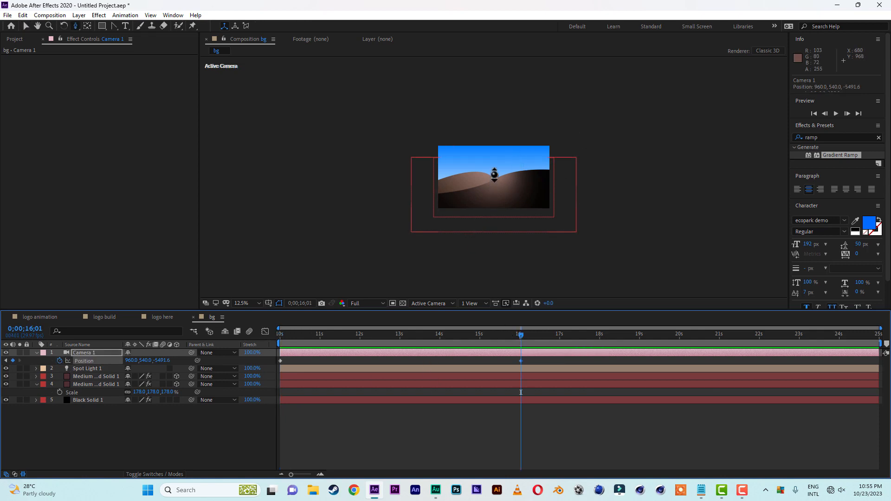
pyautogui.moveTo(494, 176); pyautogui.dragTo(506, 124)
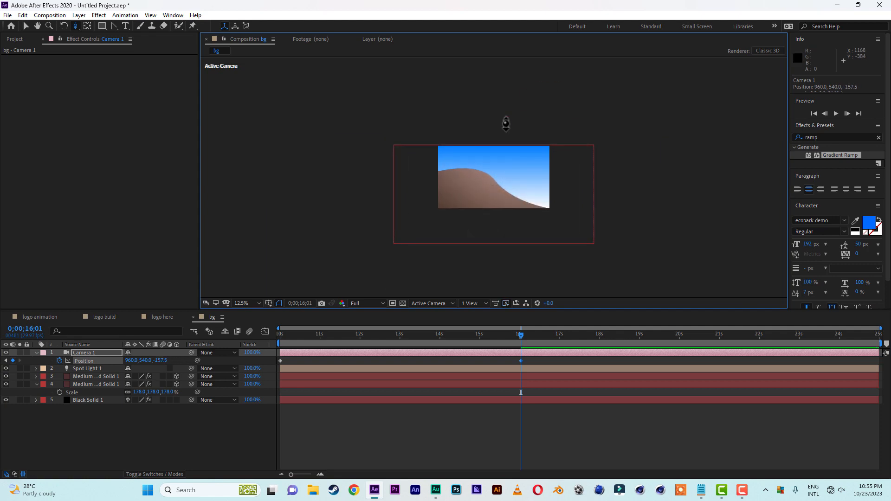
pyautogui.scroll(1, 536, 180)
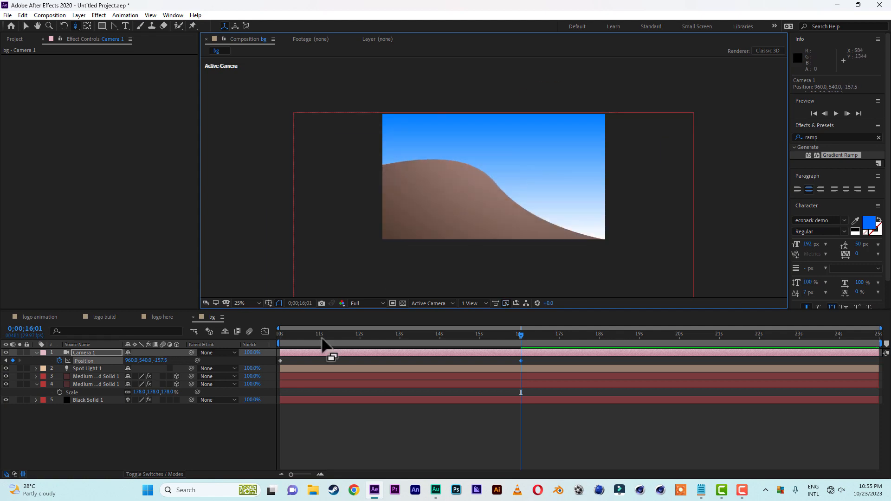
pyautogui.click(27, 26)
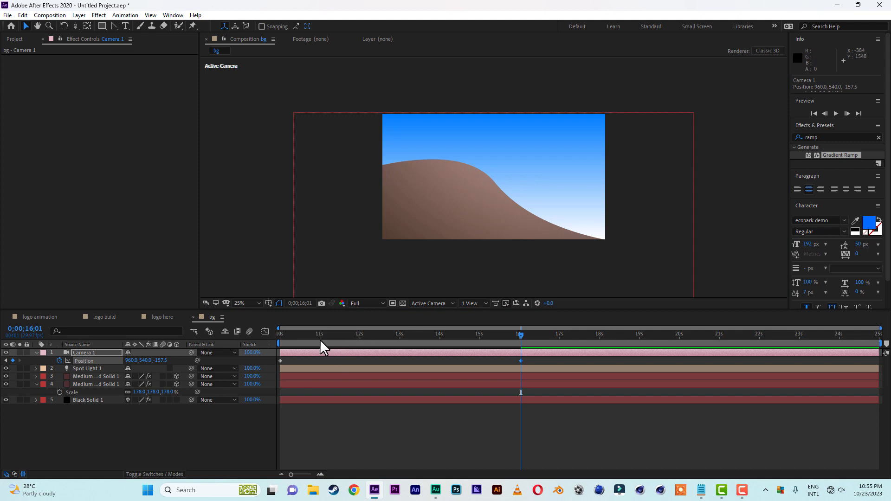
pyautogui.press('Home')
pyautogui.press('space')
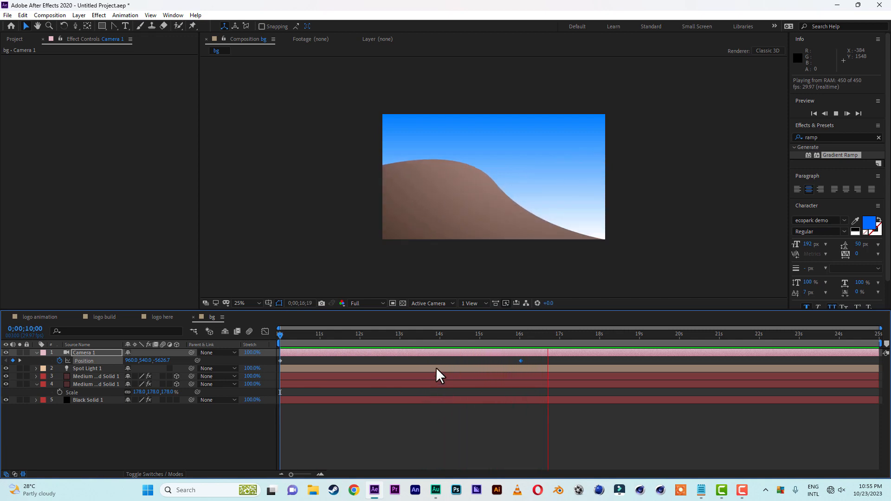
pyautogui.click(435, 341)
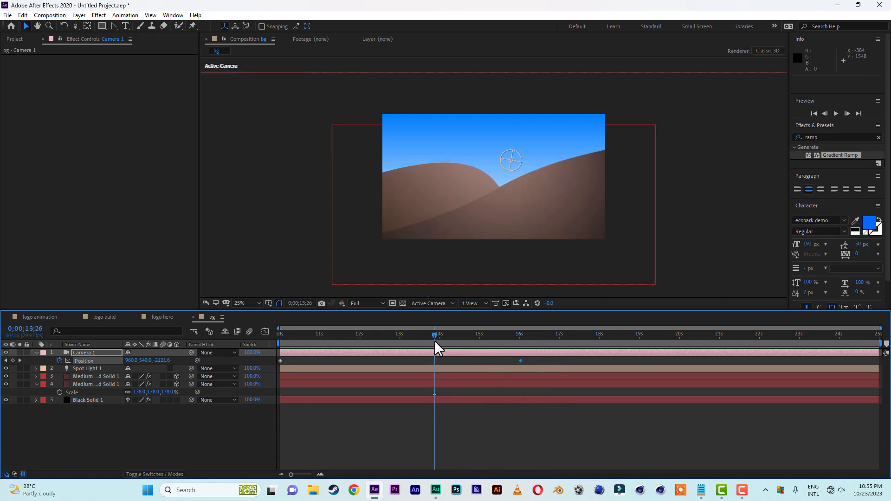
# Add the logo animation composition above all layers in the bg composition and preview it from the start
pyautogui.click(16, 38)
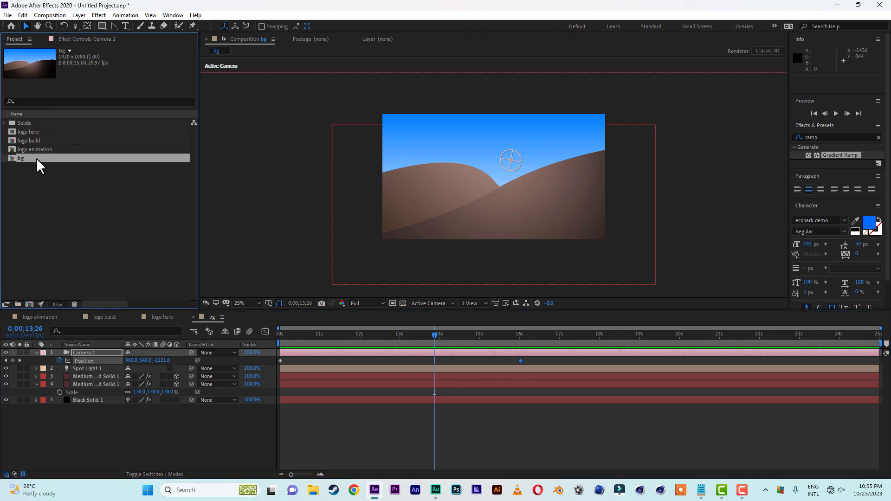
pyautogui.moveTo(32, 151); pyautogui.dragTo(72, 349)
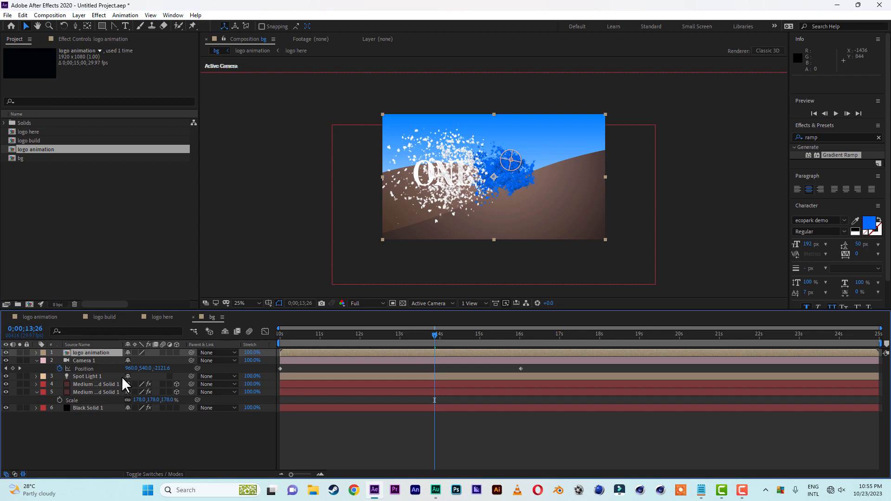
pyautogui.moveTo(330, 334); pyautogui.dragTo(245, 333)
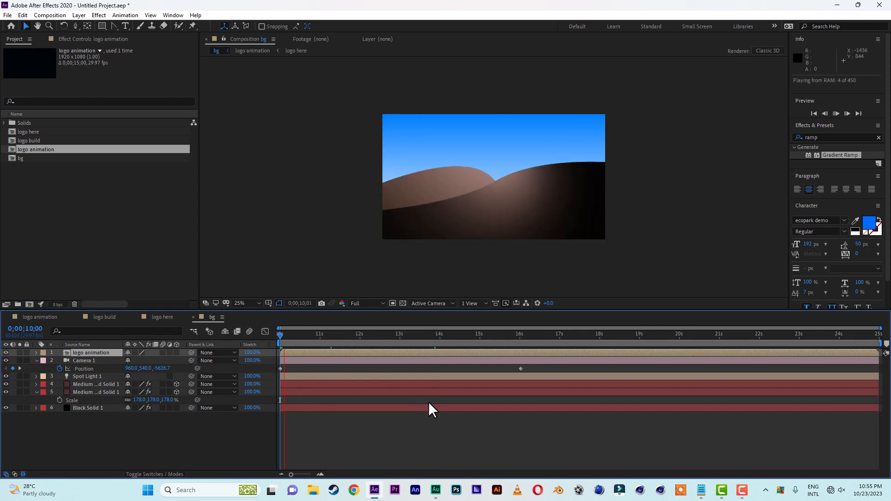
pyautogui.press('space')
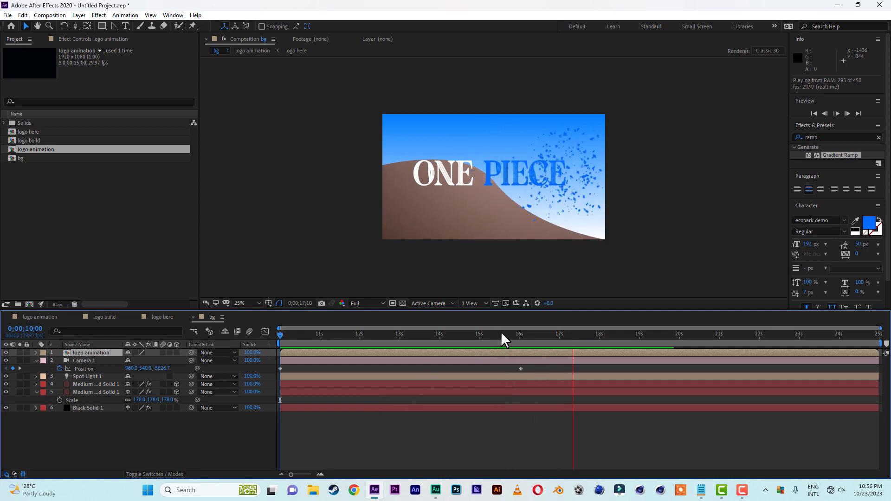
pyautogui.moveTo(500, 332); pyautogui.dragTo(246, 346)
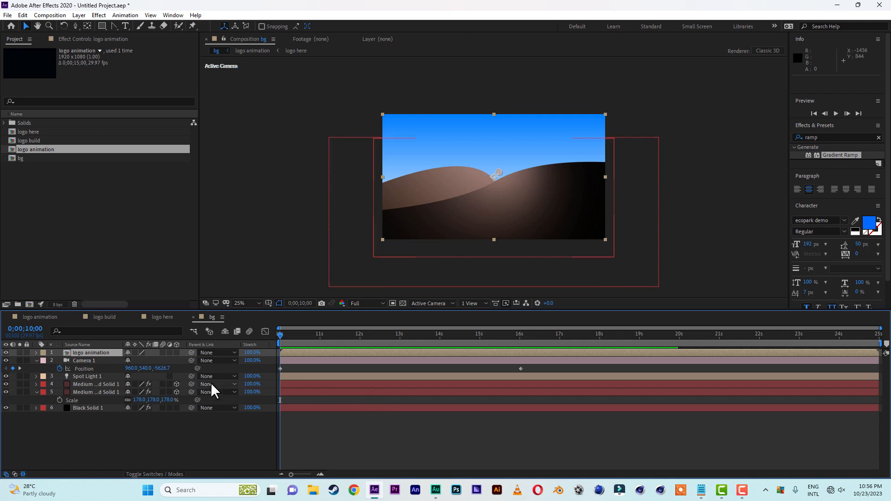
# Make the logo animation layer 3D and scale it down to 6% so it fits the frame at 0;00;16;08
pyautogui.click(177, 352)
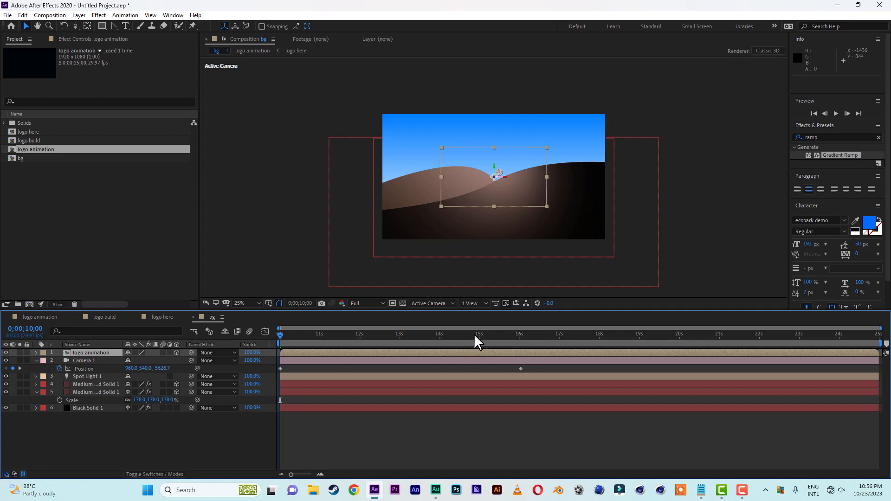
pyautogui.moveTo(474, 333)
pyautogui.mouseDown()
pyautogui.moveTo(489, 334)
pyautogui.moveTo(467, 336)
pyautogui.moveTo(485, 335)
pyautogui.mouseUp()
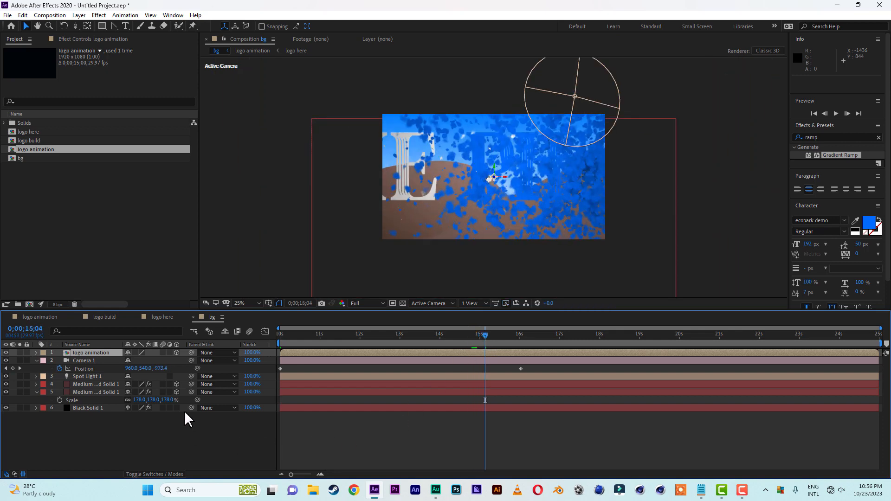
pyautogui.press('s')
pyautogui.moveTo(171, 361); pyautogui.dragTo(141, 361)
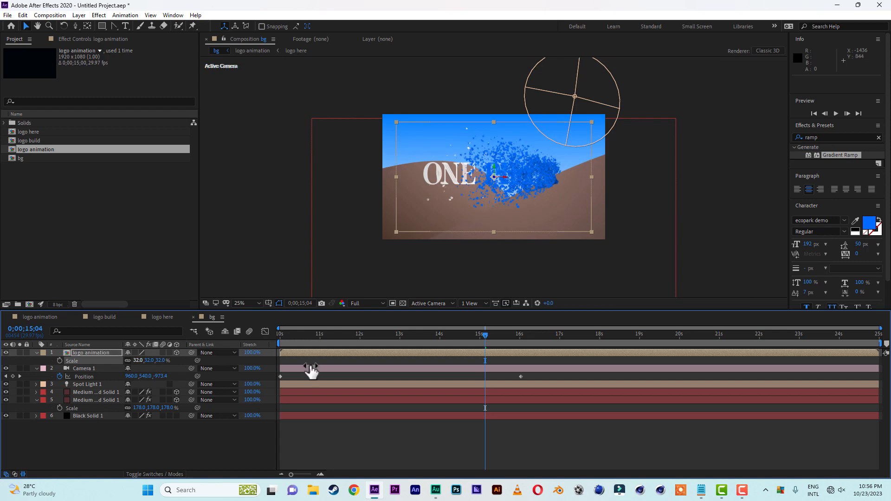
pyautogui.moveTo(485, 335); pyautogui.dragTo(529, 337)
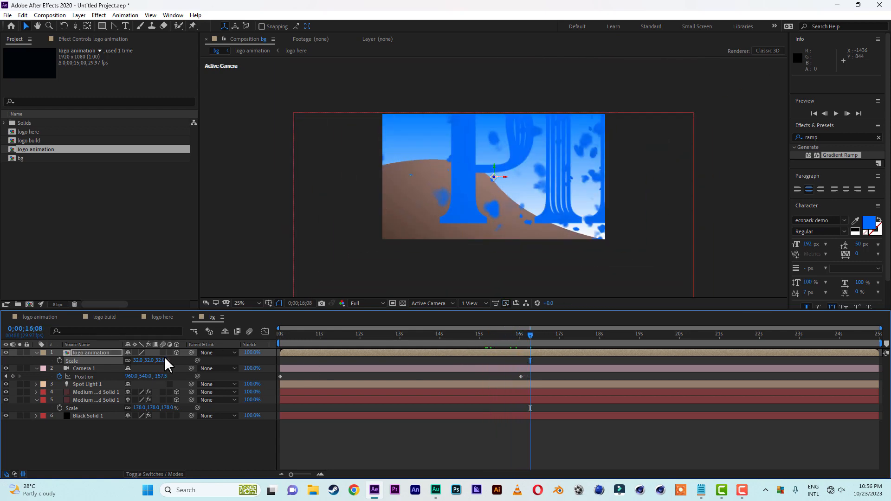
pyautogui.moveTo(161, 360); pyautogui.dragTo(151, 360)
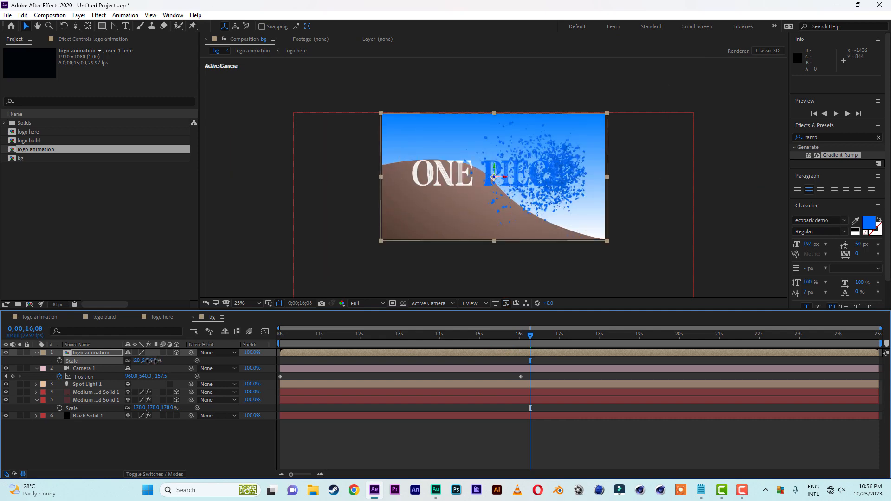
# Delay the logo animation layer by 0;00;02;25 and preview the composition from the start
pyautogui.moveTo(450, 352); pyautogui.dragTo(572, 353)
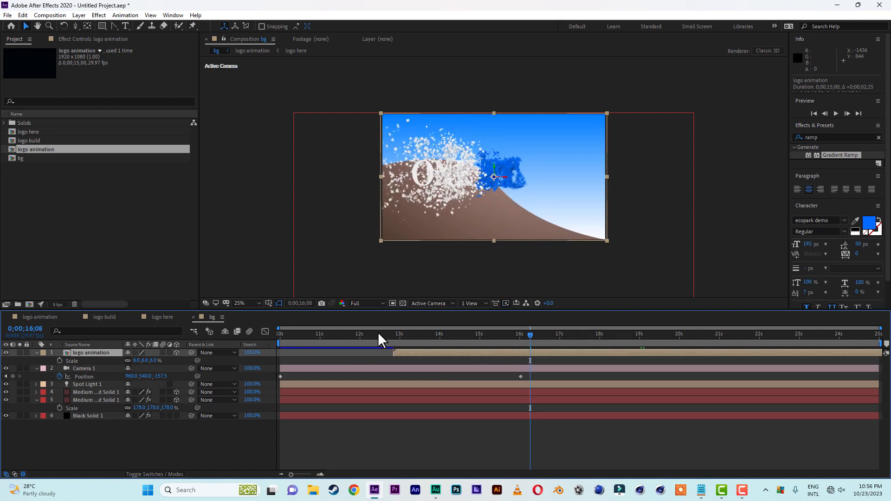
pyautogui.moveTo(378, 333); pyautogui.dragTo(148, 333)
pyautogui.press('space')
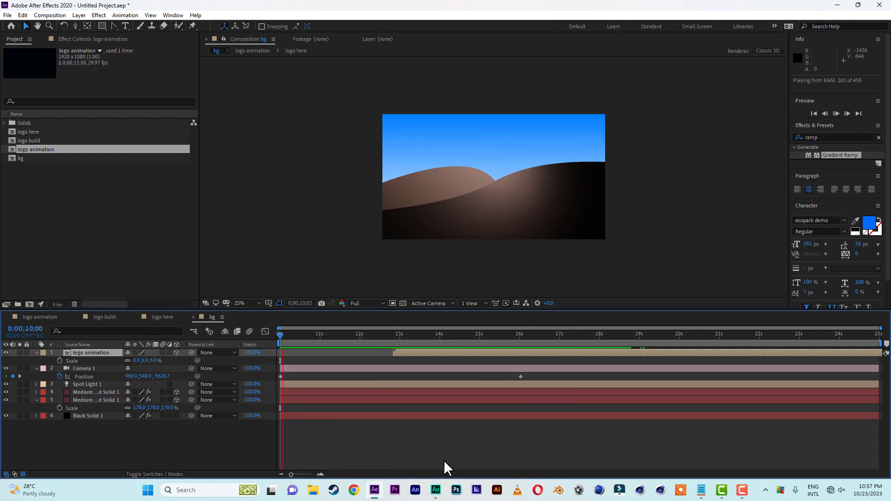